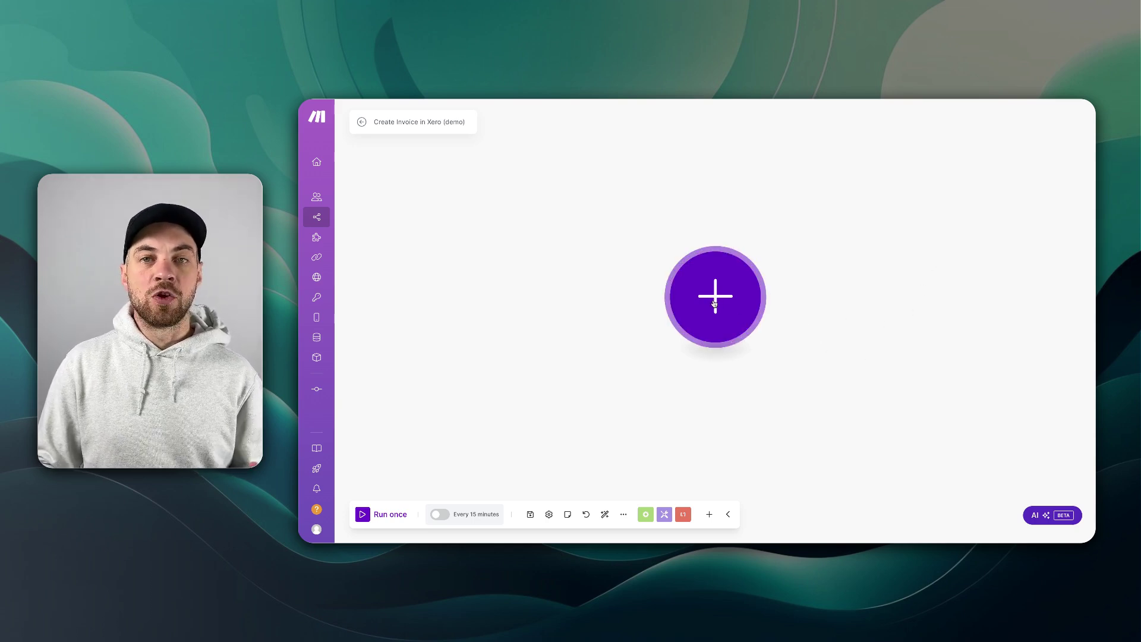
Add an Airtable Get a Record module as the scenario's first module.
left_click(717, 299)
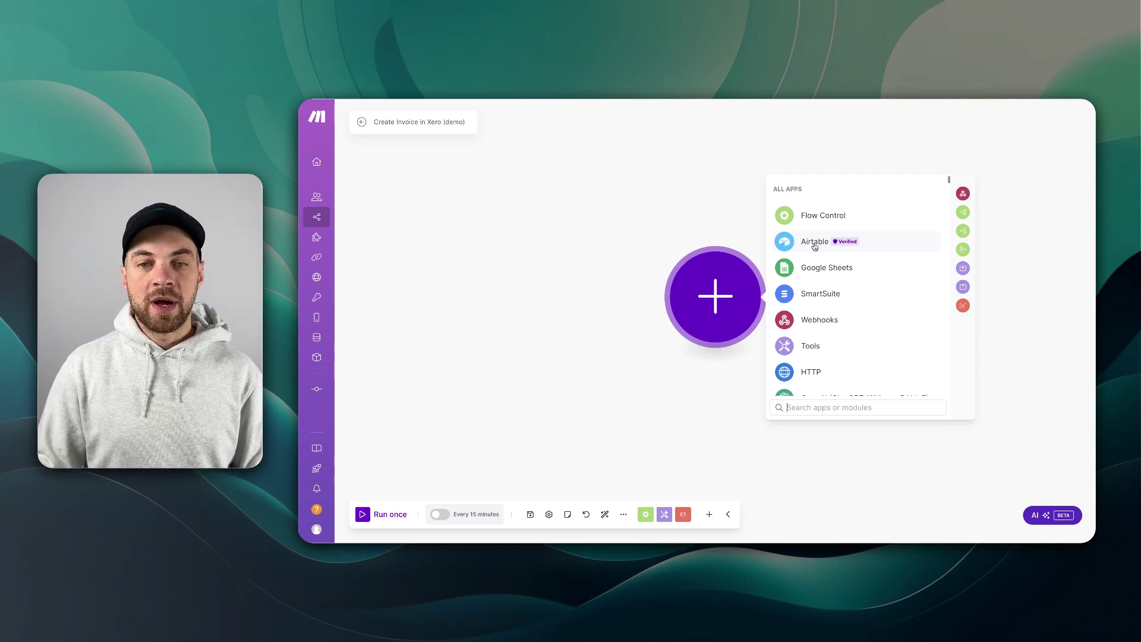
left_click(815, 244)
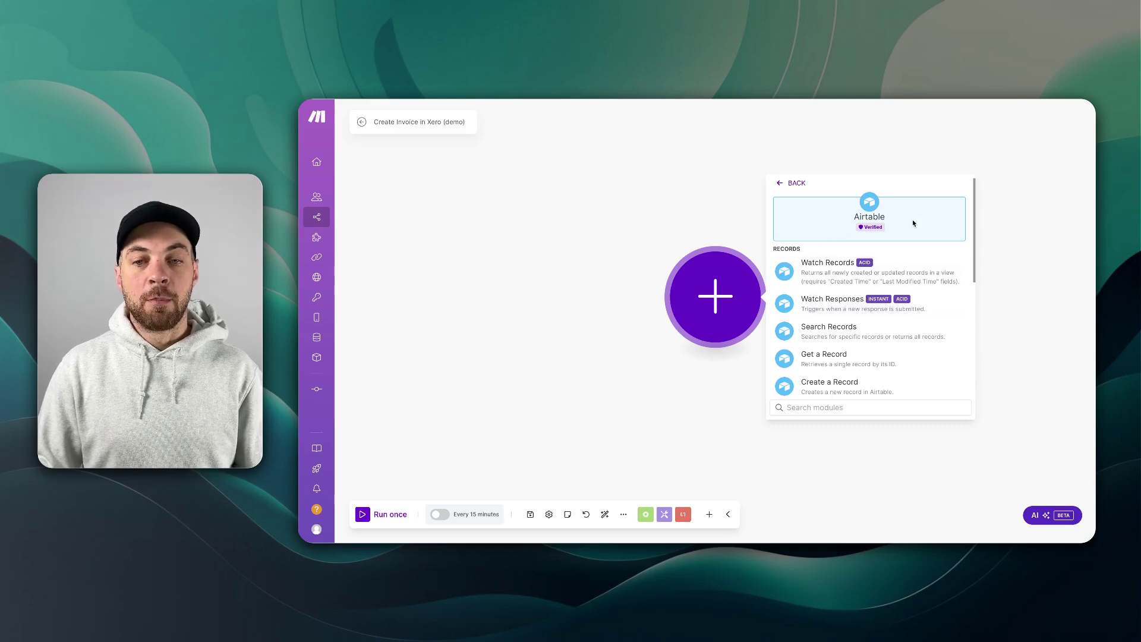
scroll(856, 286, "down", 1)
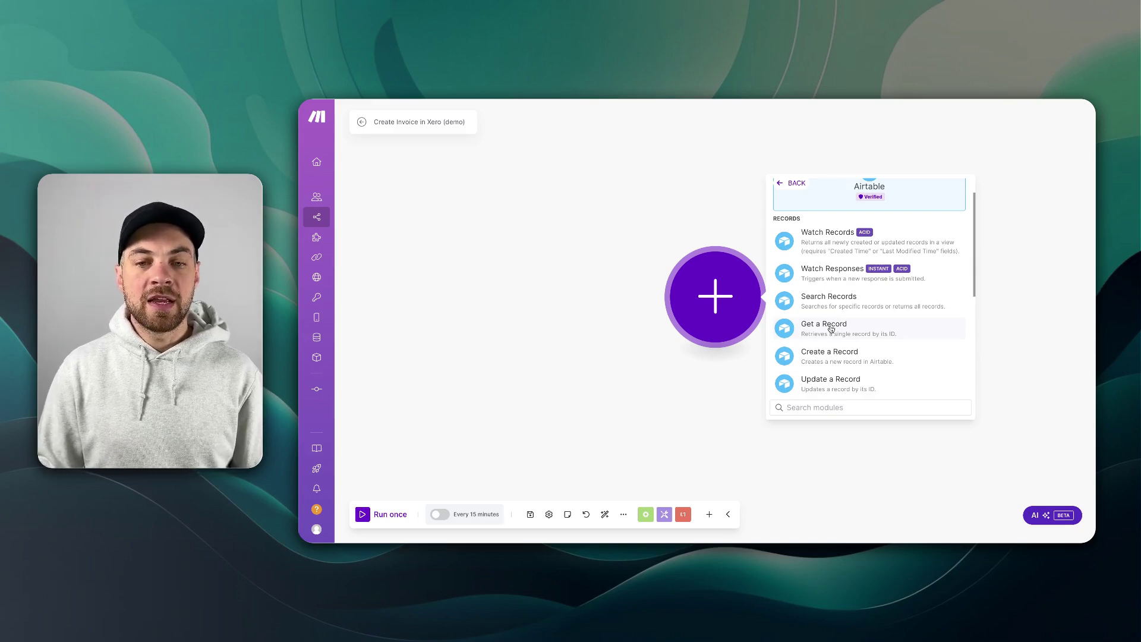
left_click(831, 329)
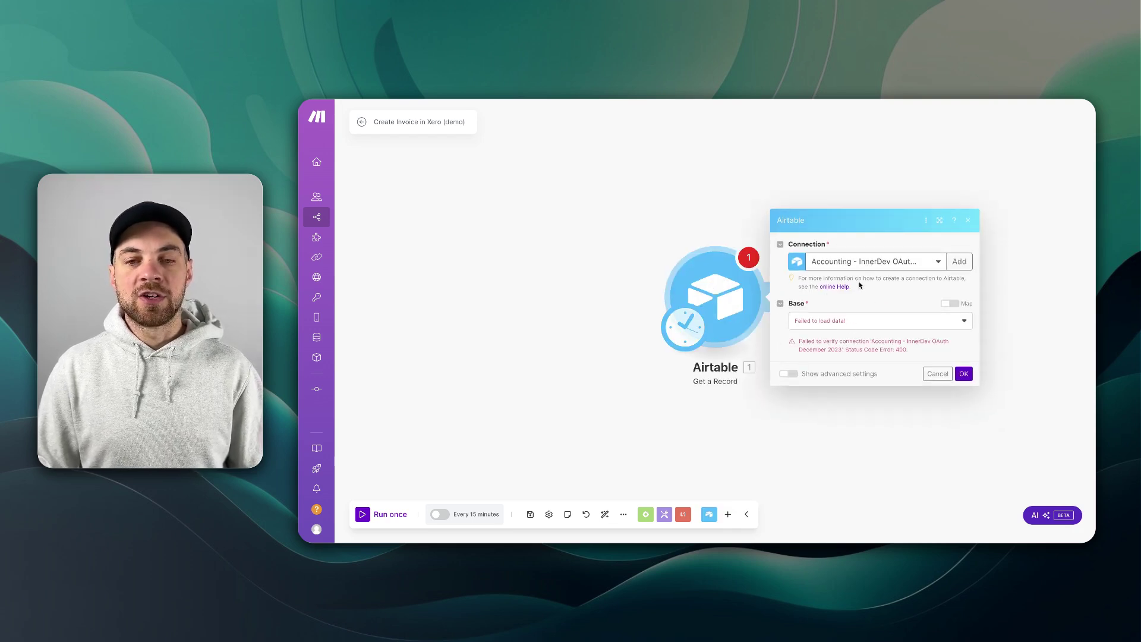
Create and save an Airtable OAuth connection named 'DEMO Order Management'.
left_click(960, 262)
left_click(910, 265)
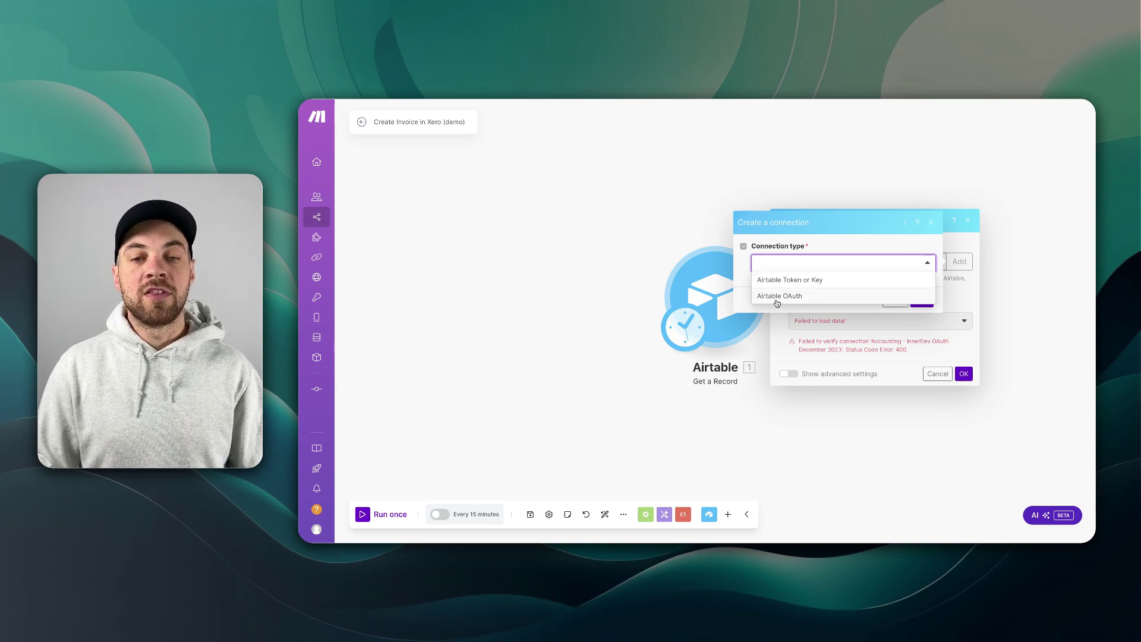
left_click(799, 300)
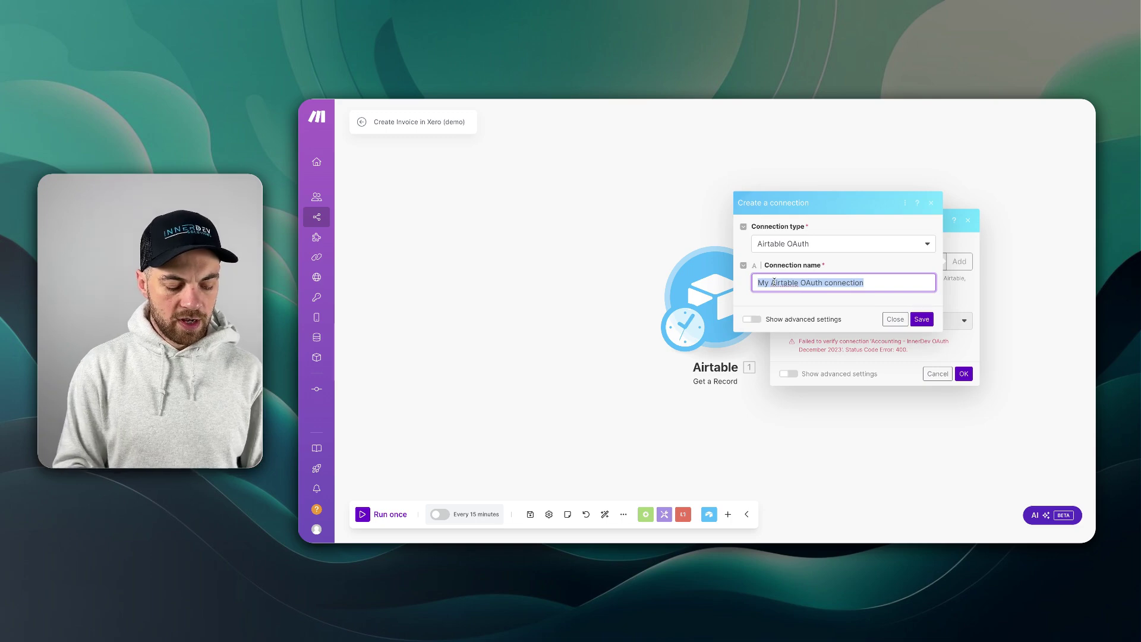
type("DEMO Order Management")
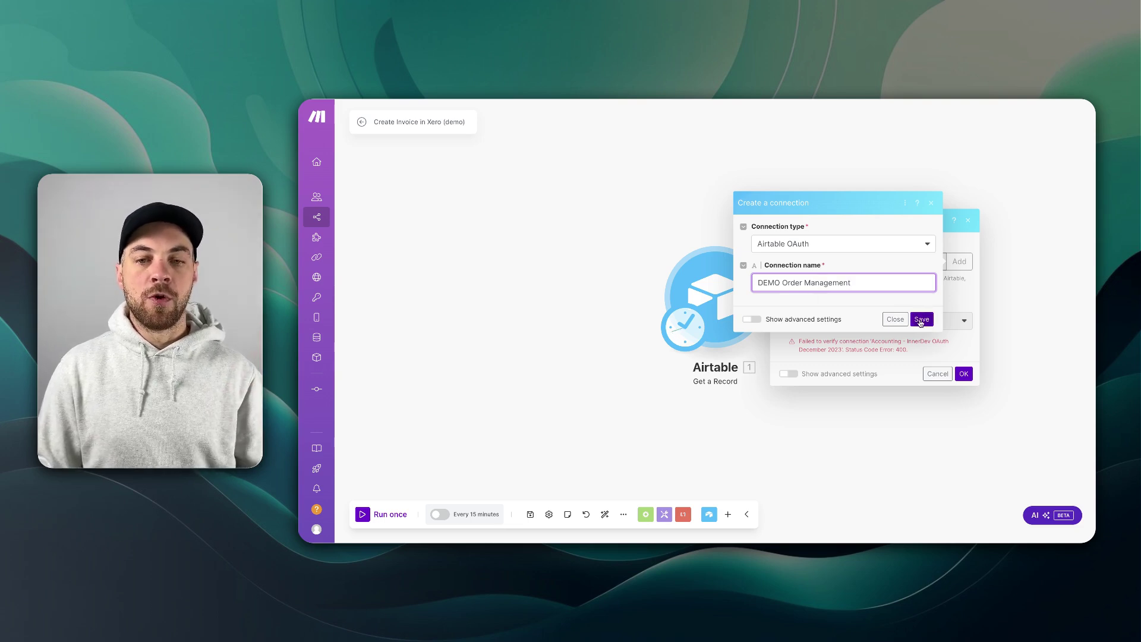
left_click(921, 320)
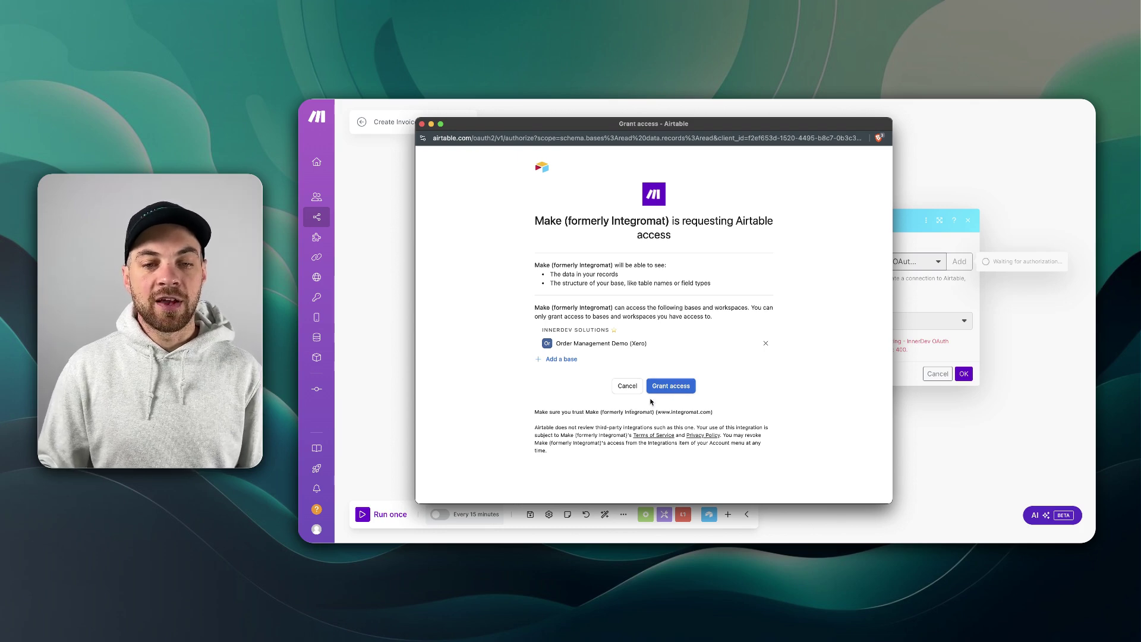
Grant Make access to the Order Management Demo (Xero) base.
left_click(671, 386)
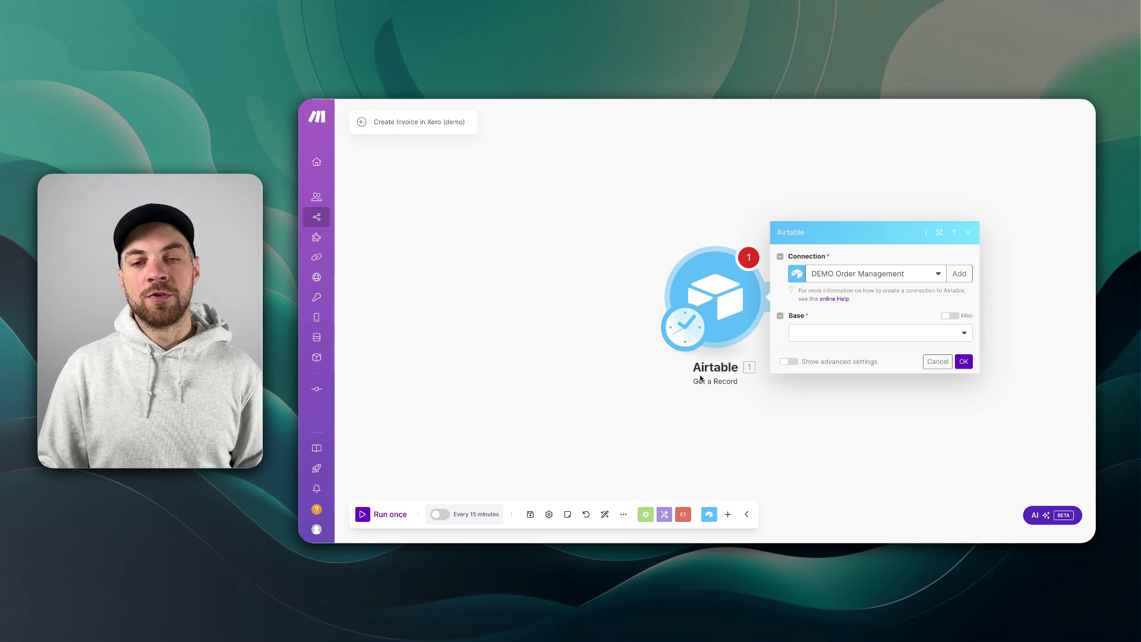
Set the module to the Order Management Demo (Xero) base and its Orders table.
left_click(859, 334)
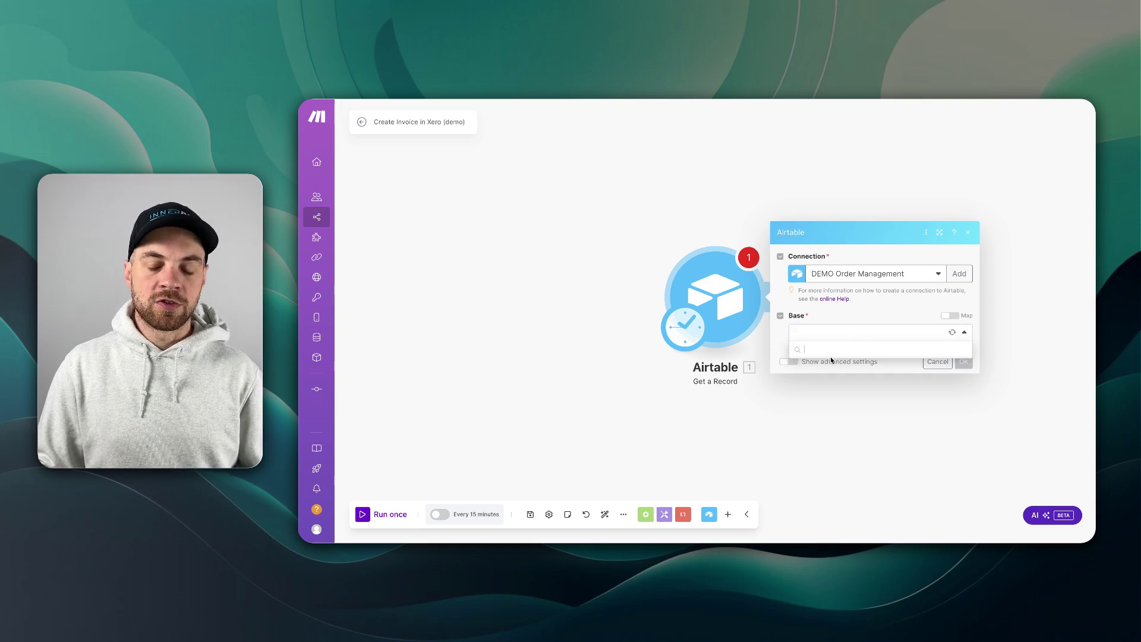
left_click(851, 357)
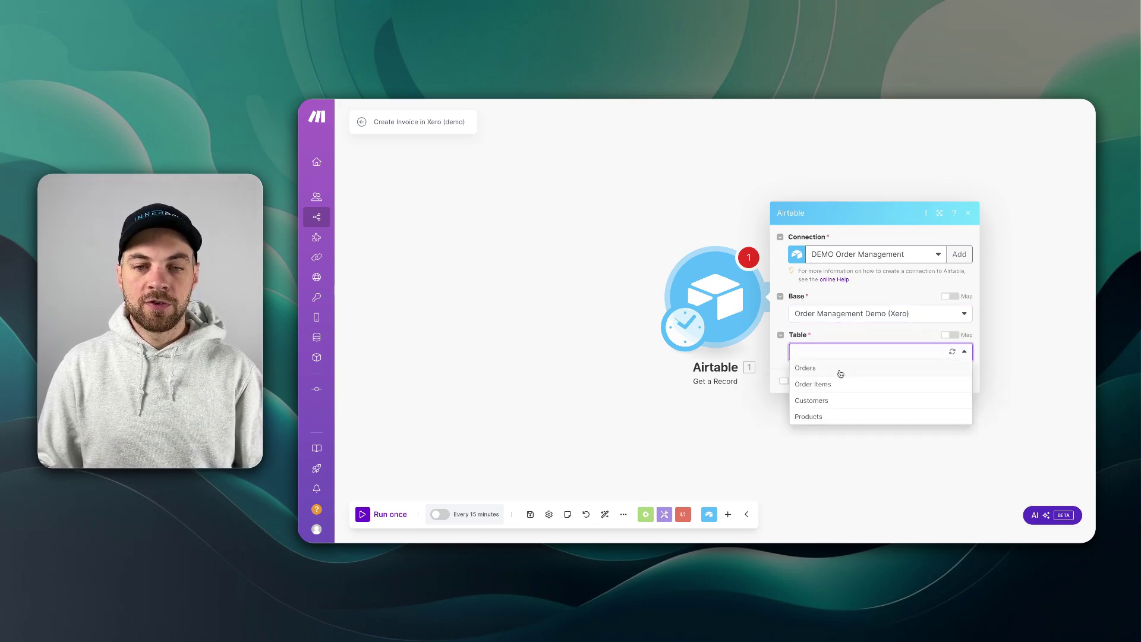
left_click(839, 371)
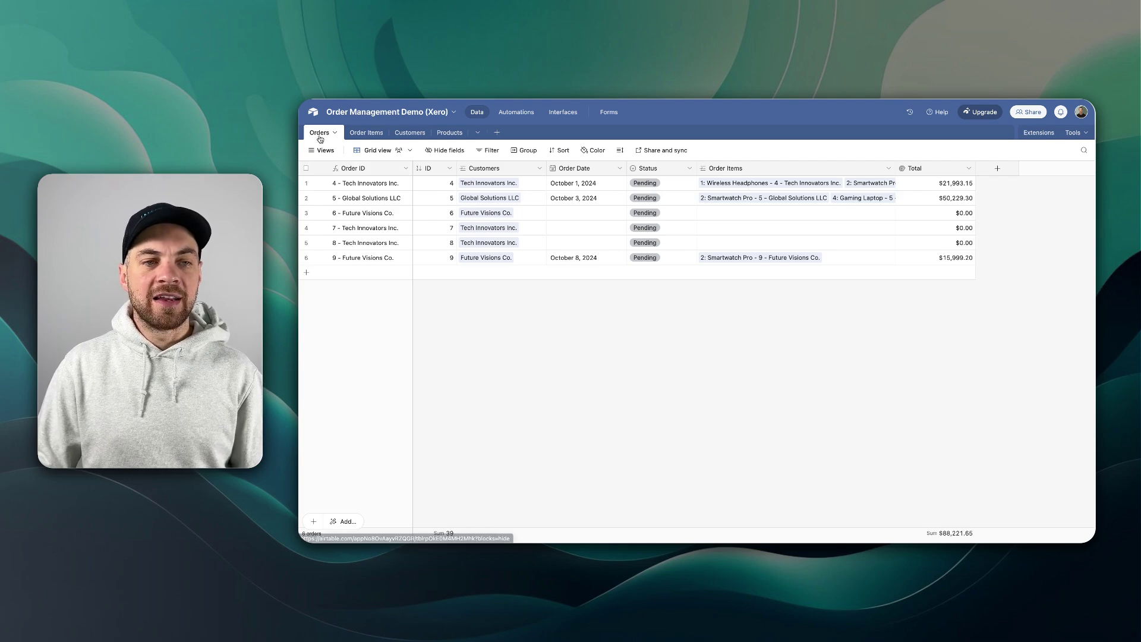
Add a Formula field 'Record ID' using RECORD_ID() to the Orders table.
left_click(1003, 171)
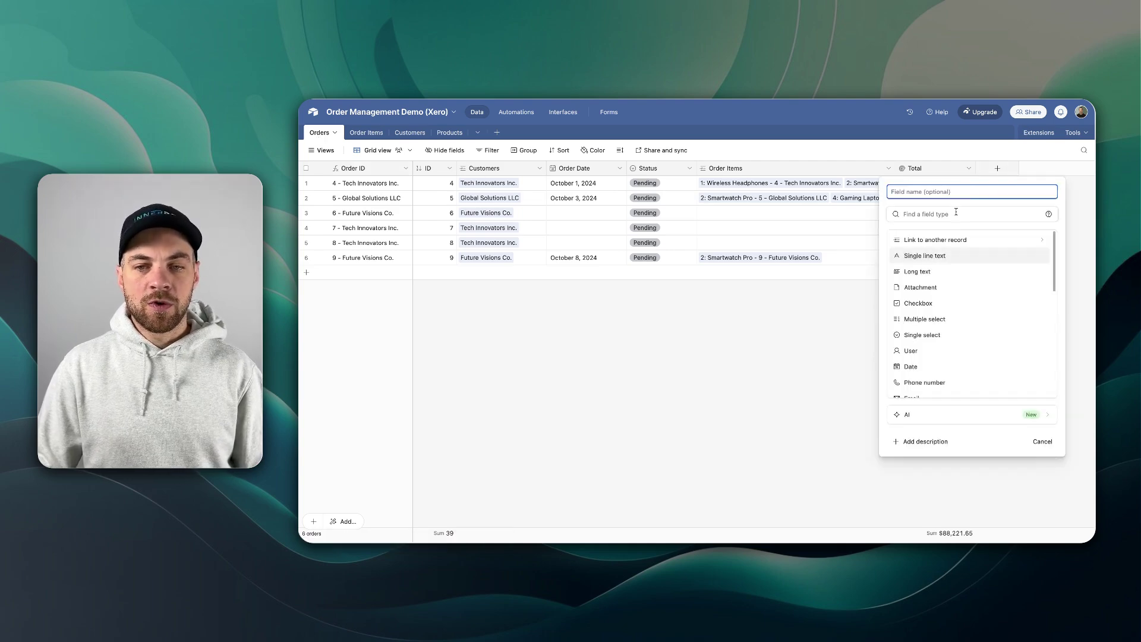
type("form")
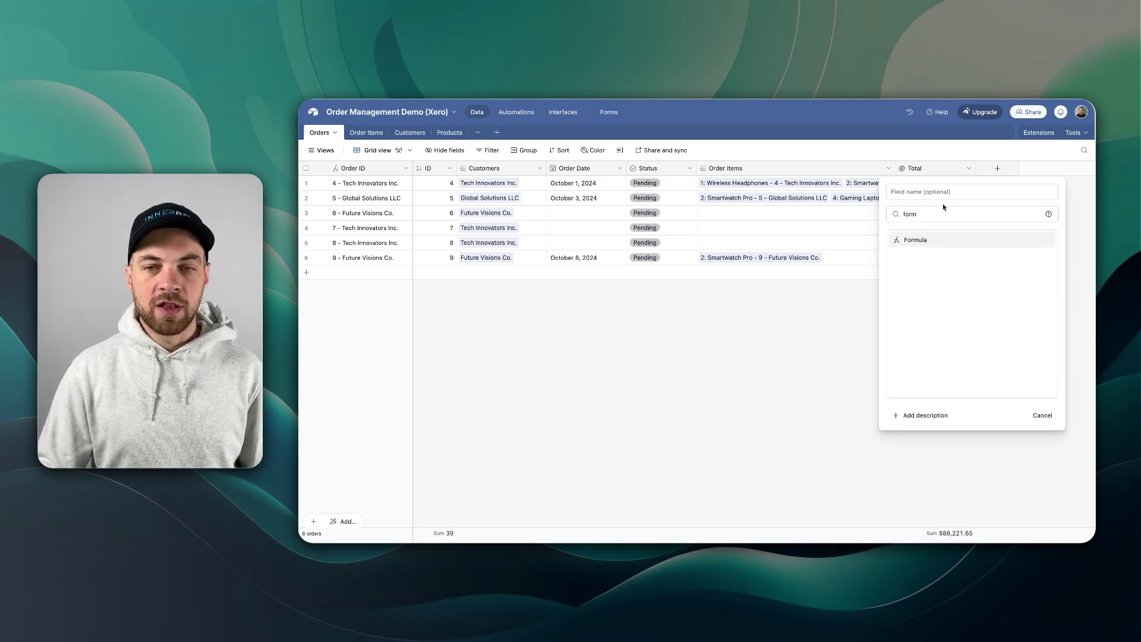
left_click(931, 241)
type("Record ID")
left_click(940, 273)
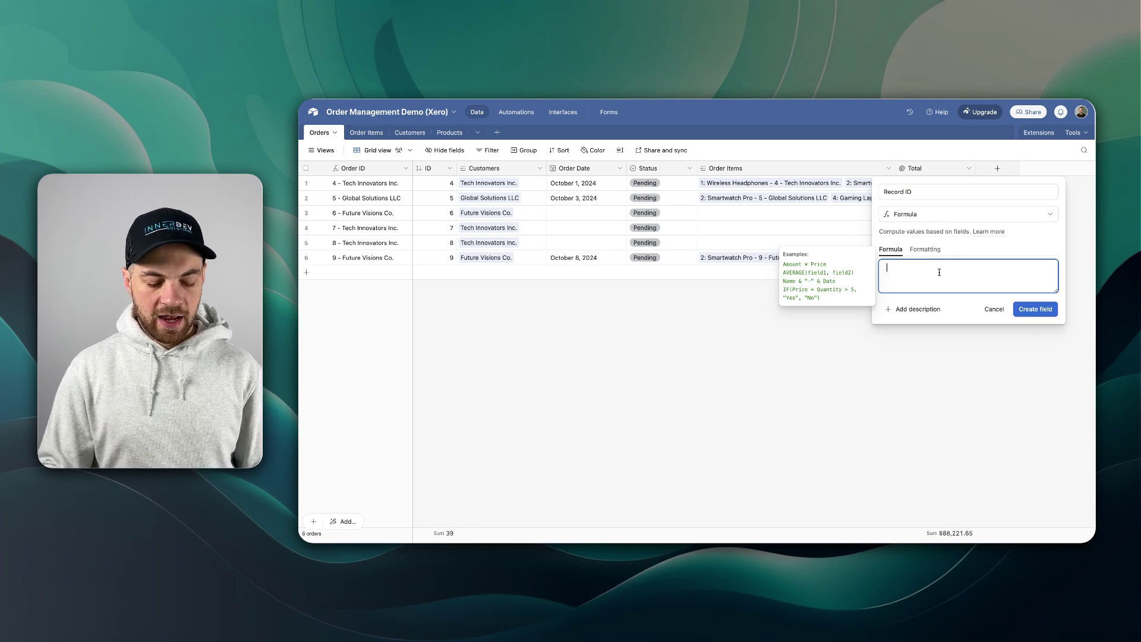
type("record")
left_click(919, 310)
left_click(1036, 331)
left_click_drag(1020, 172, 1027, 171)
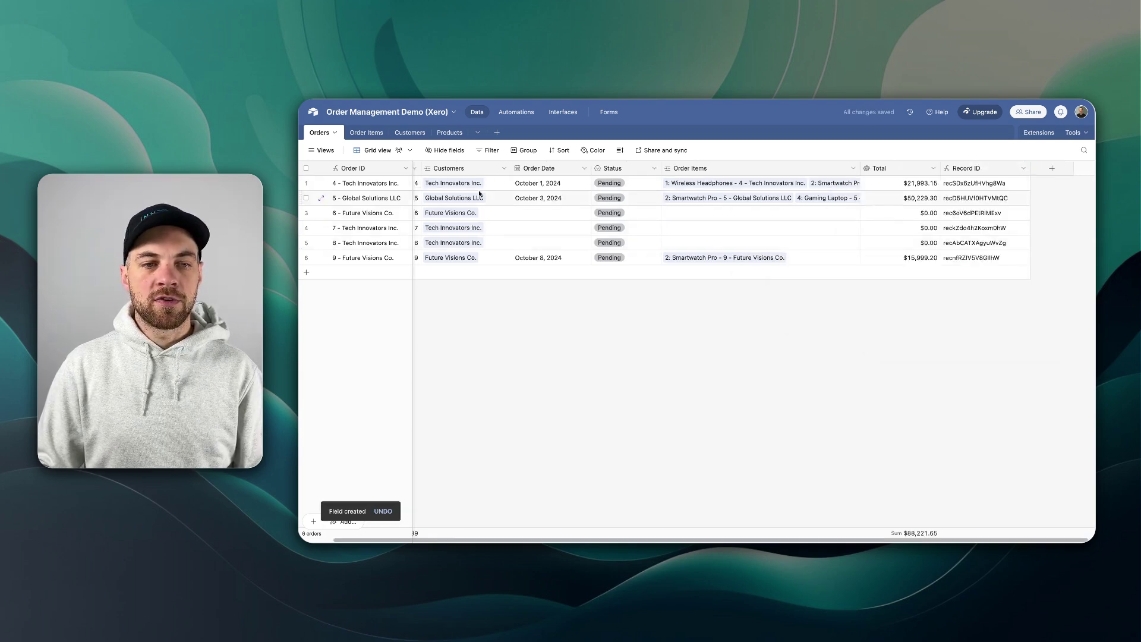
Paste the first order's record ID into the Make module's Record ID and confirm.
left_click(986, 185)
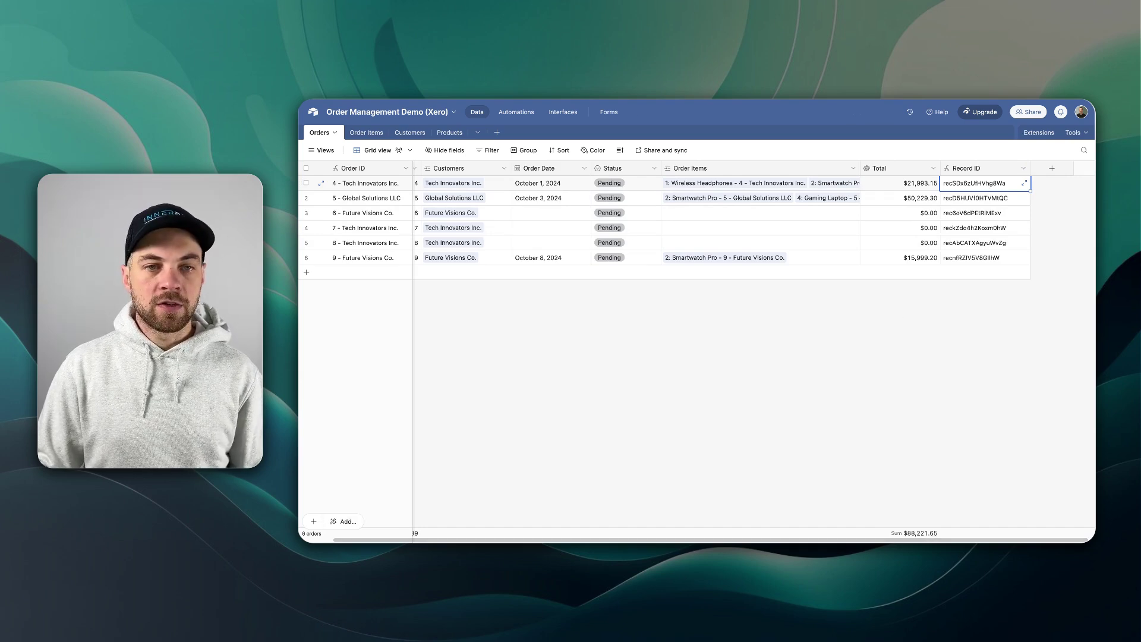
key("ctrl+Tab")
left_click(807, 370)
type("recSDx6zUfHVhg8Wa")
left_click(964, 400)
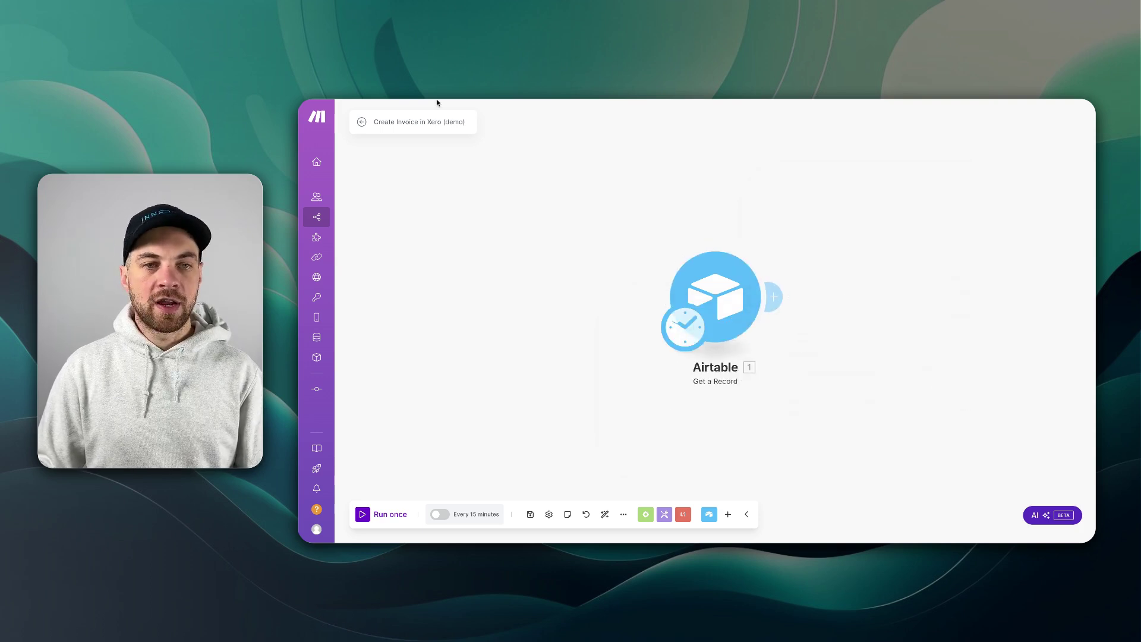
key("ctrl+Tab")
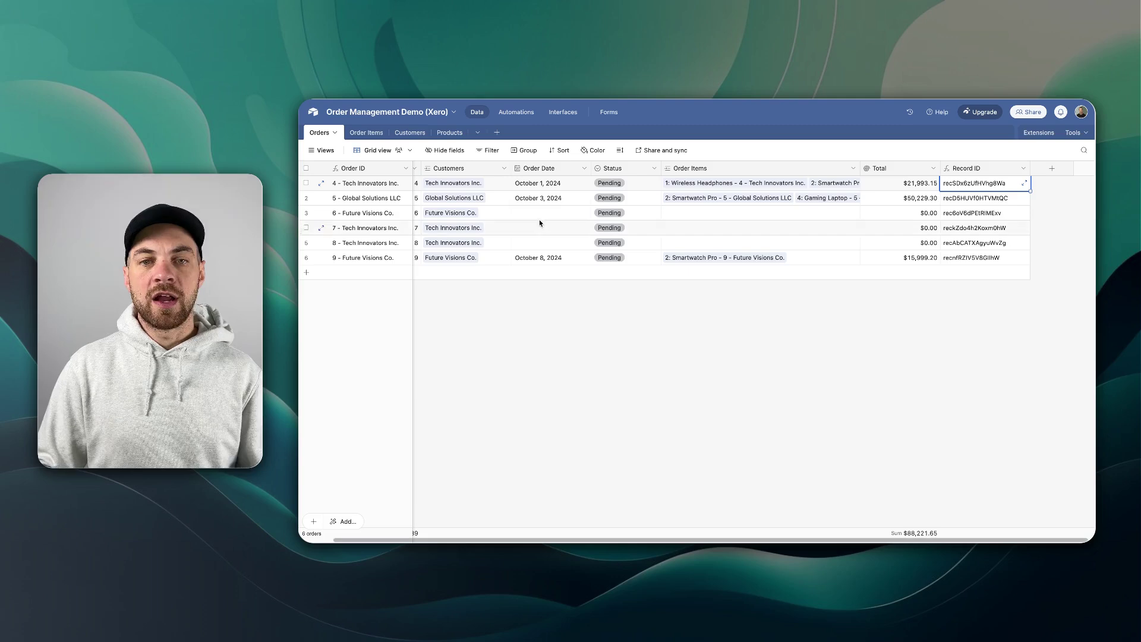
Add a single line text field 'Xero Invoice ID' to the Orders table.
scroll(620, 344, "right", 1)
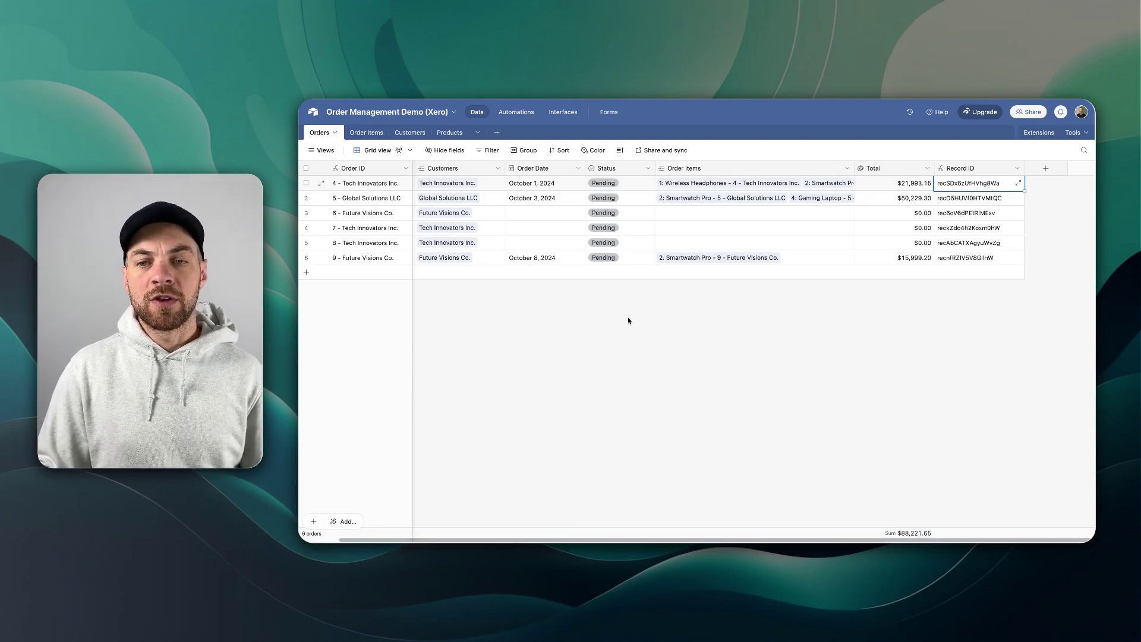
left_click(1046, 169)
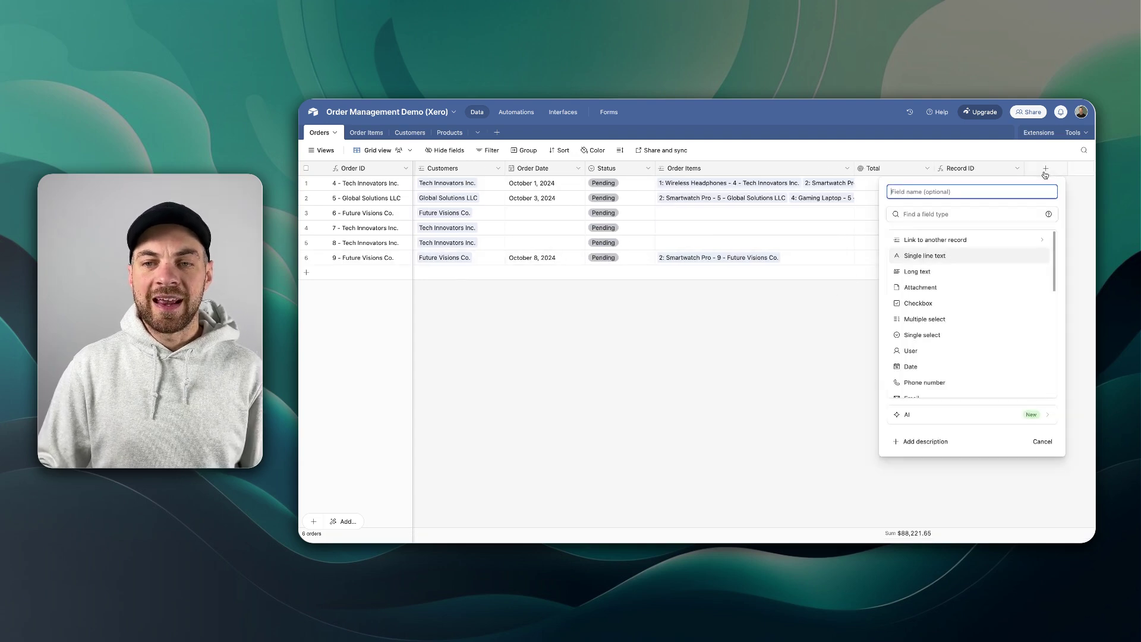
type("Xero Invoice ID")
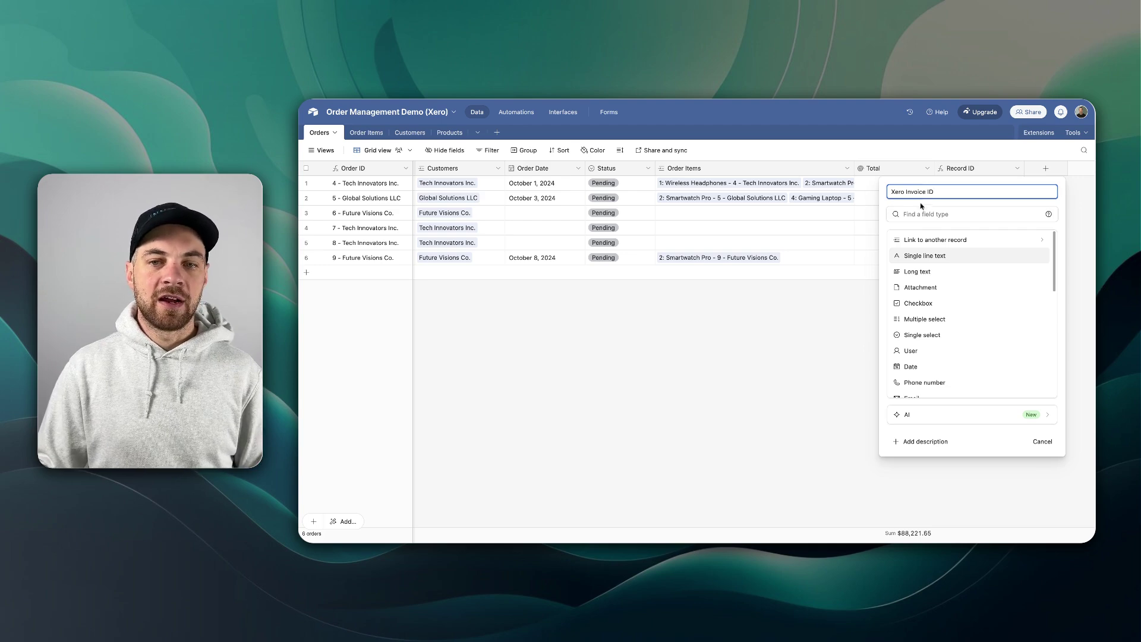
left_click(927, 257)
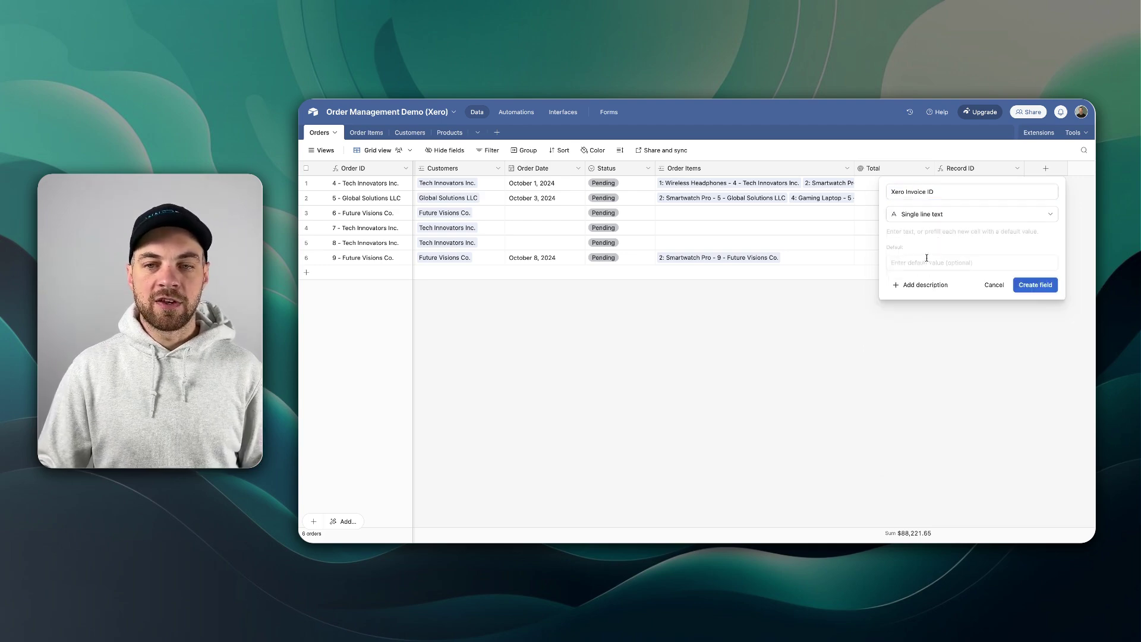
left_click(1036, 286)
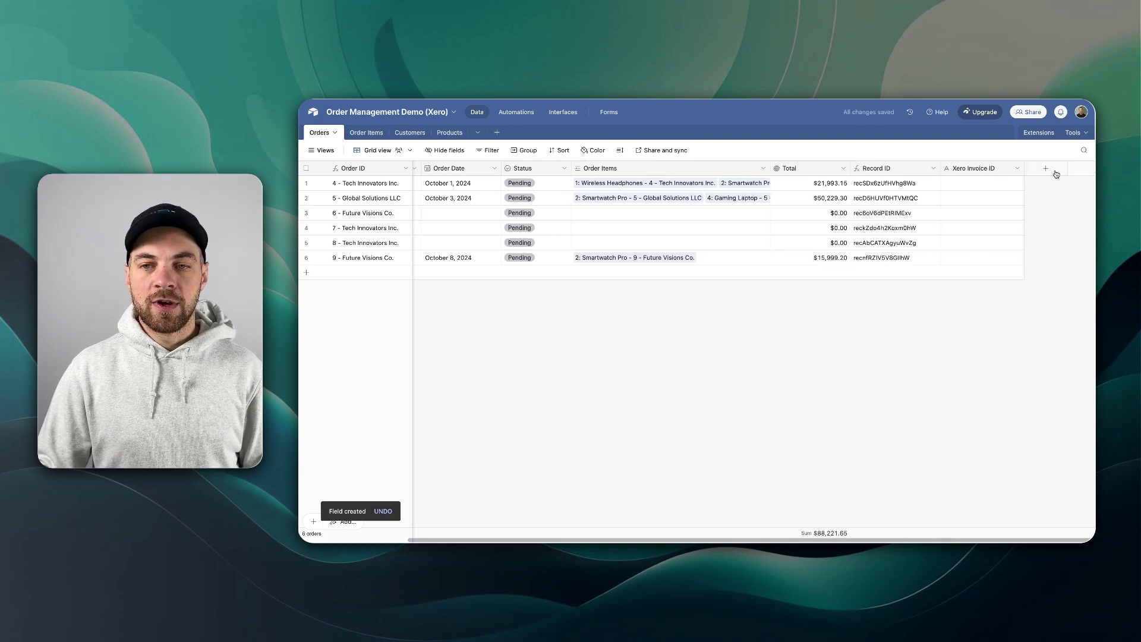
Add a single line text field 'Xero Invoice Number' to the Orders table.
left_click(1056, 174)
type("X")
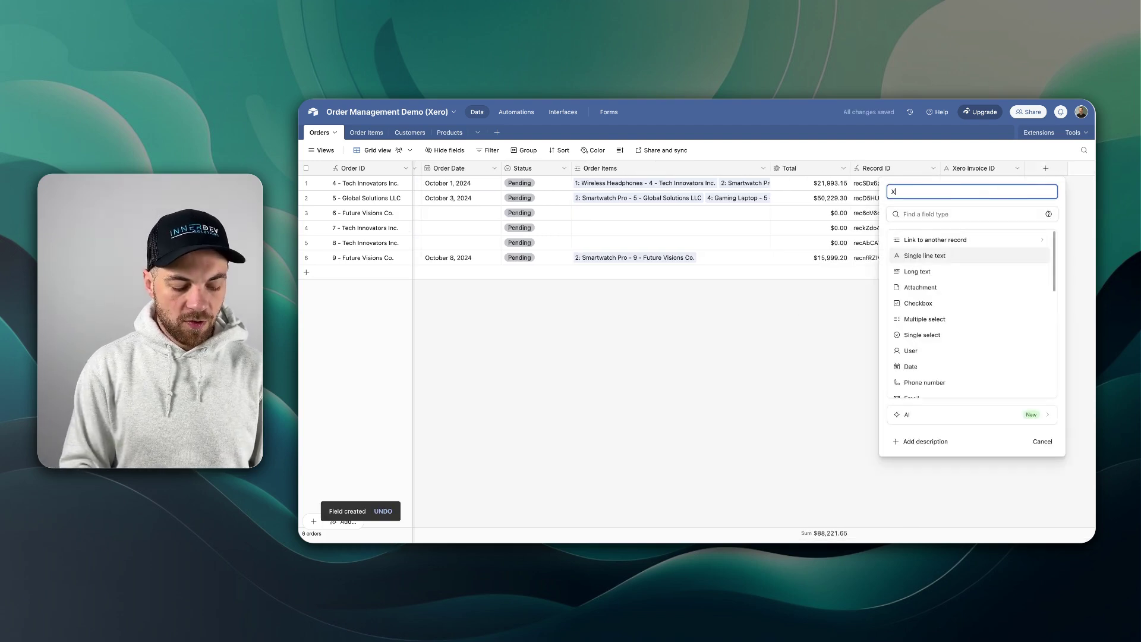
type("ero Invoice Number")
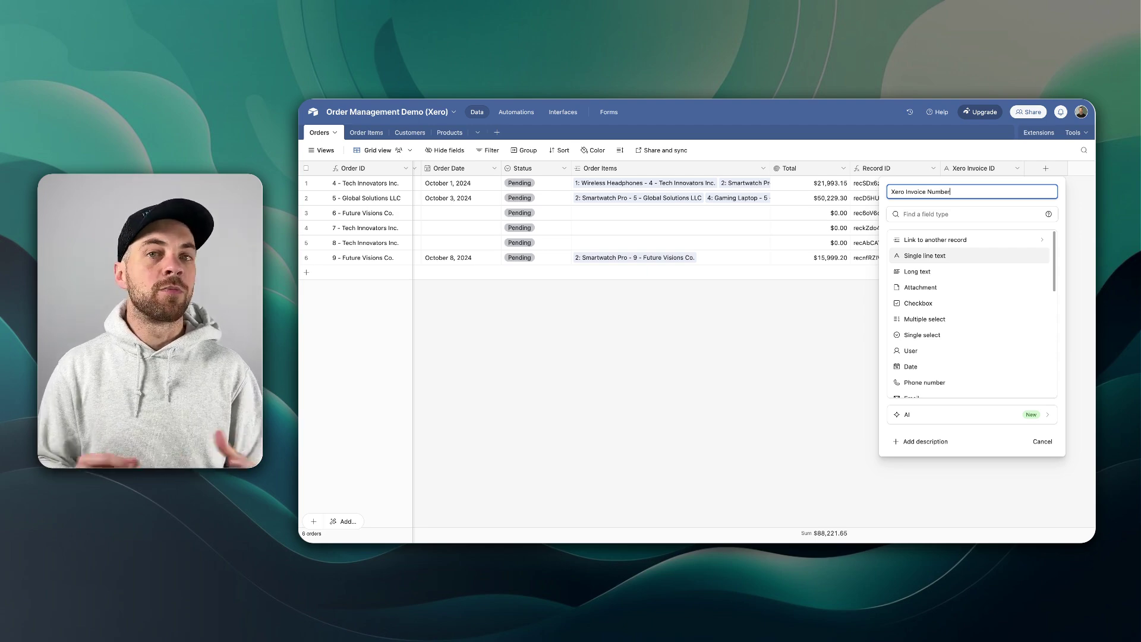
left_click(966, 215)
type("singl")
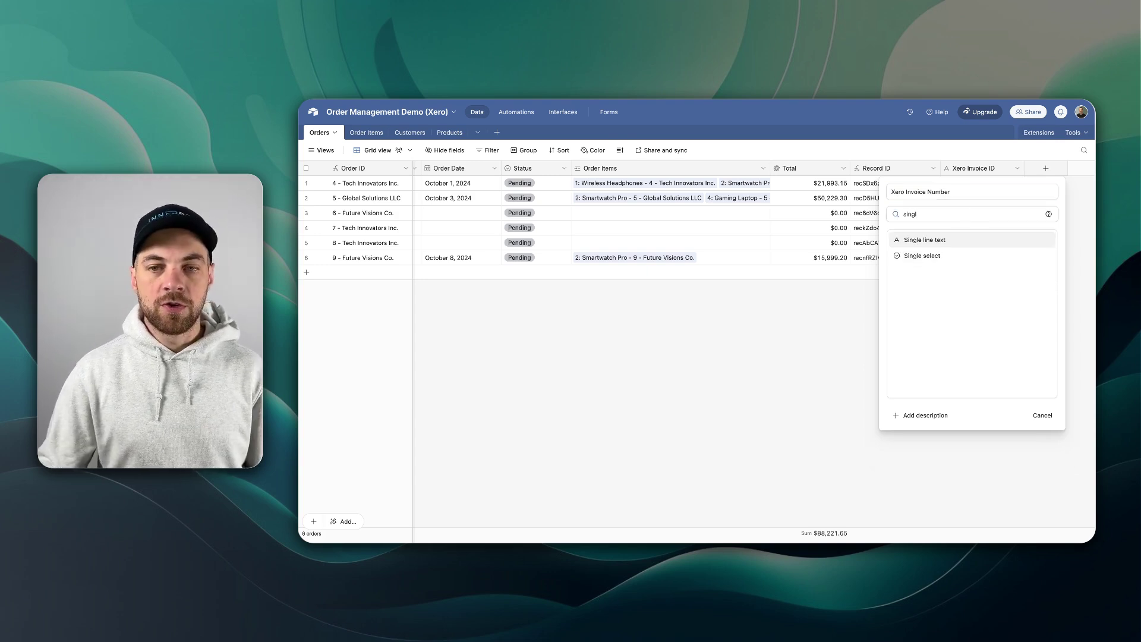
left_click(937, 241)
left_click(1037, 283)
scroll(984, 291, "left", 10)
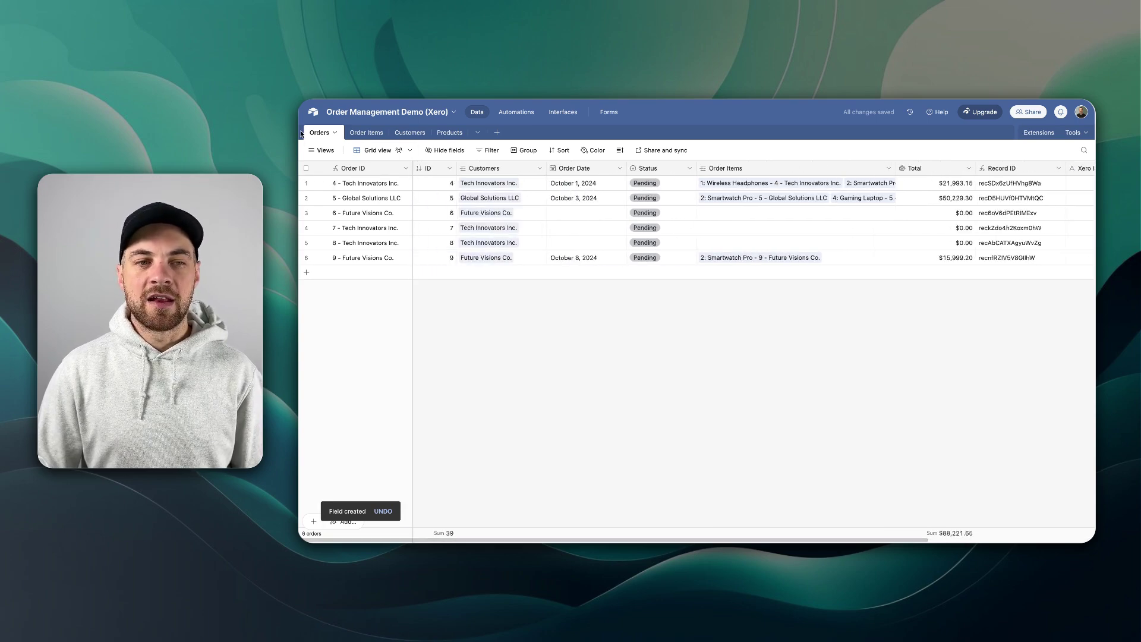
Add a single line text field 'Xero Customer ID' to the Customers table.
left_click(410, 132)
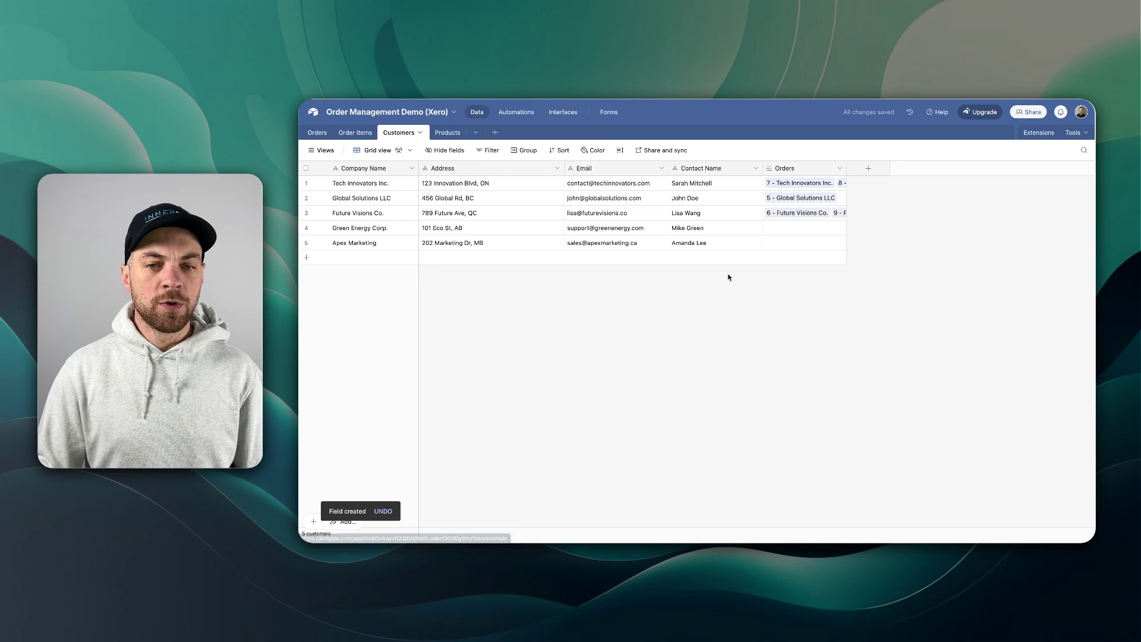
left_click(870, 171)
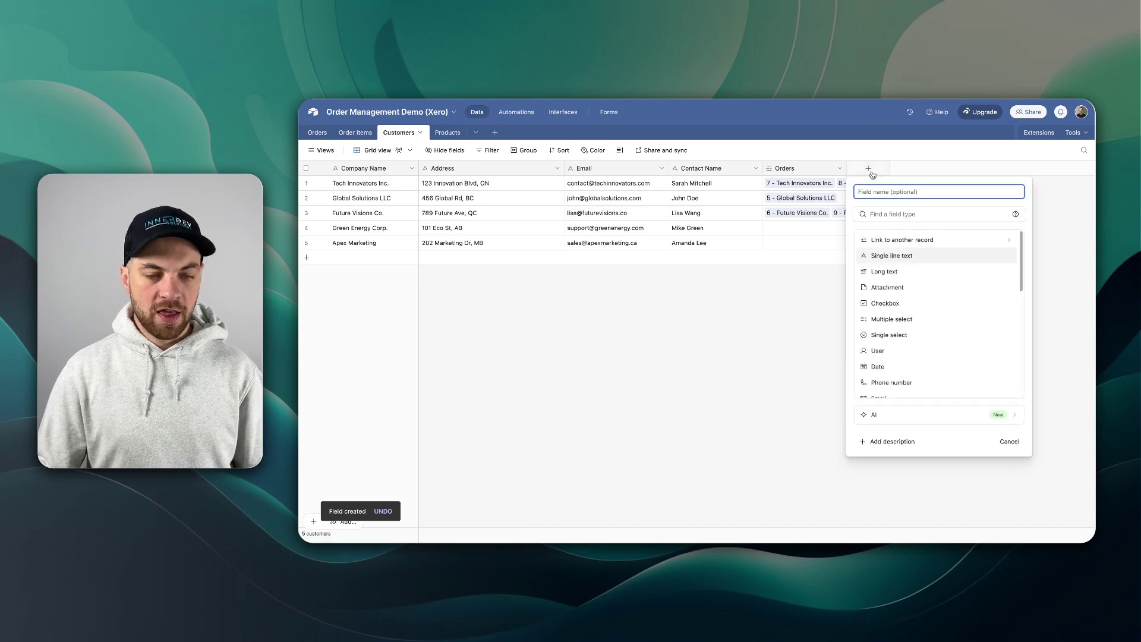
type("Xero Customer ID")
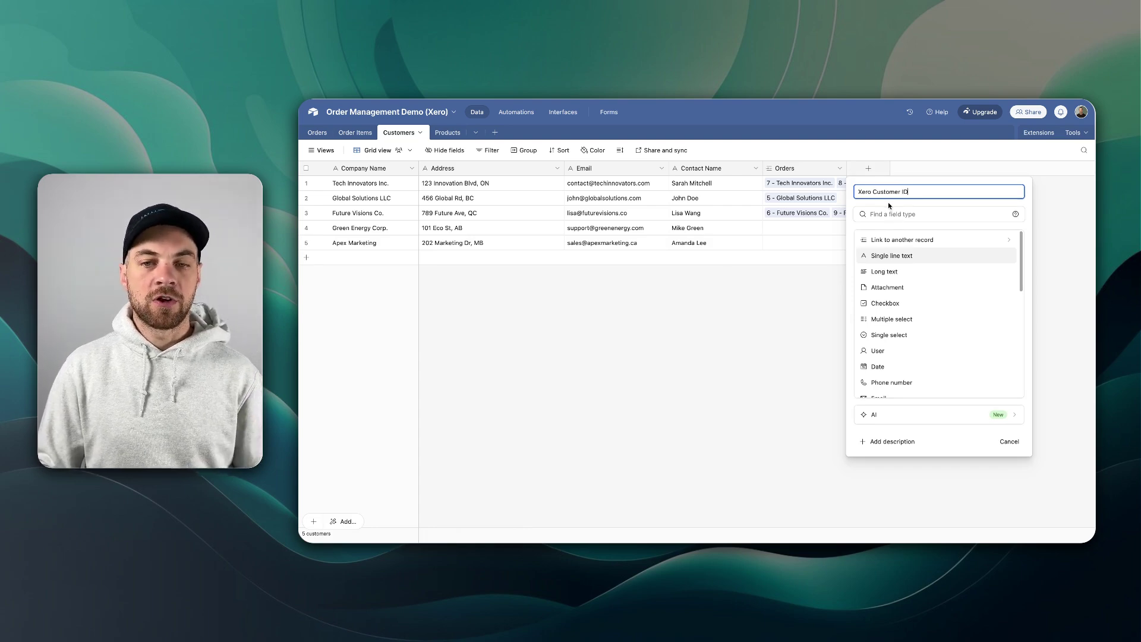
left_click(890, 214)
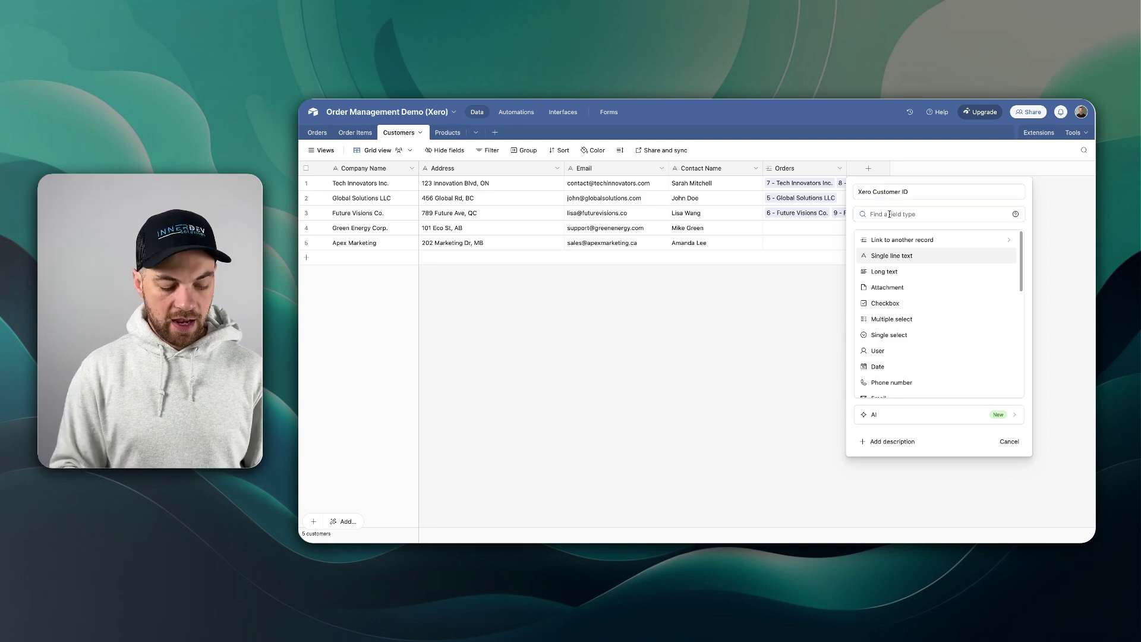
left_click(892, 255)
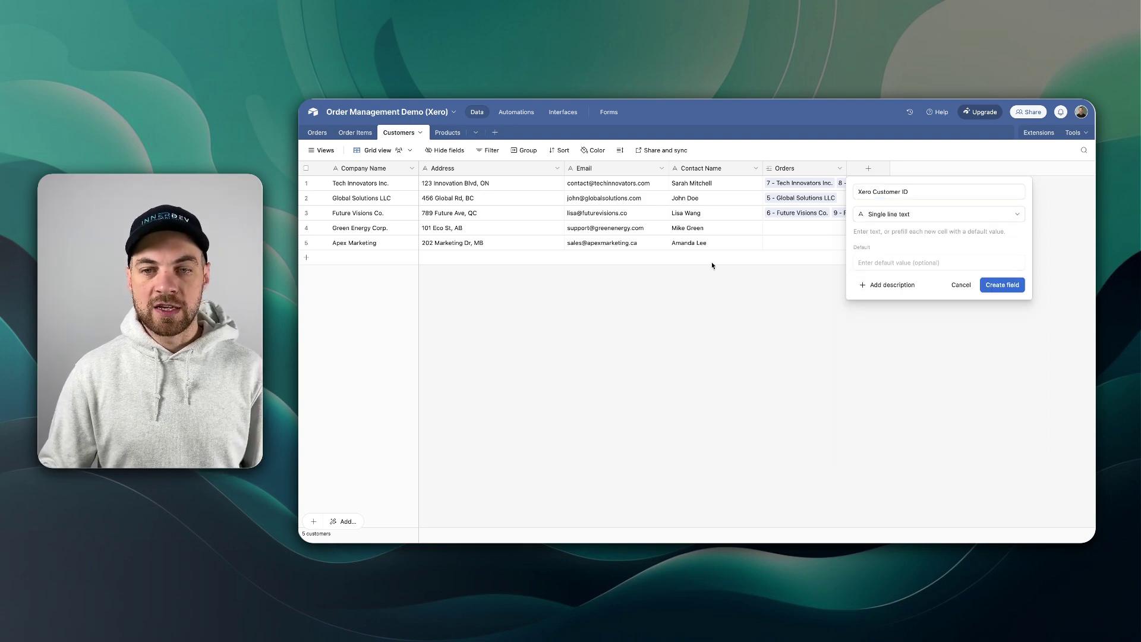
left_click(1016, 289)
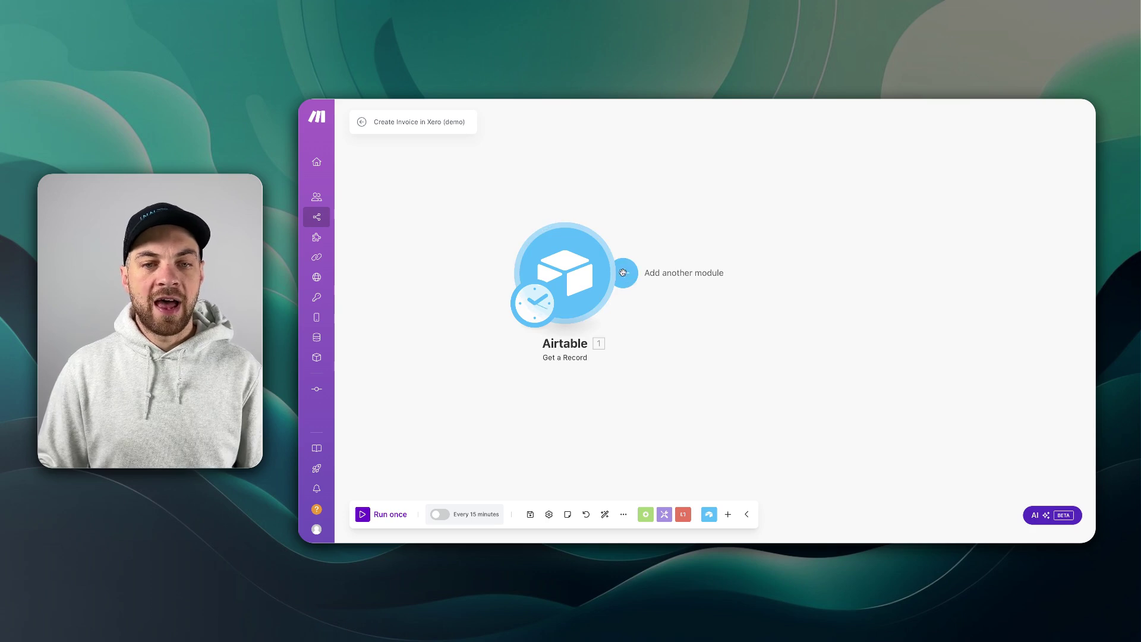
Add a second Airtable Get a Record module on the Customers table of Order Management Demo (Xero).
left_click(628, 274)
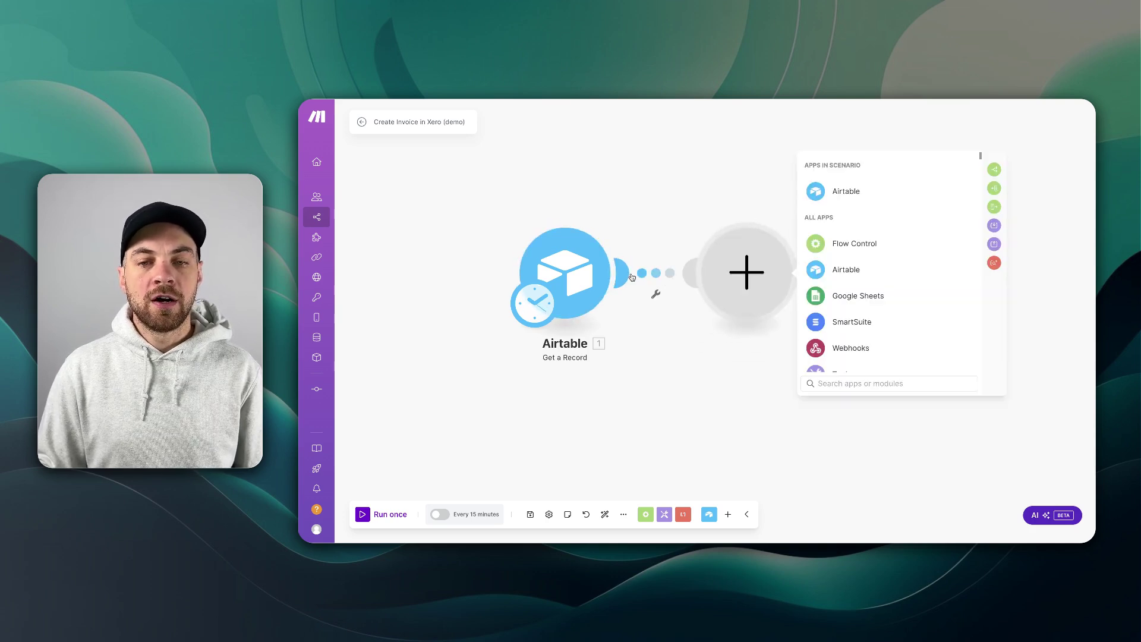
left_click(831, 197)
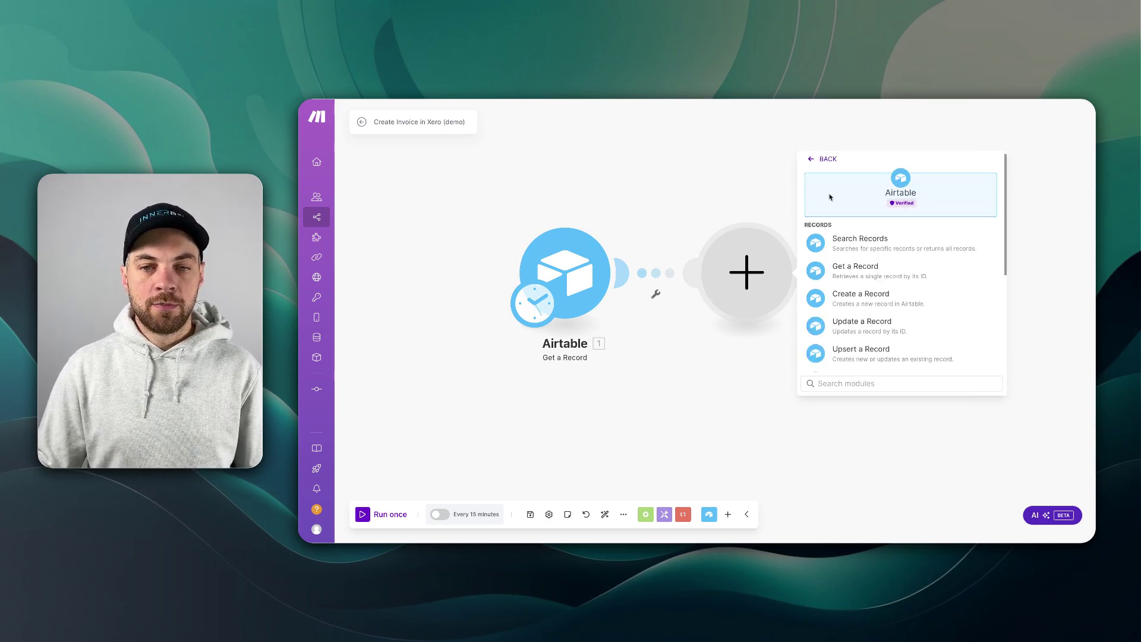
left_click(863, 269)
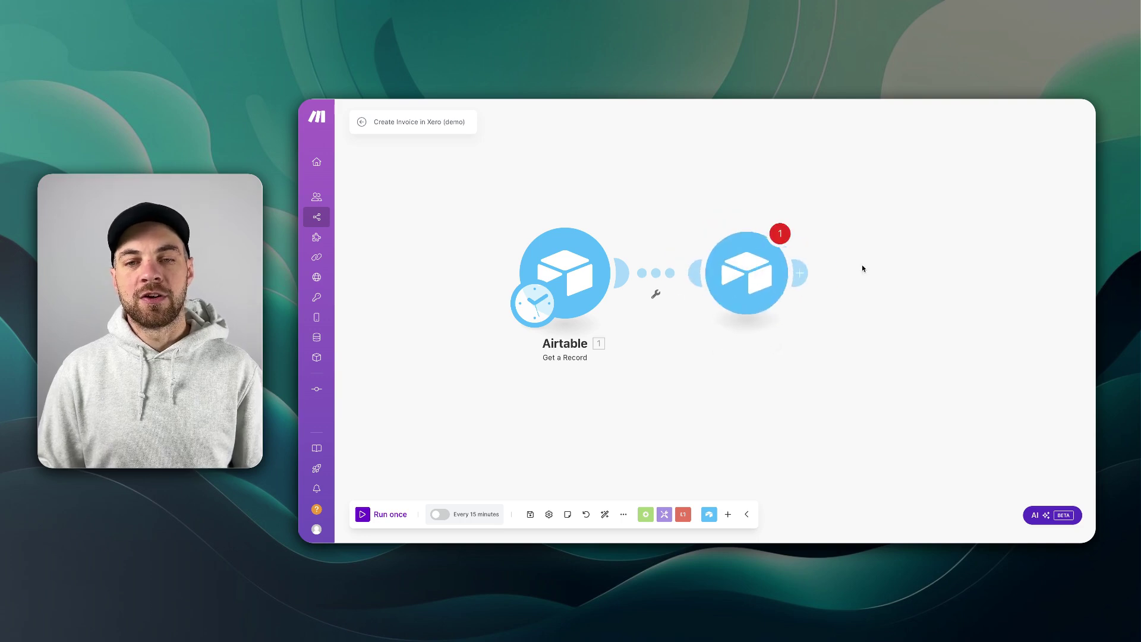
left_click(869, 308)
left_click(870, 325)
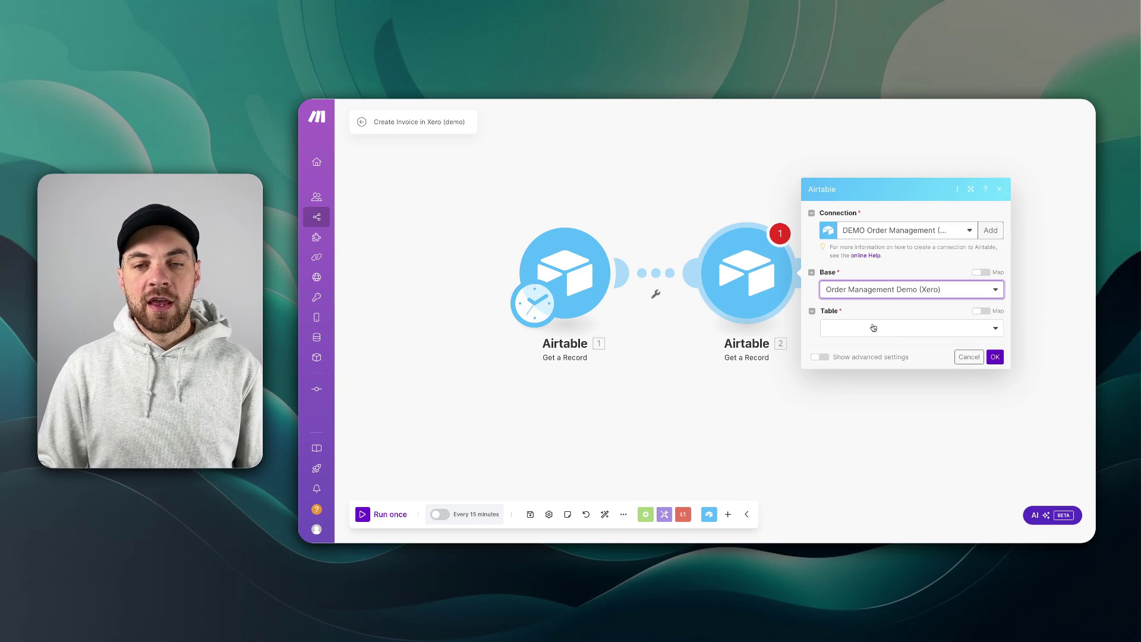
left_click(874, 329)
left_click(856, 378)
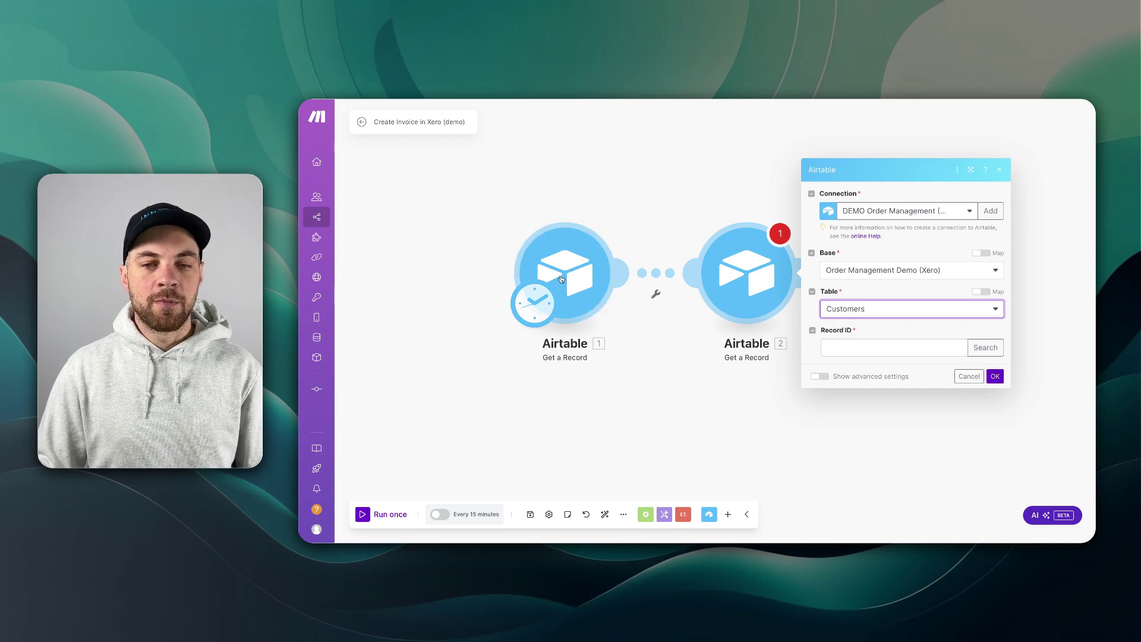
left_click(915, 353)
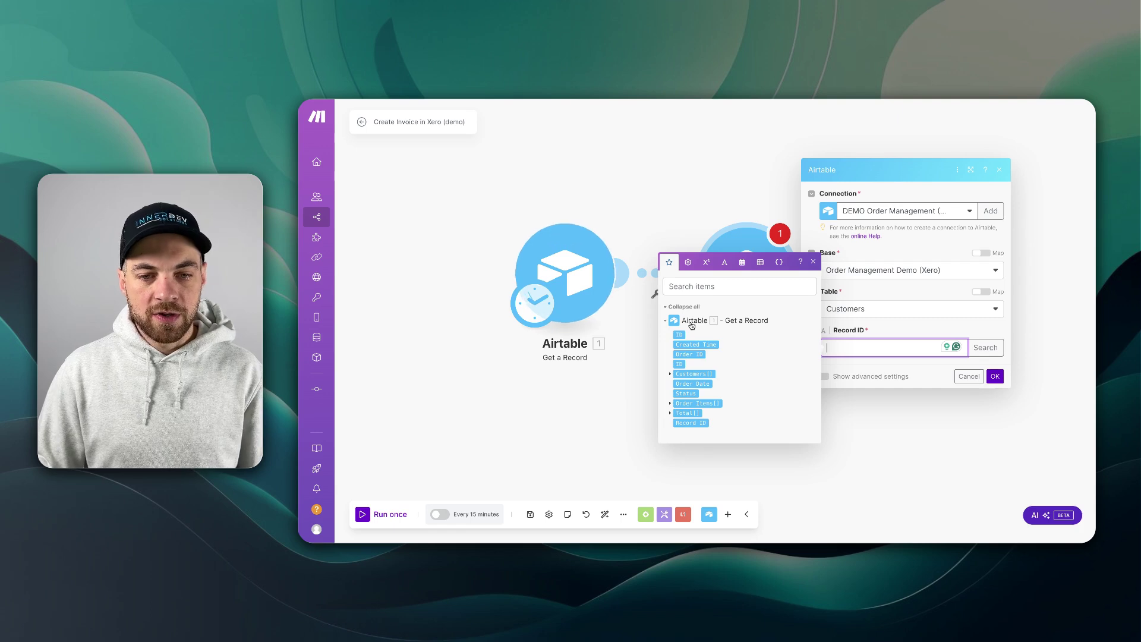
Map the order's first linked customer, Customers[1], into Record ID and confirm.
left_click(670, 375)
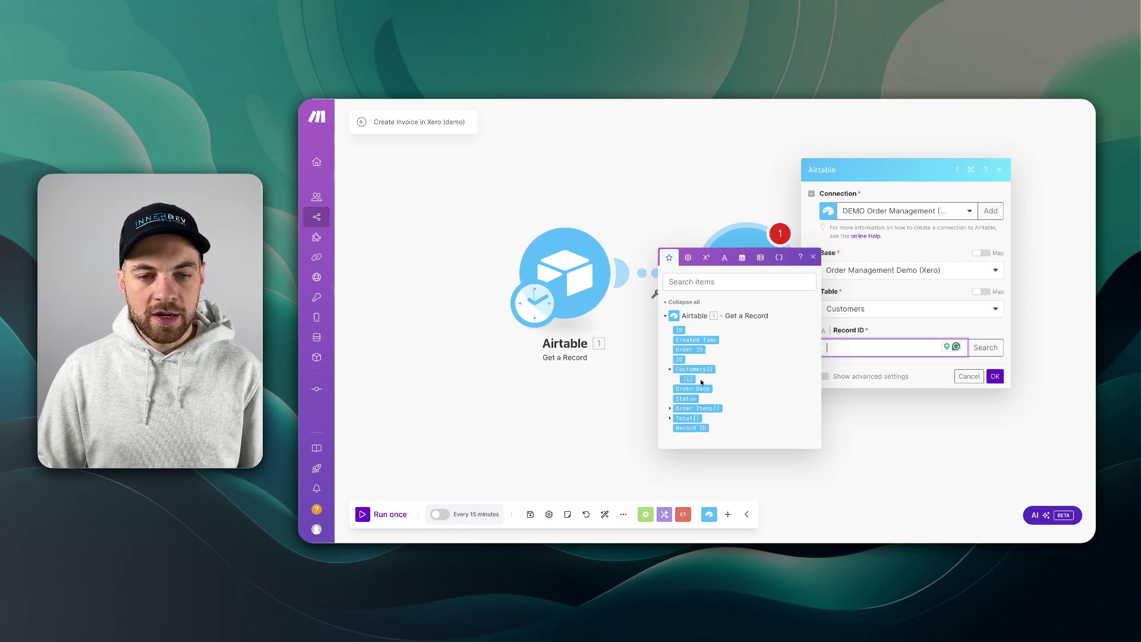
mouse_move(687, 378)
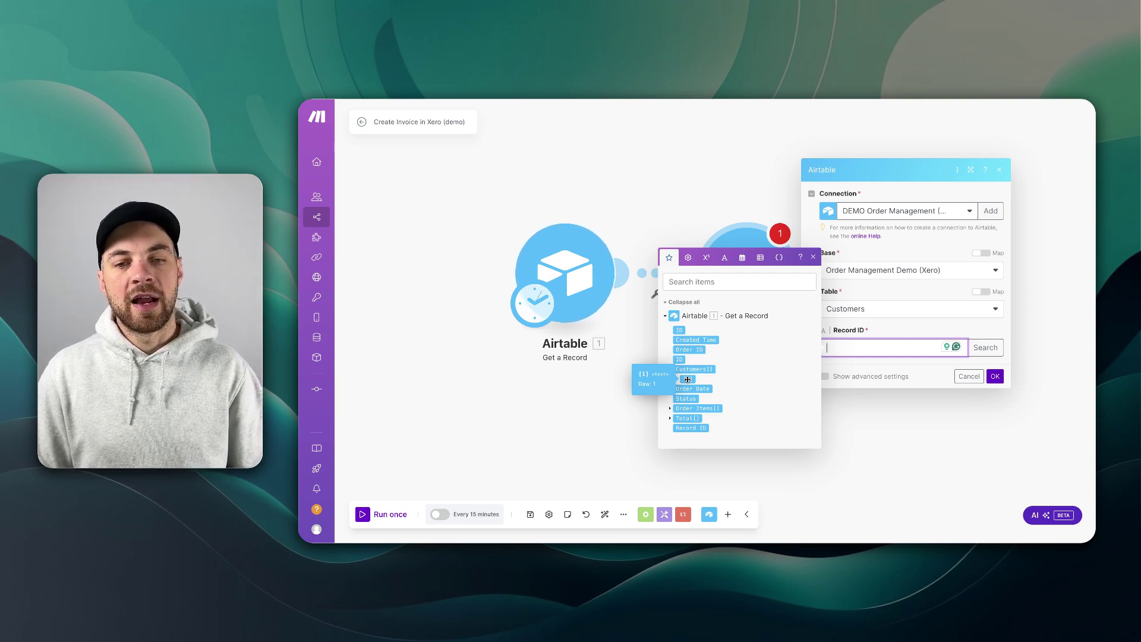
left_click(687, 379)
left_click(577, 214)
Rename module 1 to 'Get Order' and start naming module 2 'Get Custoer'.
right_click(564, 244)
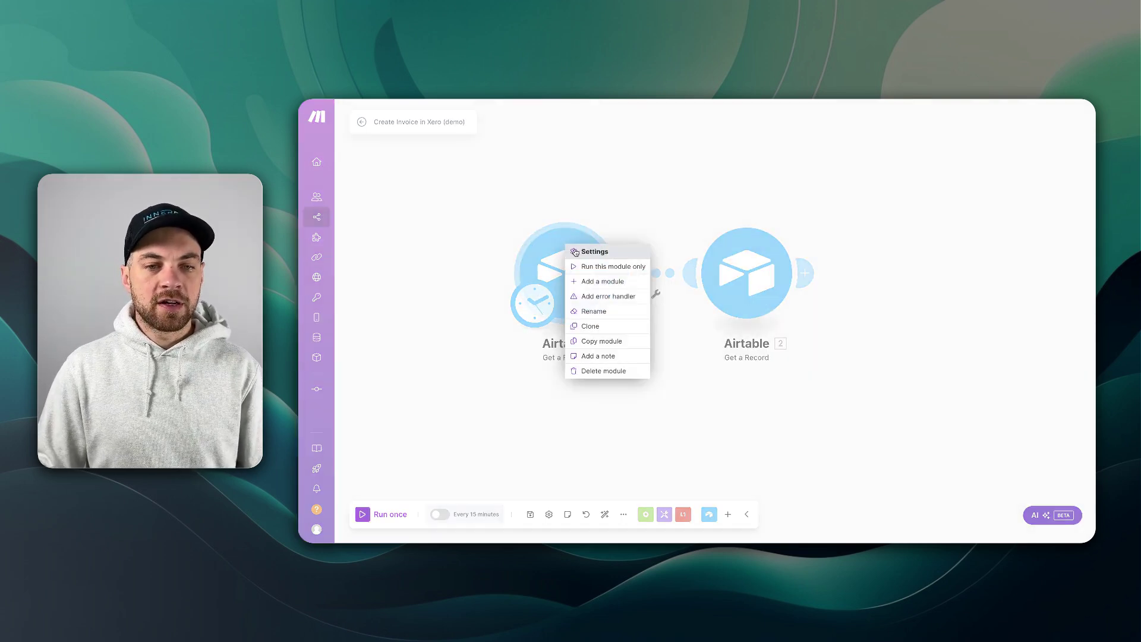
left_click(606, 310)
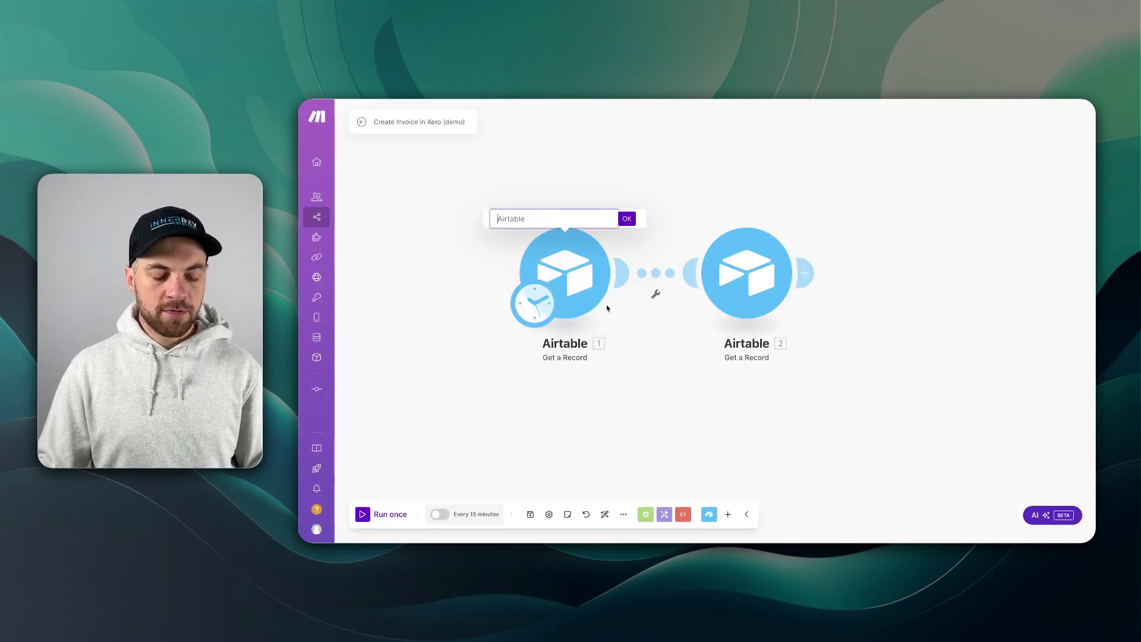
type("Get Order")
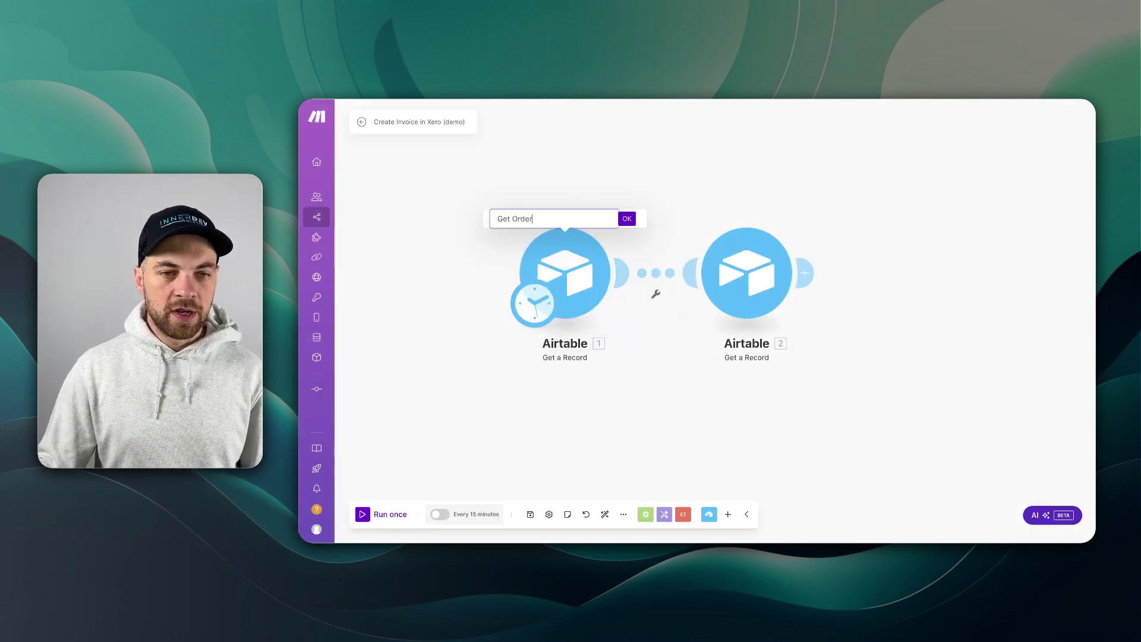
left_click(630, 221)
right_click(750, 287)
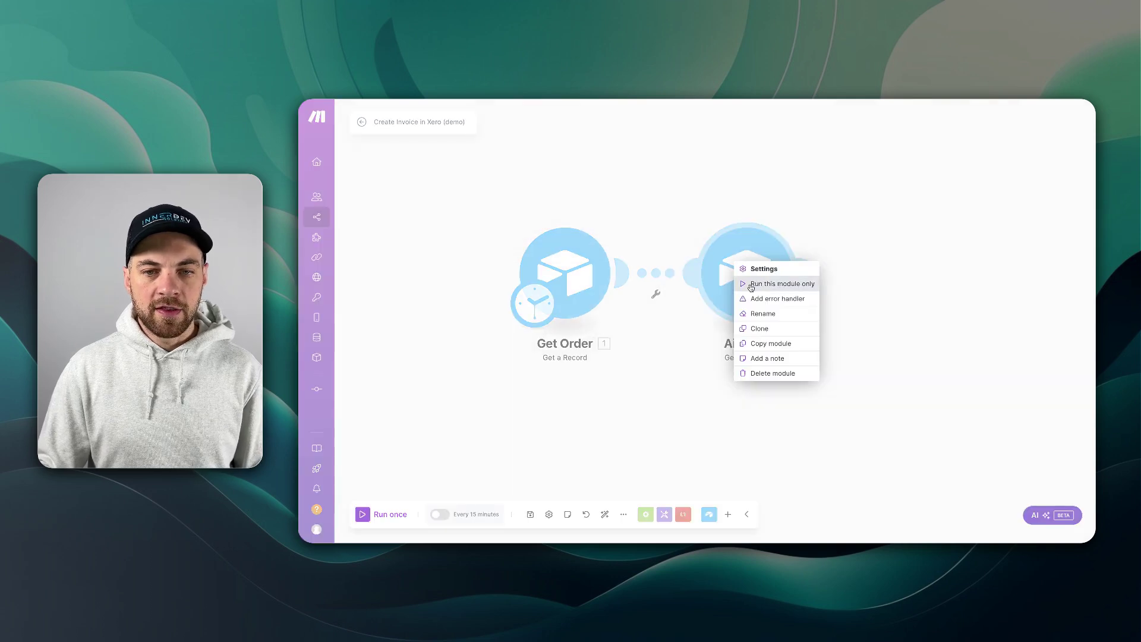
left_click(762, 313)
type("Get Custoer")
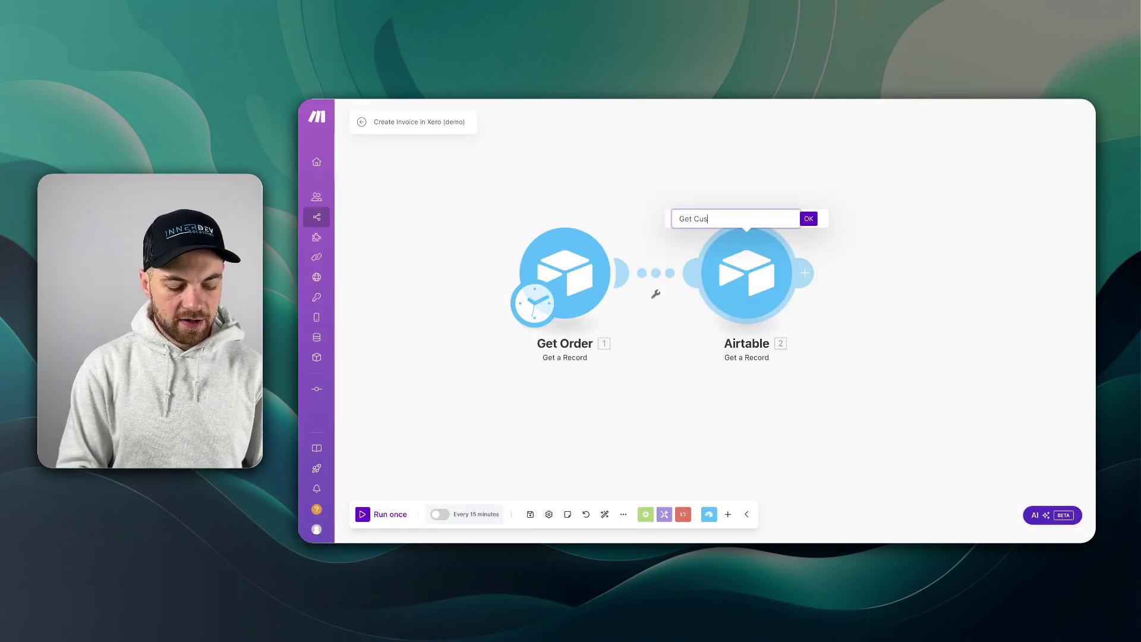
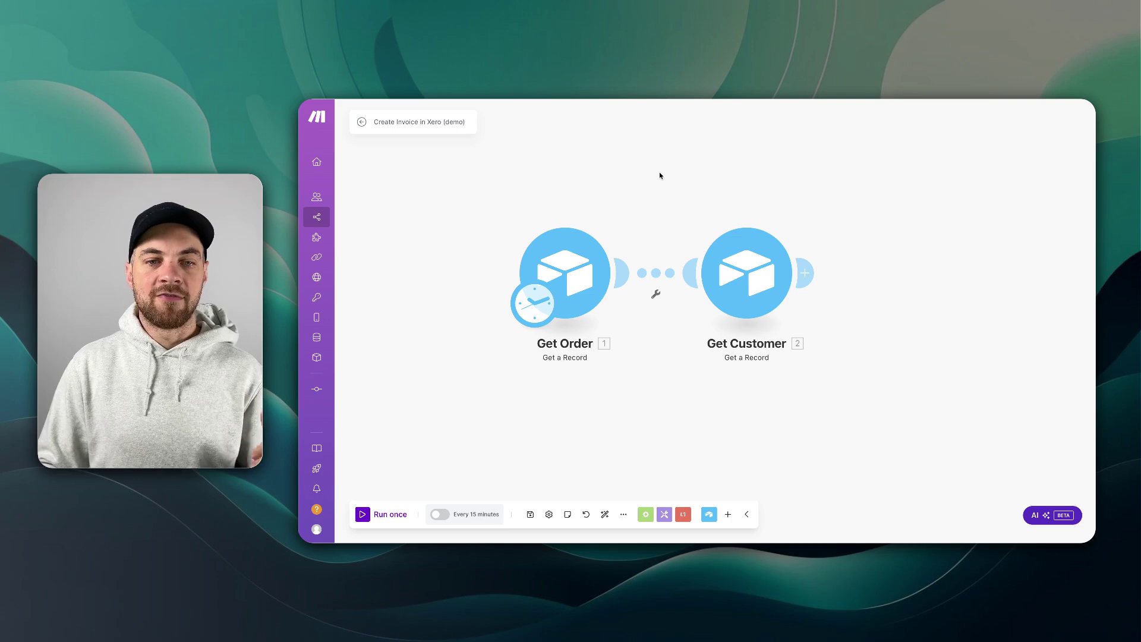
Add a Flow Control Iterator module after Get Customer.
left_click_drag(739, 184, 535, 161)
scroll(660, 182, "up", 1)
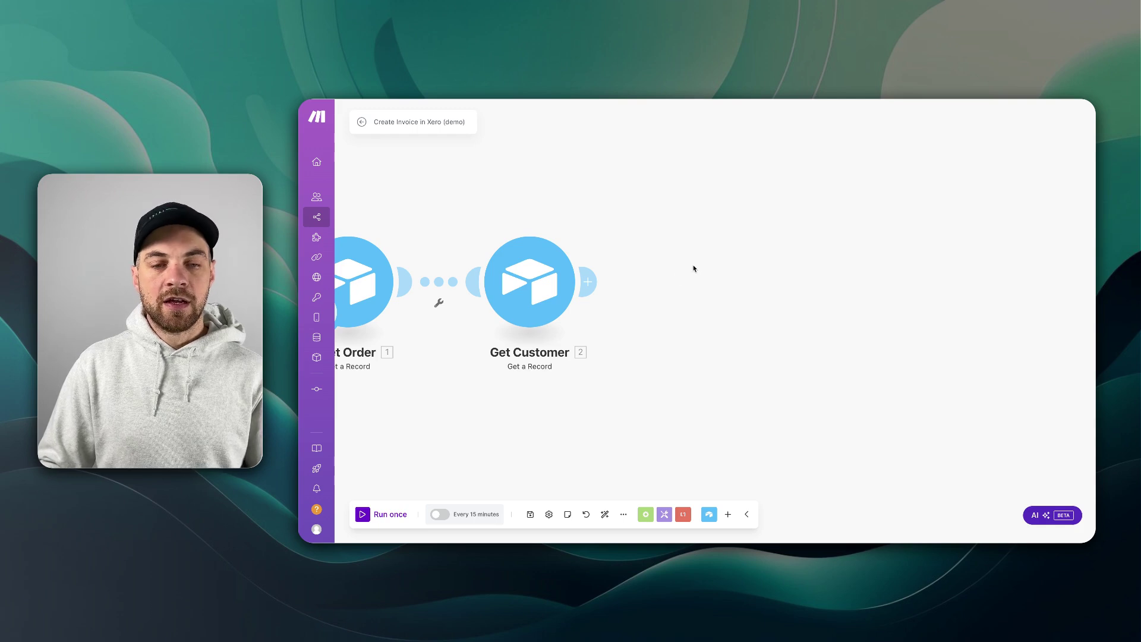
left_click(646, 514)
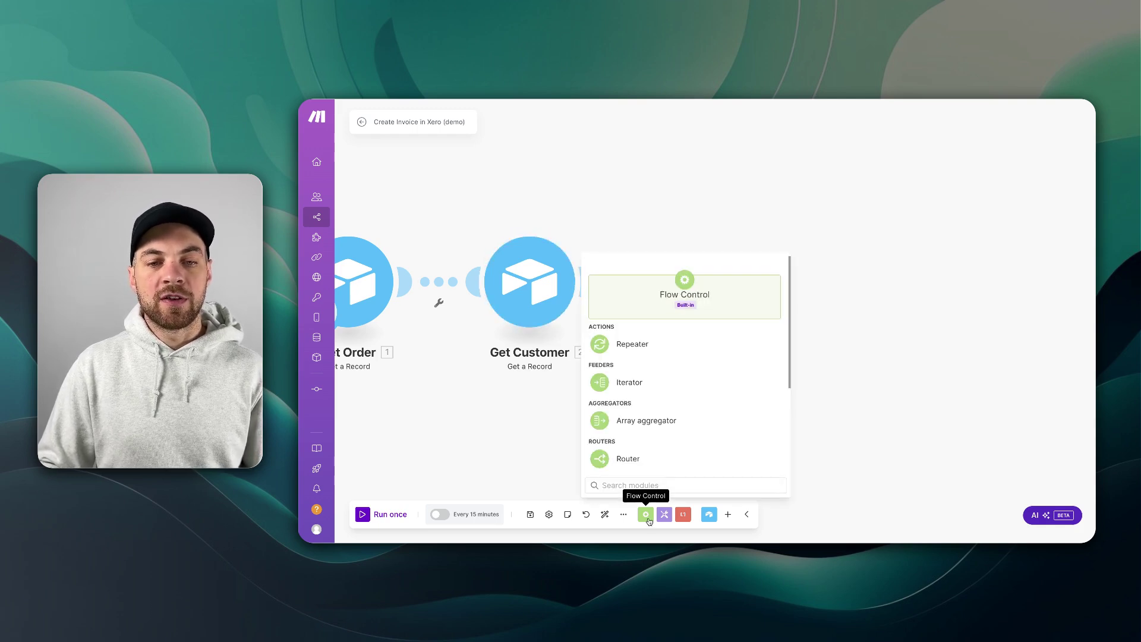
left_click(640, 385)
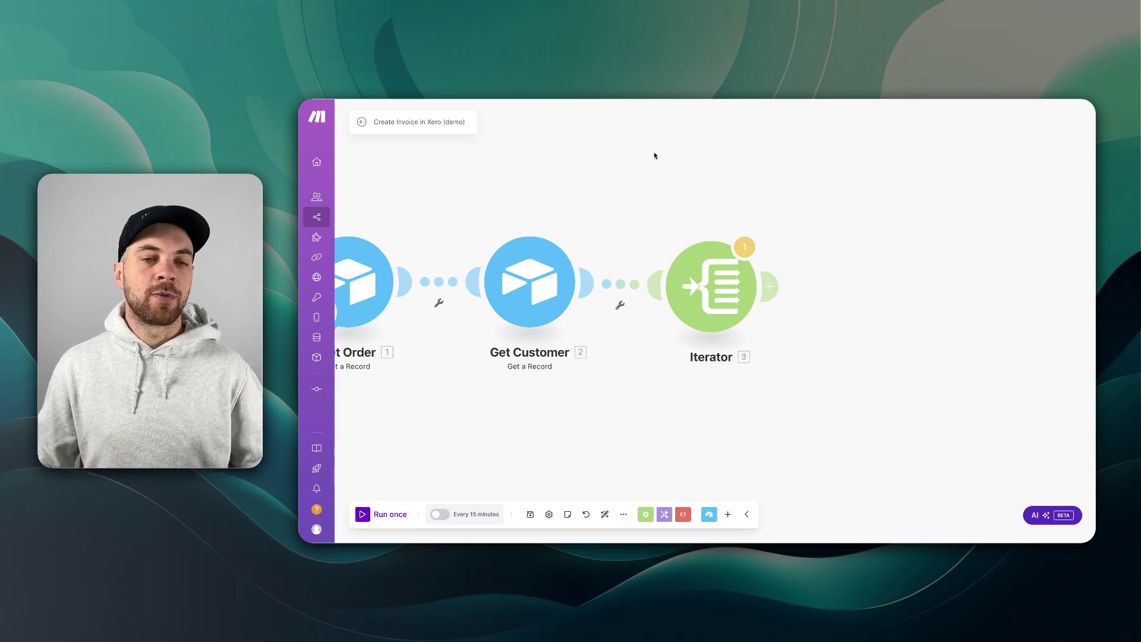
Map Get Order's Order Items[] array into the Iterator's Array field and confirm.
left_click_drag(694, 167, 645, 163)
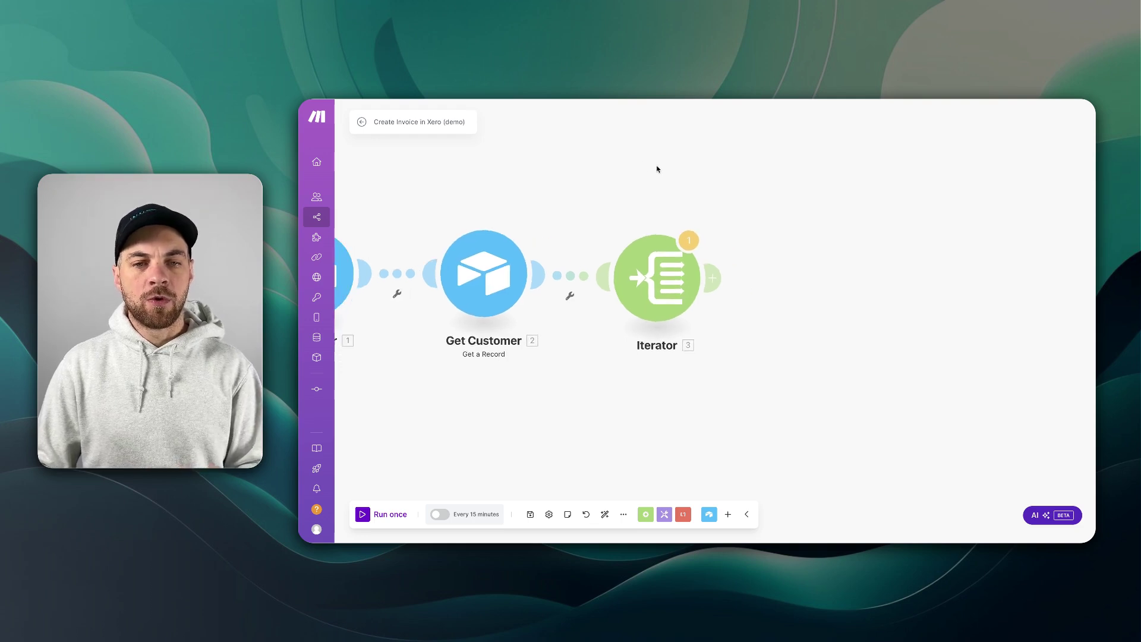
left_click(680, 279)
left_click(765, 285)
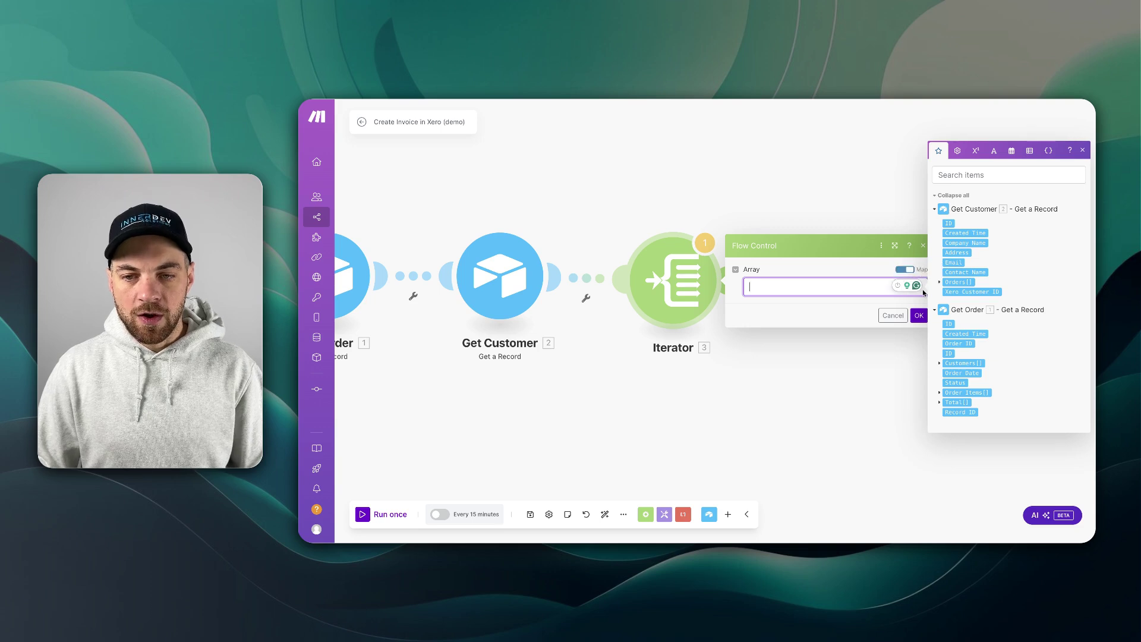
left_click(964, 392)
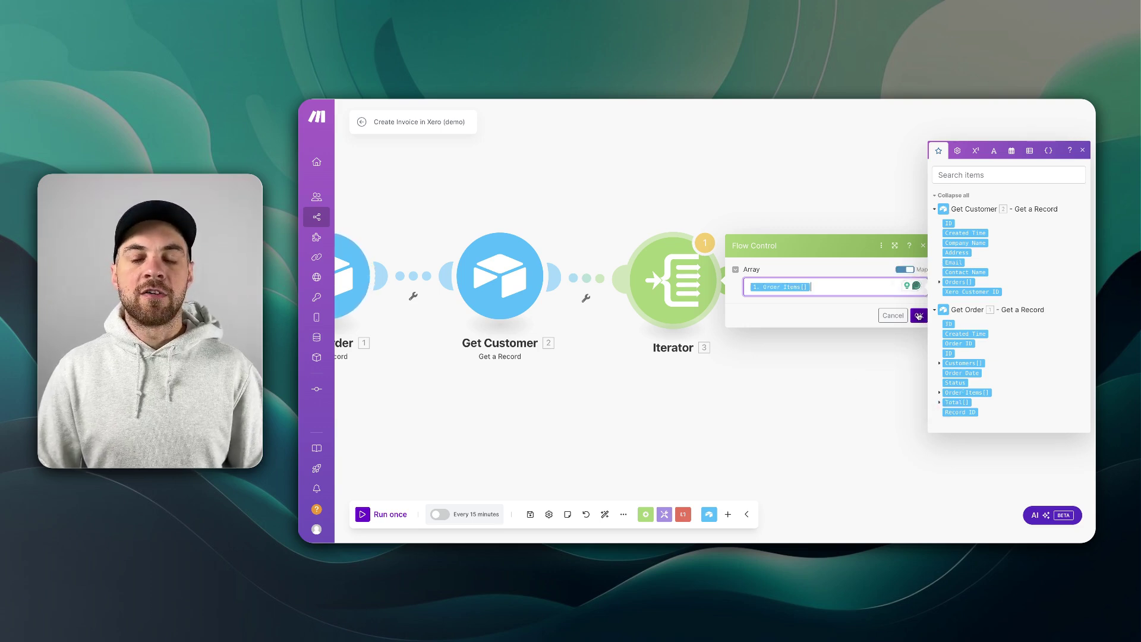
left_click(919, 316)
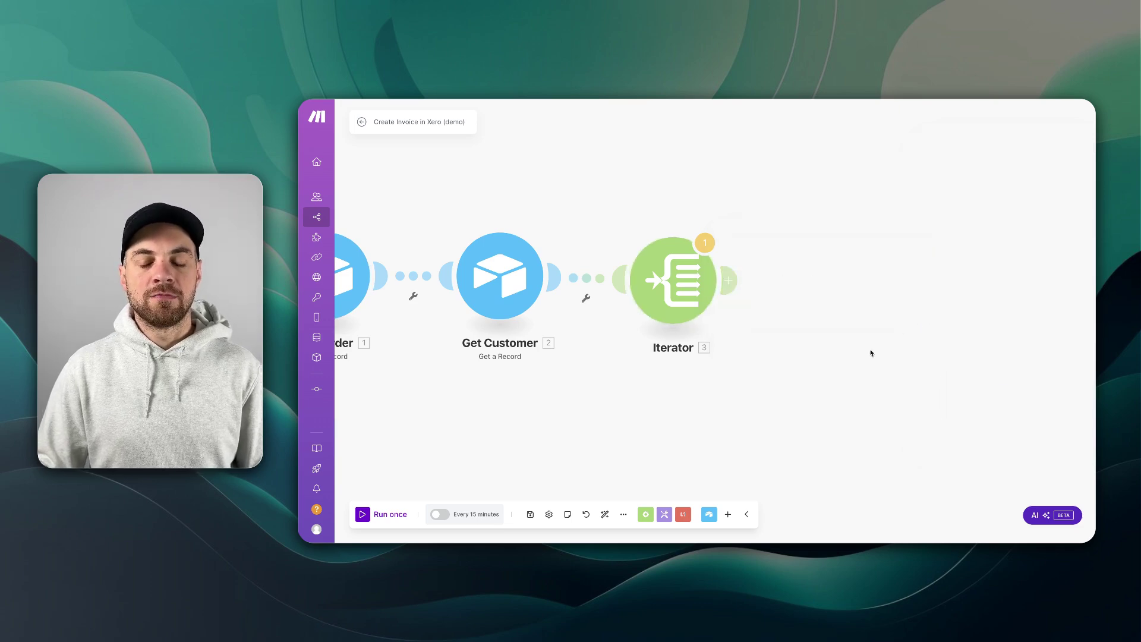
left_click(641, 228)
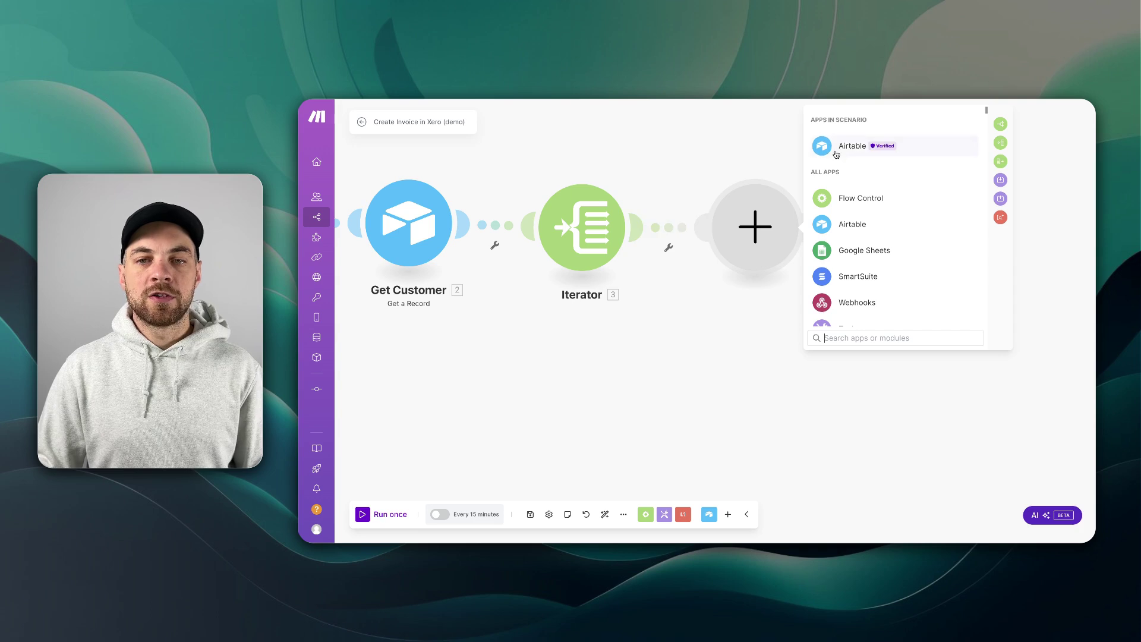
Add an Airtable Get a Record step on Order Management Demo (Xero)'s Order Items table, using the iterator's Record ID.
left_click(836, 151)
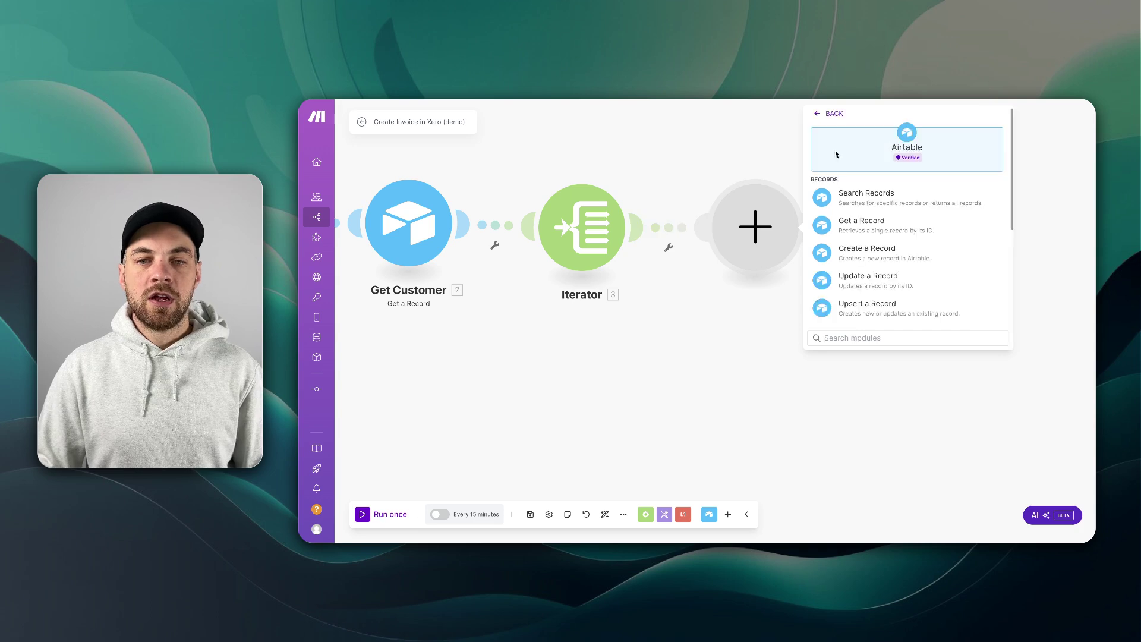
left_click(863, 221)
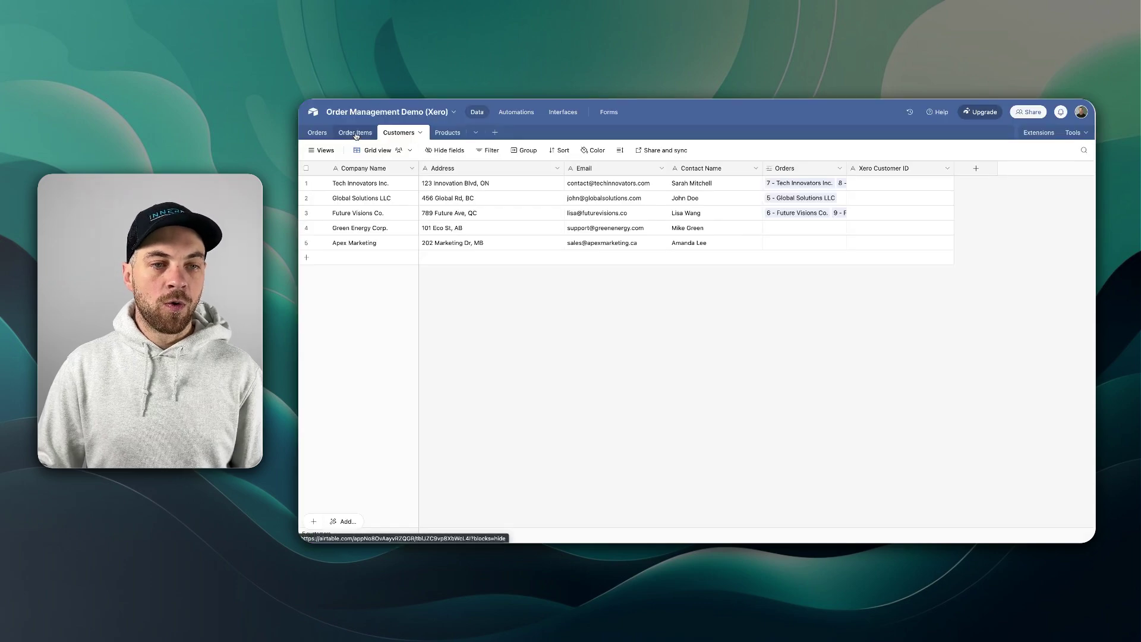
left_click(356, 134)
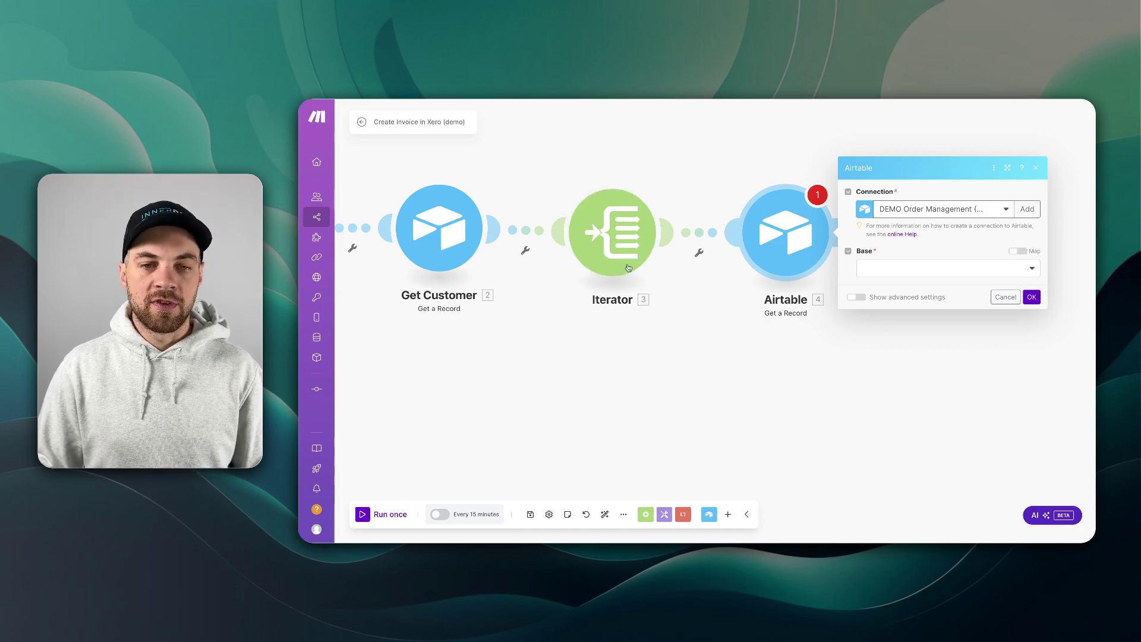
left_click_drag(730, 336, 684, 315)
left_click(862, 228)
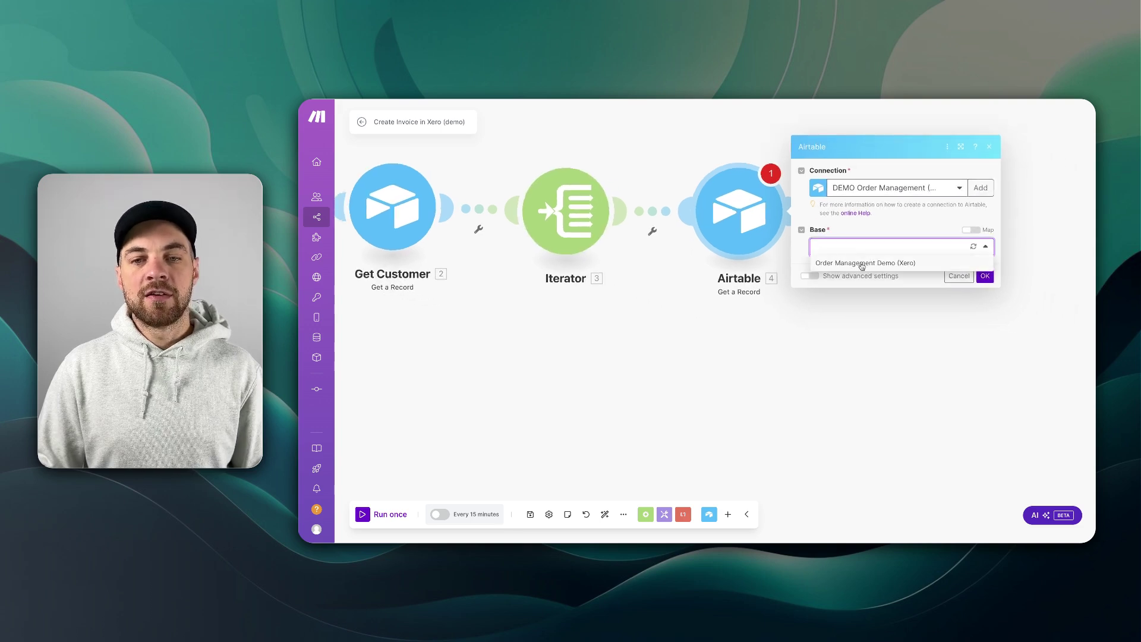
left_click(892, 267)
left_click(844, 267)
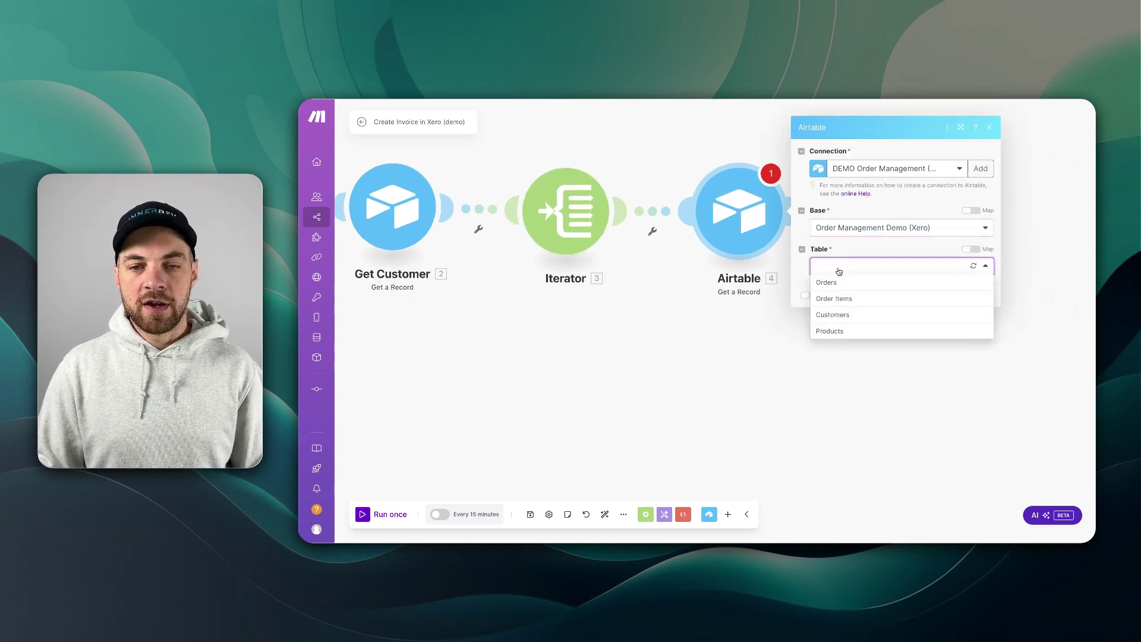
left_click(849, 301)
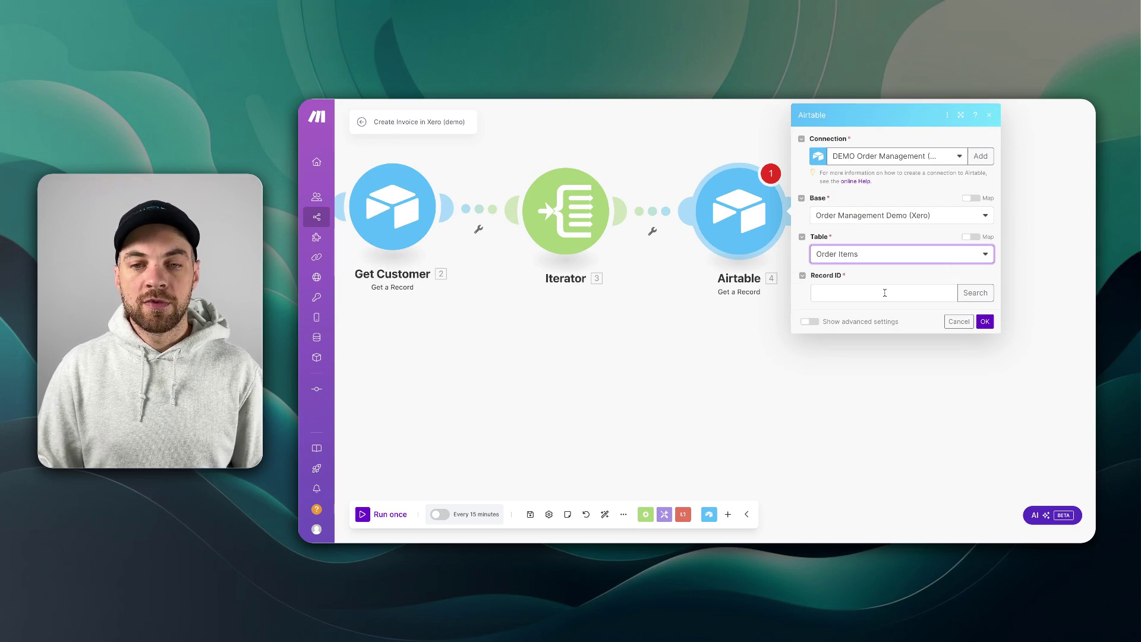
left_click(925, 291)
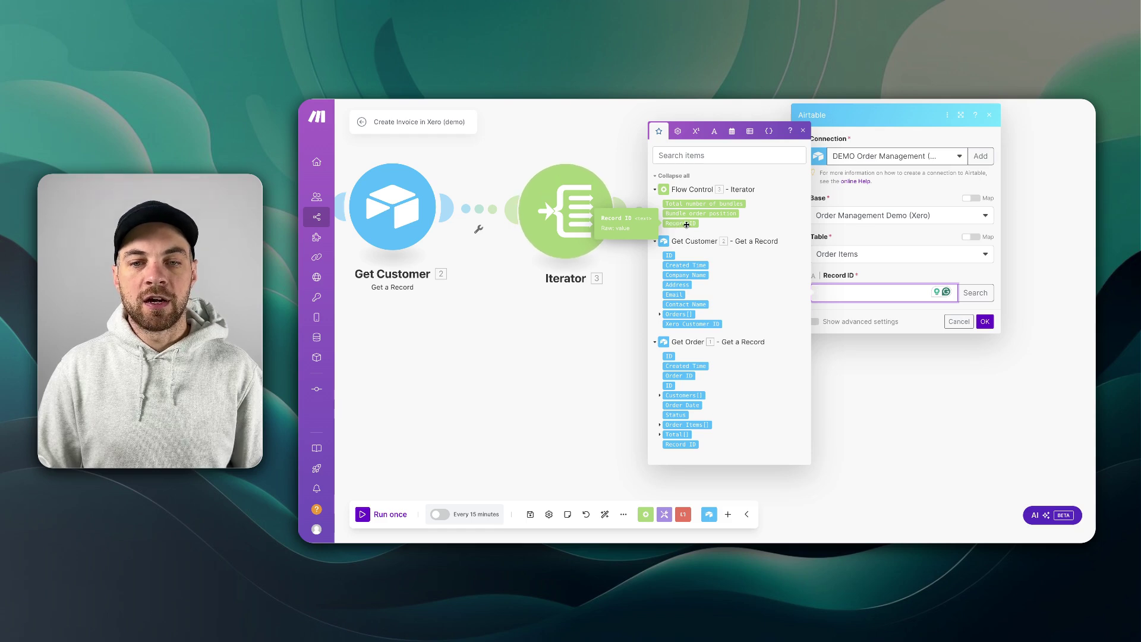
left_click(686, 225)
left_click(989, 327)
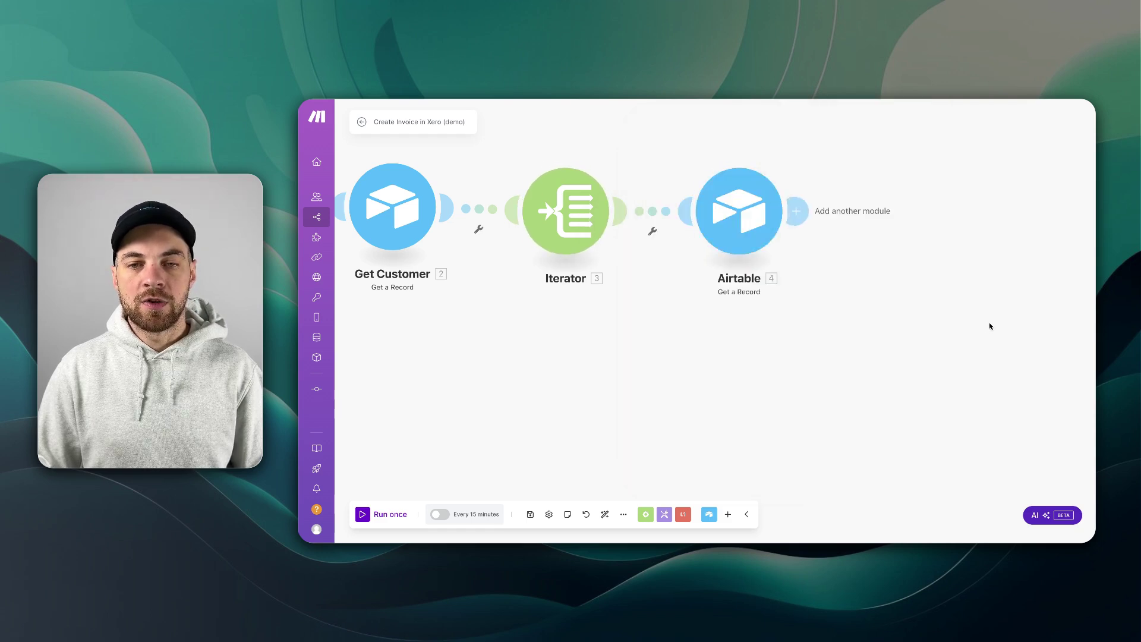
Rename the Airtable record module to 'Get Order Items'.
left_click(743, 270)
type("G")
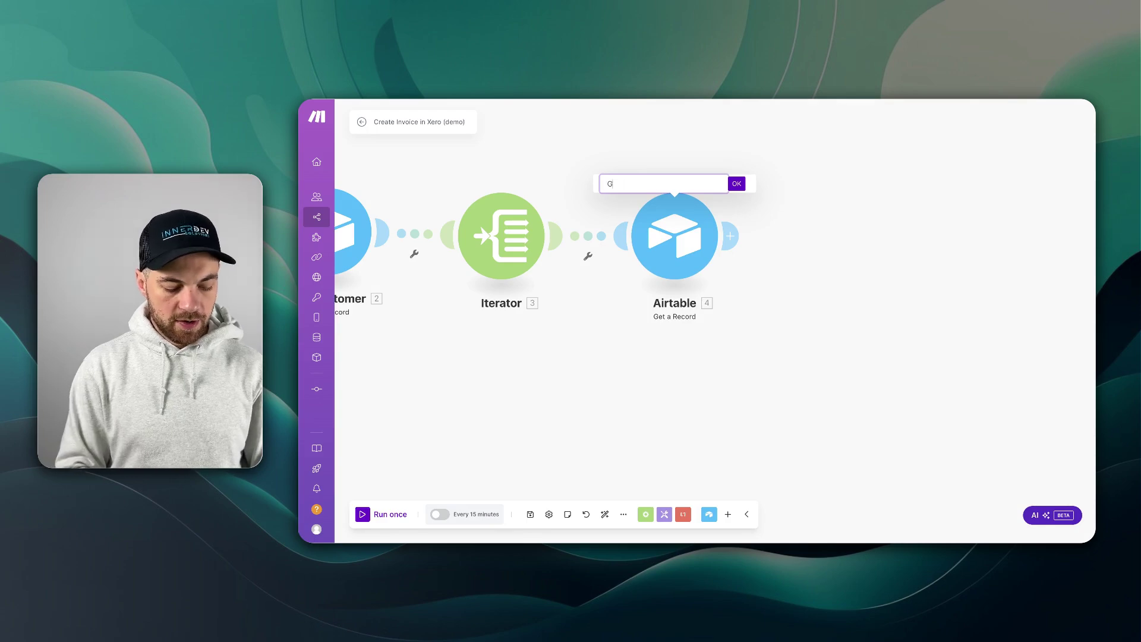
type("et Order It")
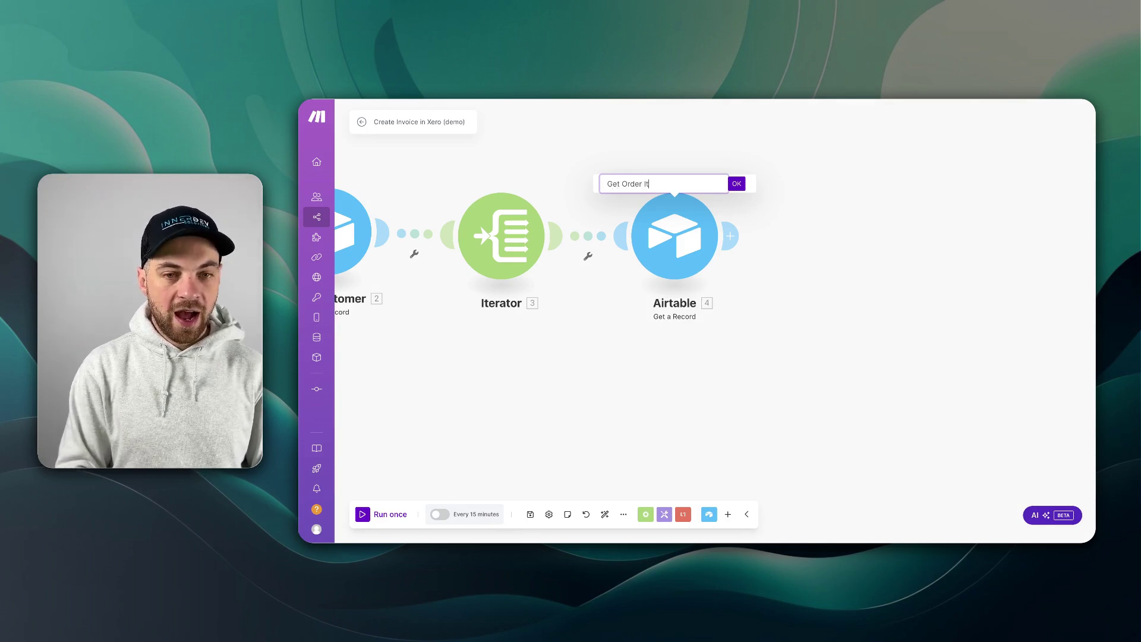
type("ems")
left_click(737, 184)
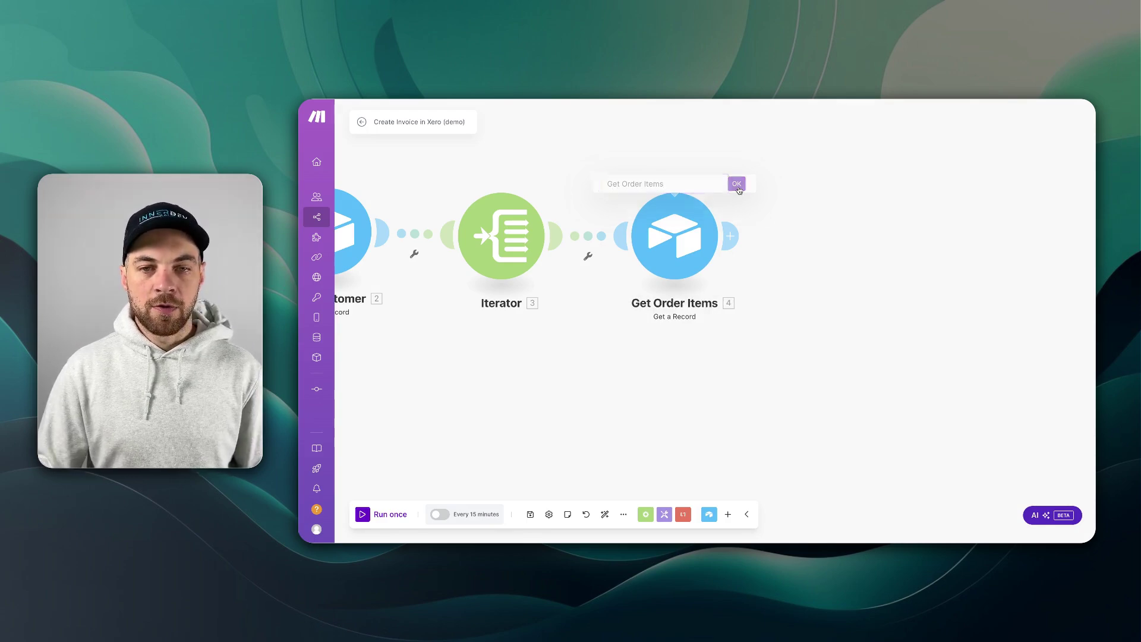
left_click(732, 236)
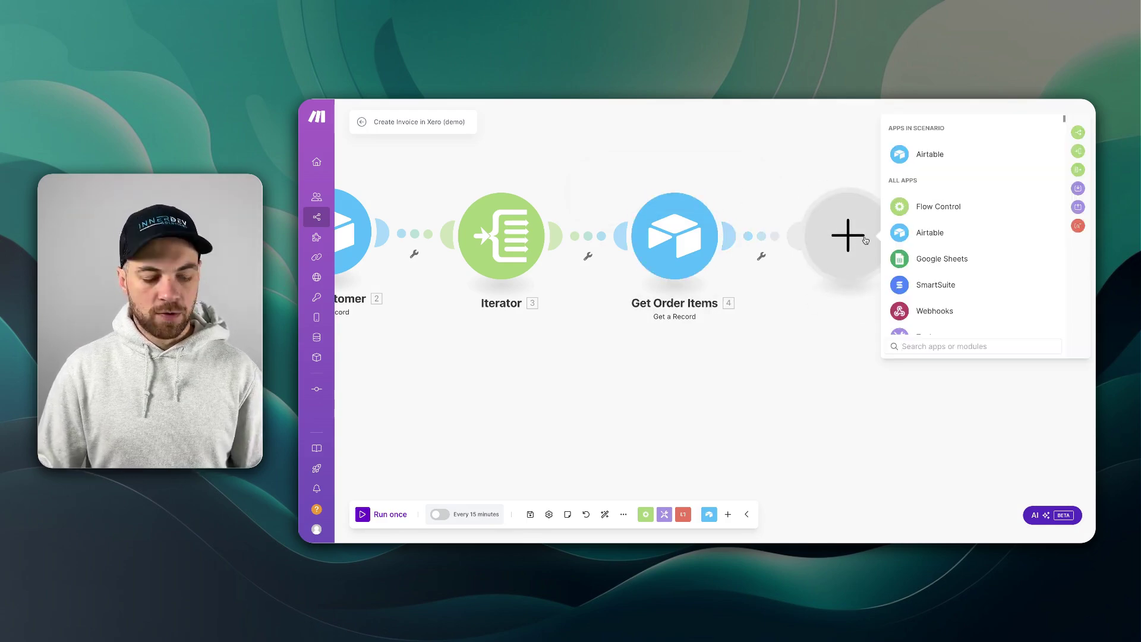
Add an Array aggregator with Iterator [3] as its source module.
type("array")
left_click(910, 224)
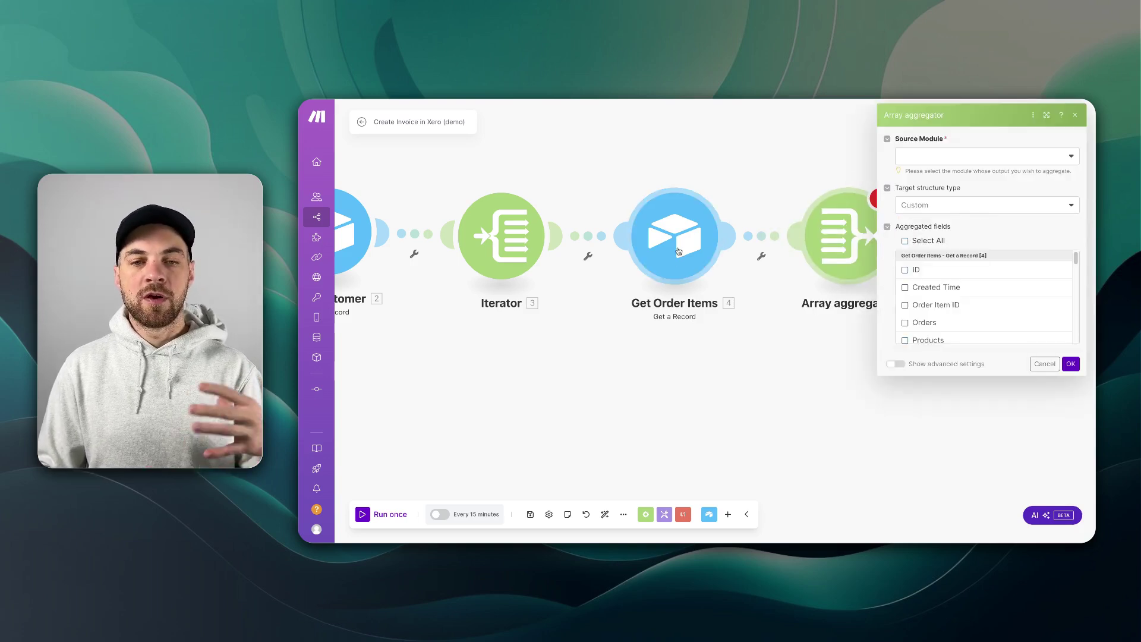
left_click(940, 158)
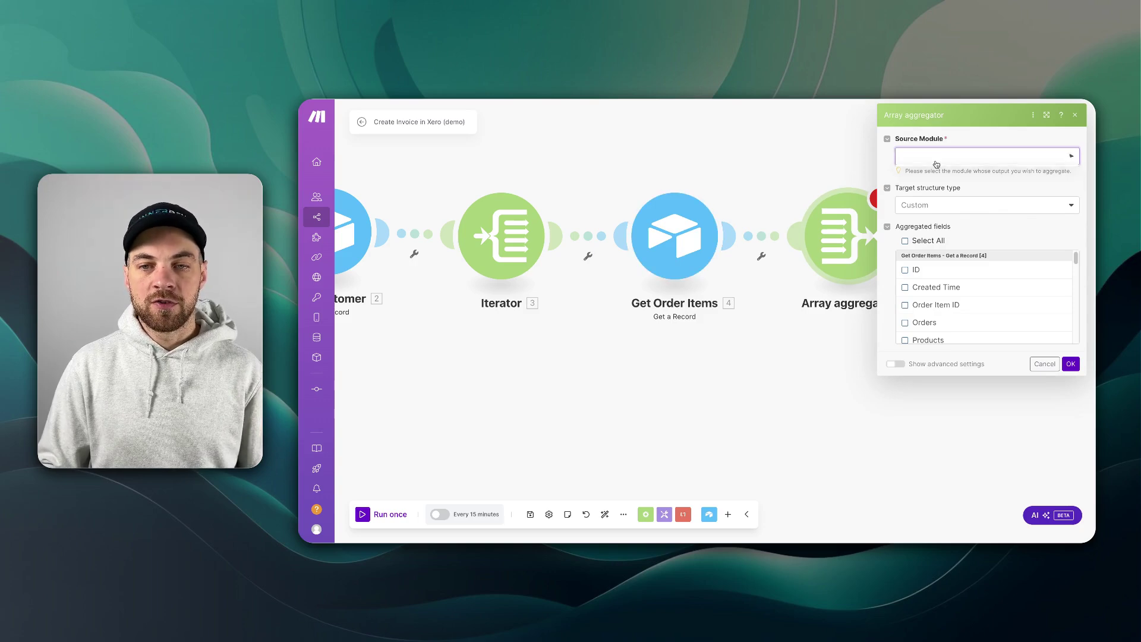
left_click(942, 188)
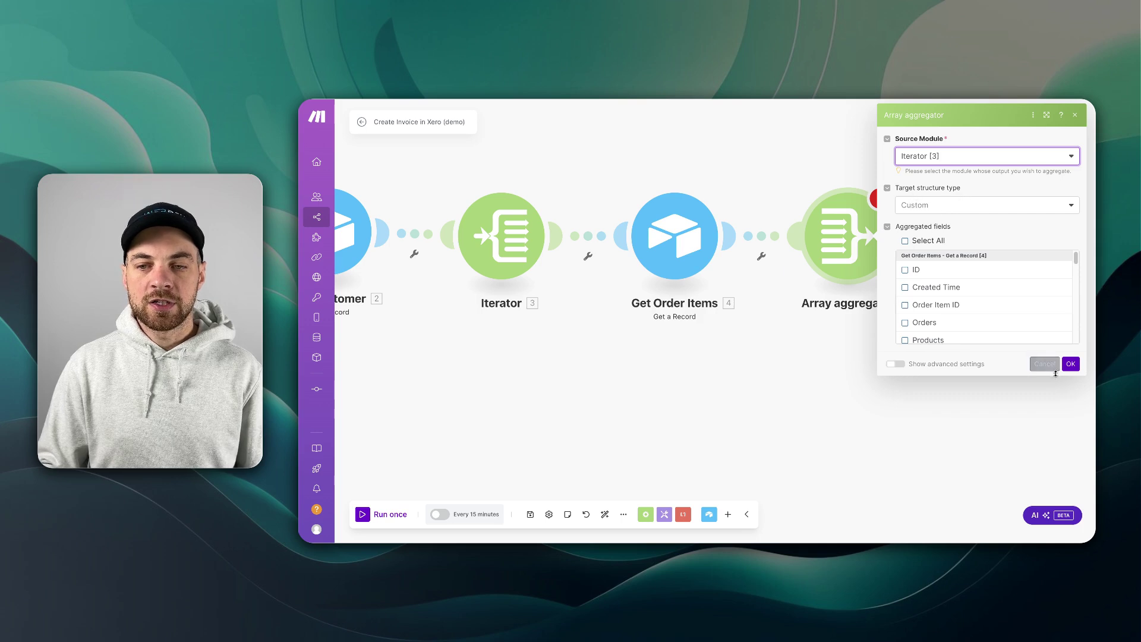
left_click(1071, 365)
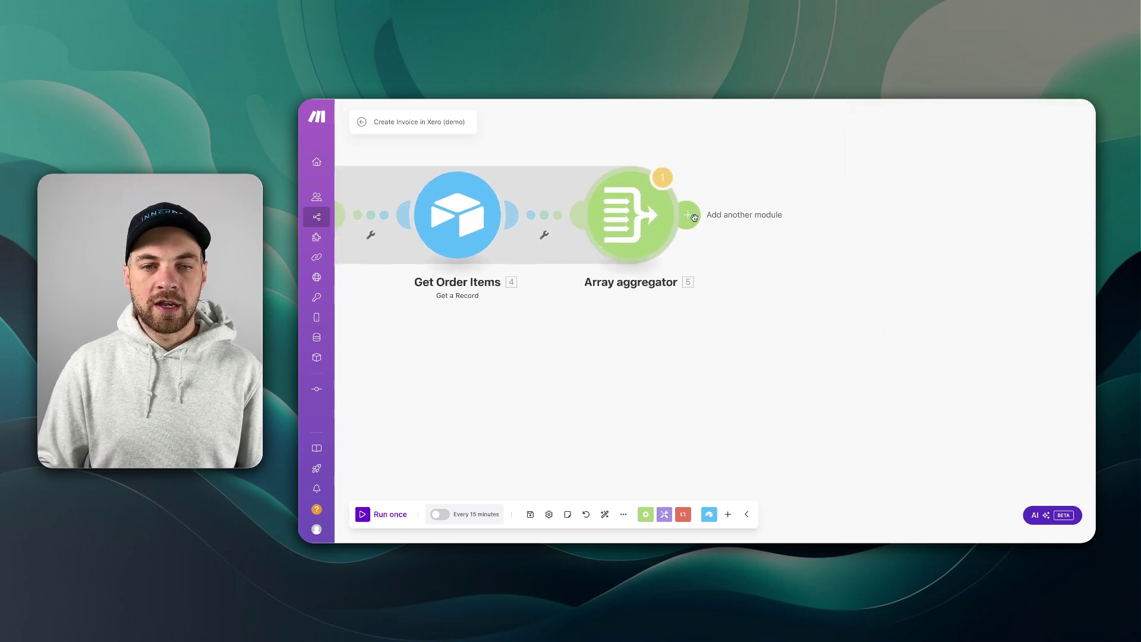
left_click(690, 214)
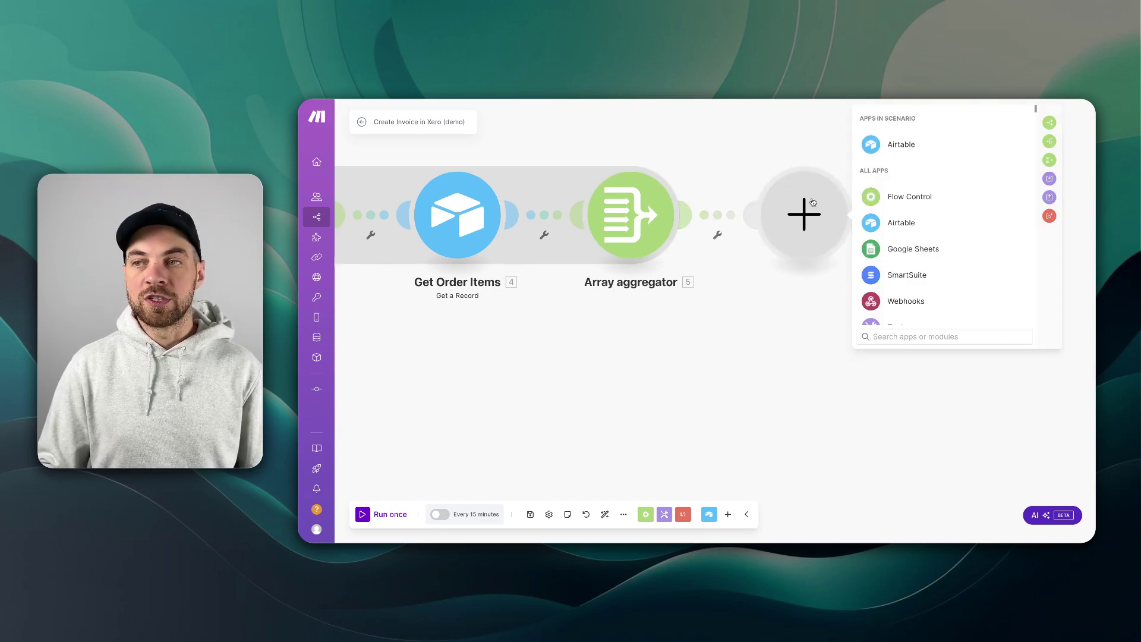
Add a Xero Create an Invoice module set to a sales invoice.
type("xero")
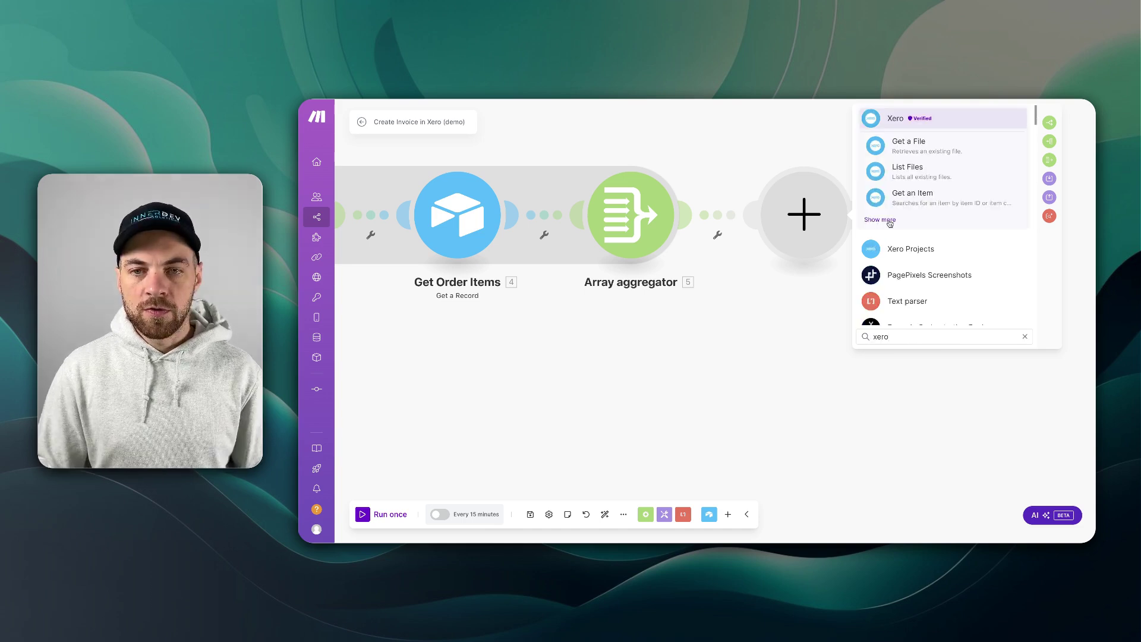
key("Return")
scroll(931, 253, "down", 1)
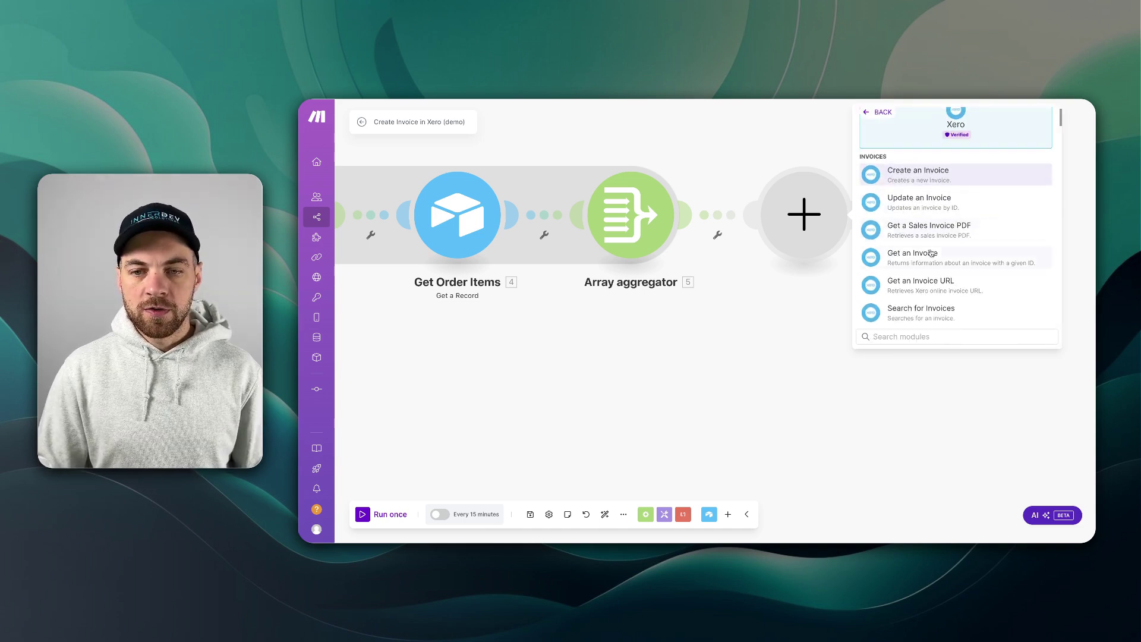
left_click(910, 161)
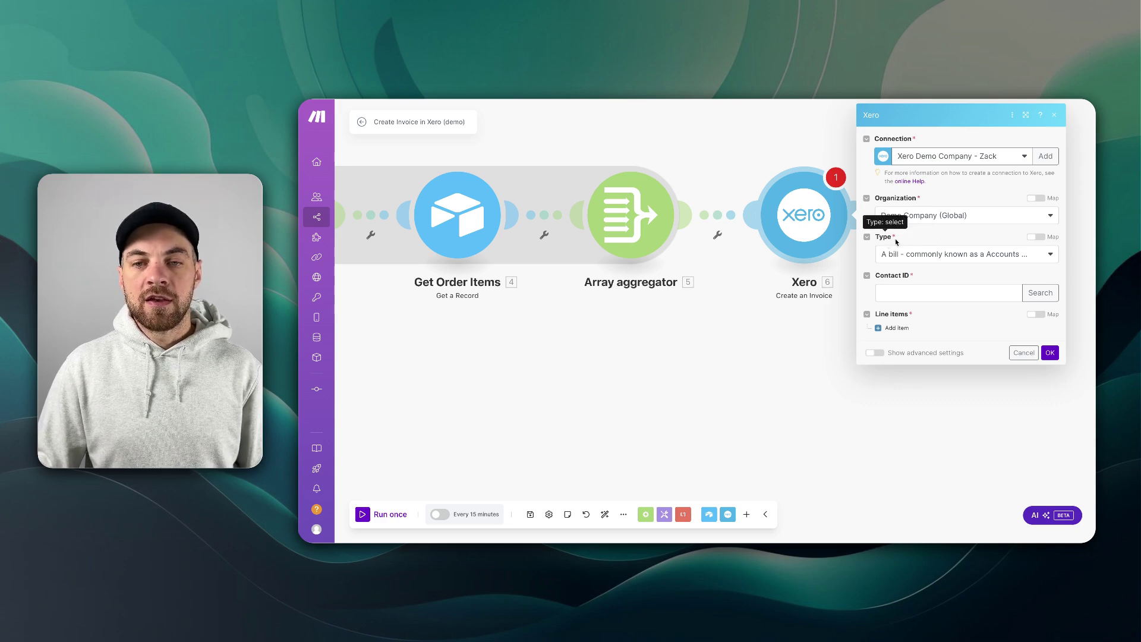
left_click(891, 259)
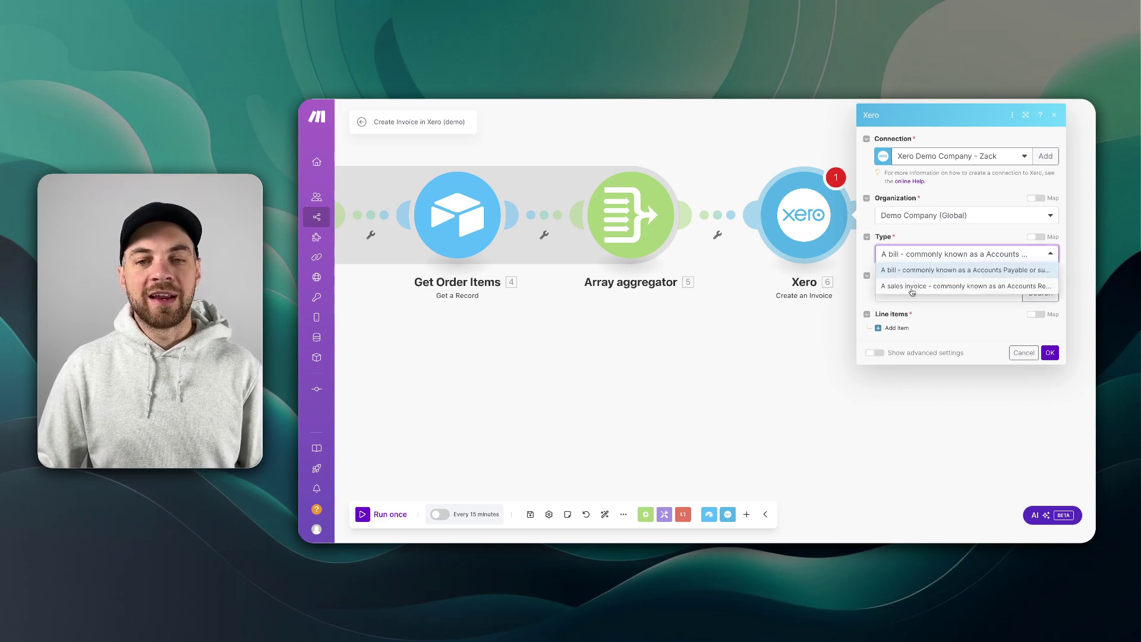
left_click(912, 288)
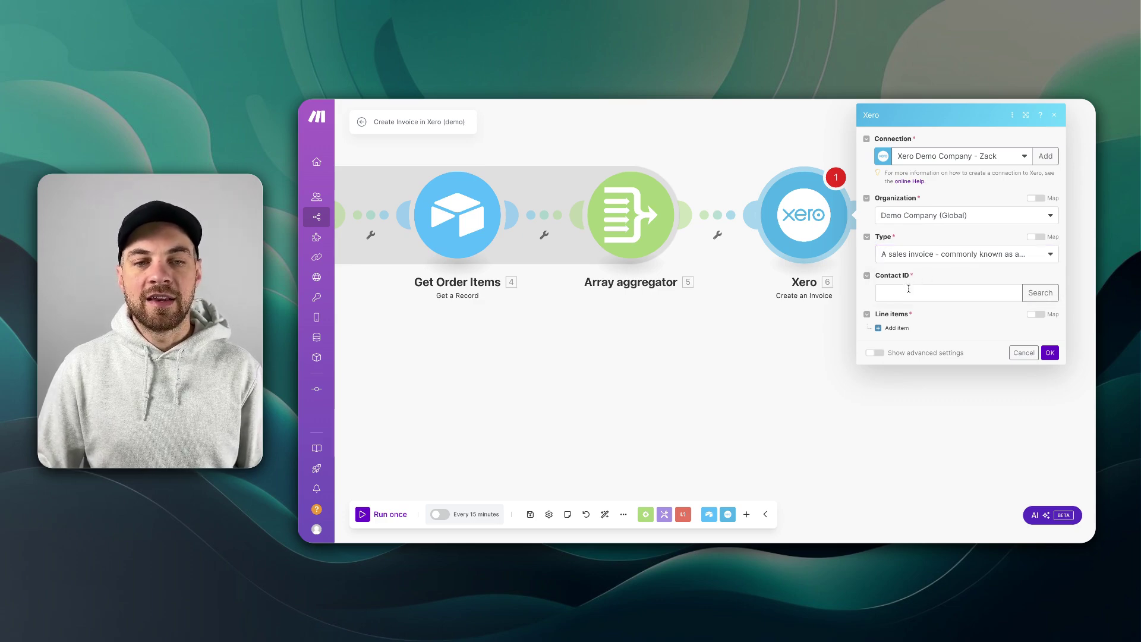
Map Xero Customer ID to Contact ID and the aggregated Array[] to Line items.
left_click_drag(510, 323, 820, 359)
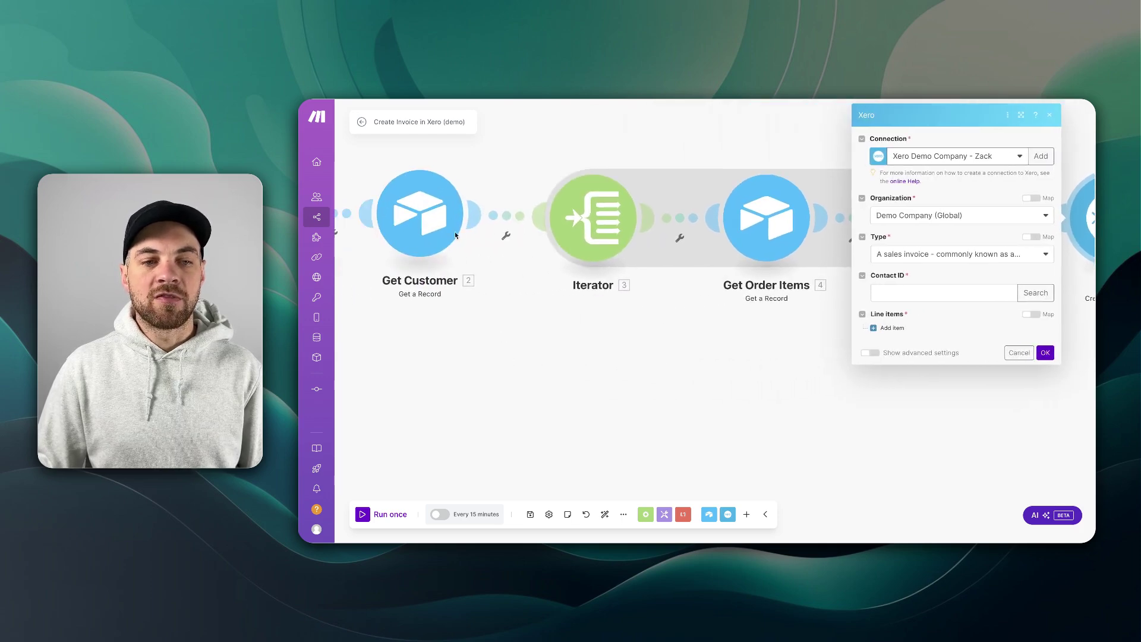
scroll(670, 336, "right", 3)
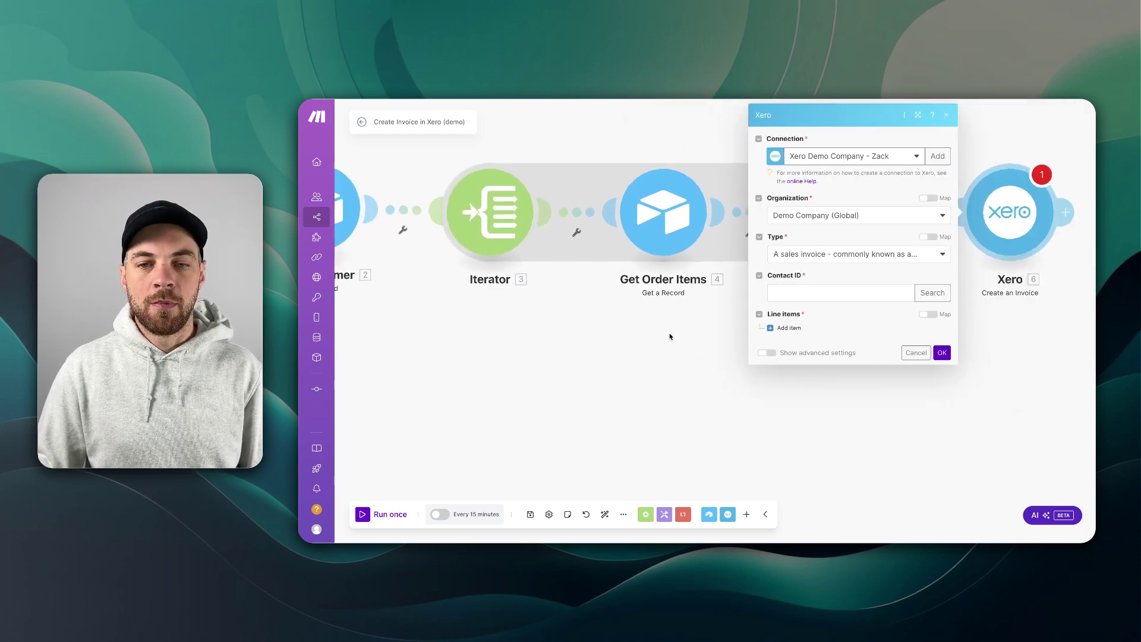
left_click(930, 294)
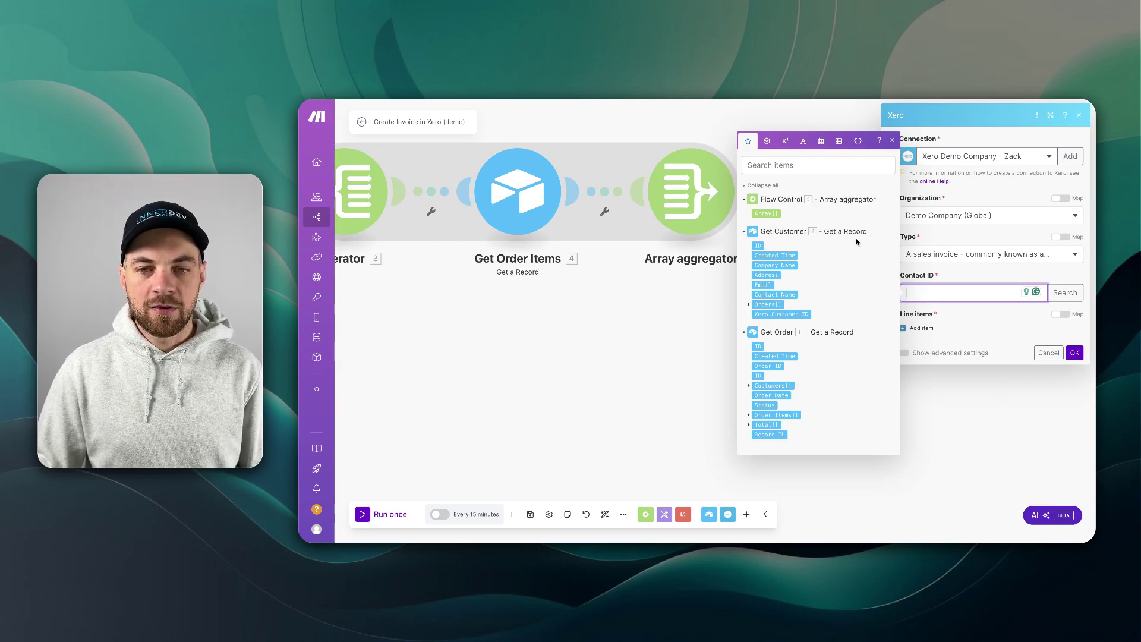
left_click(794, 315)
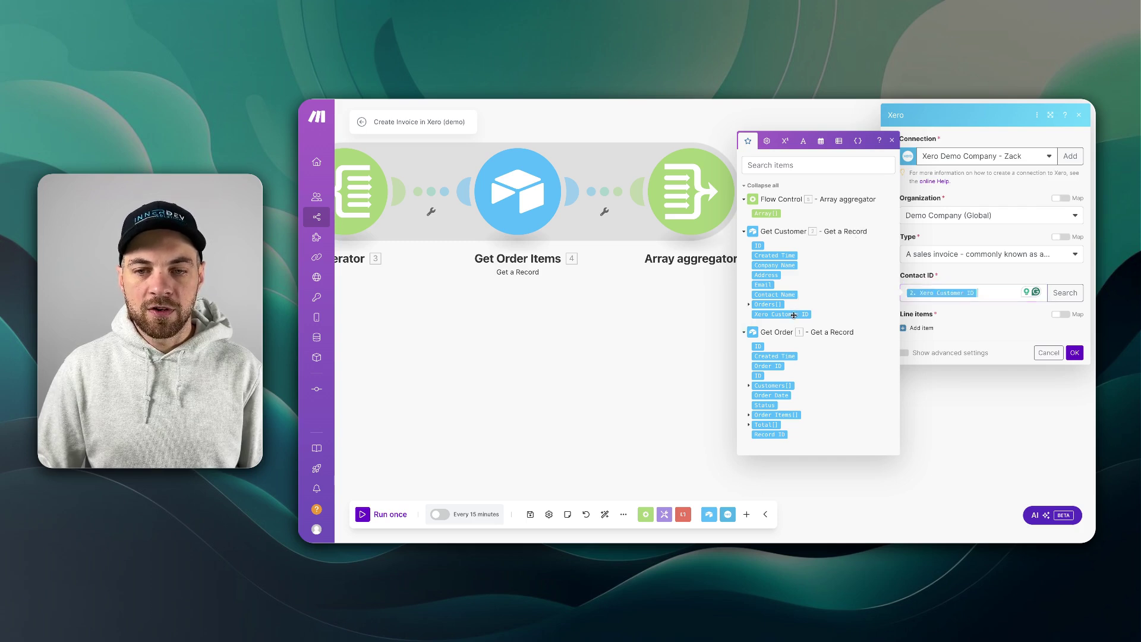
left_click(925, 314)
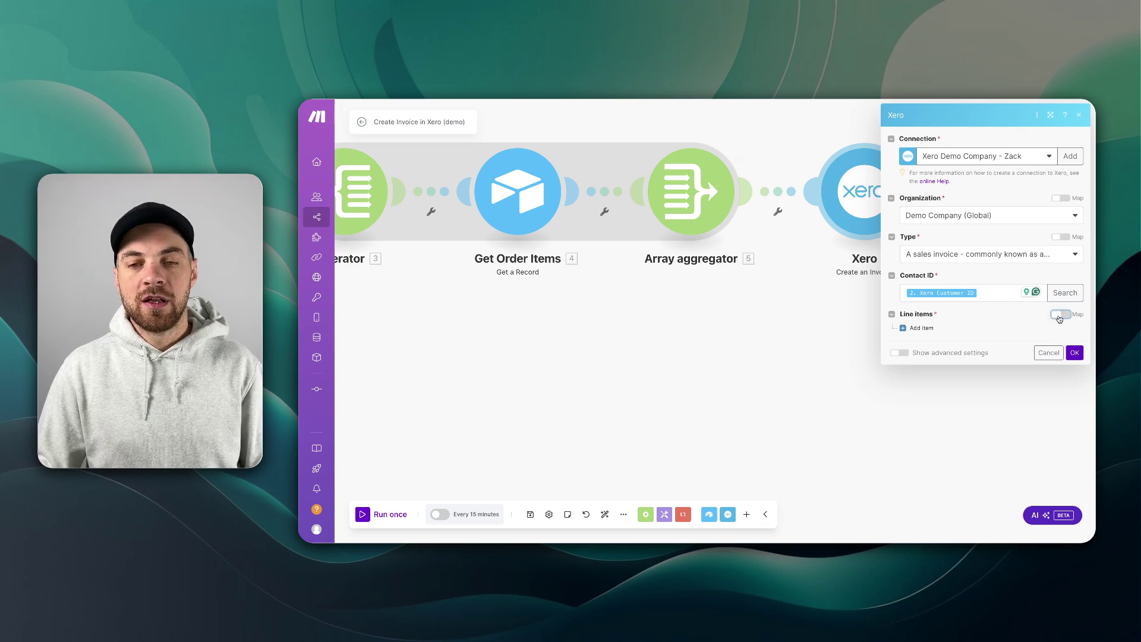
left_click(1060, 317)
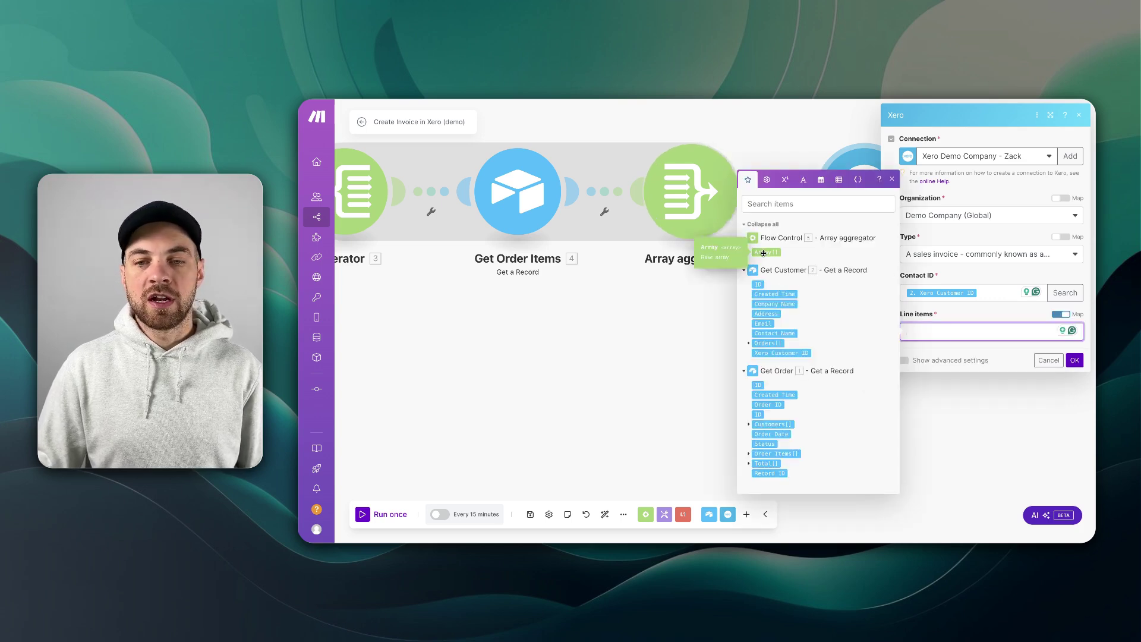
left_click(767, 252)
left_click(1075, 367)
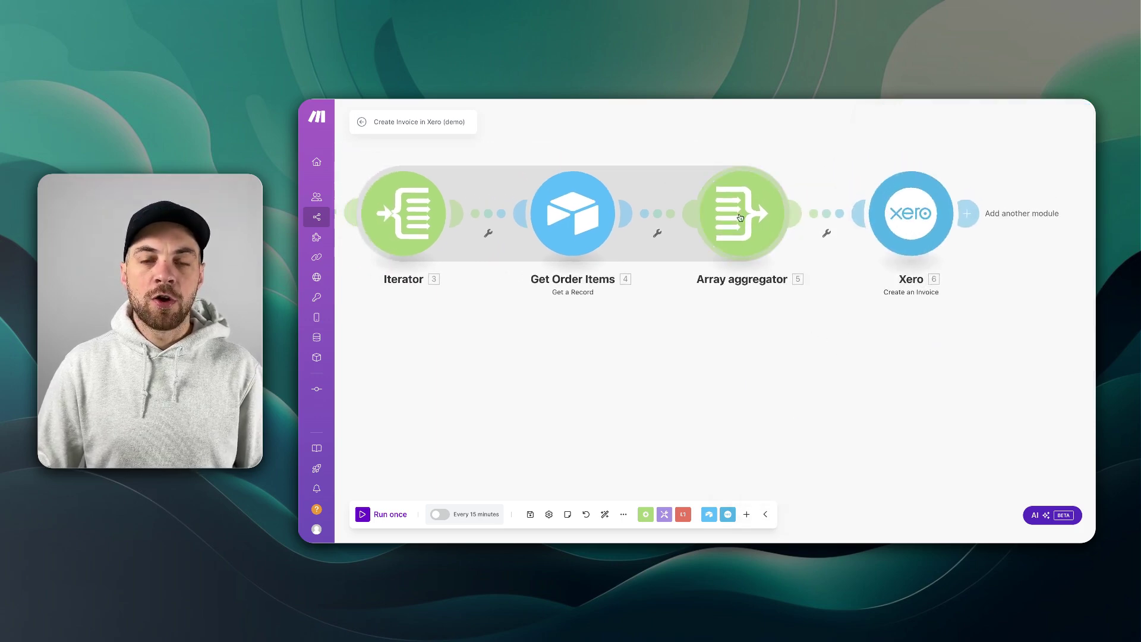
Set the Array aggregator's target structure type to Xero Line items.
left_click(740, 217)
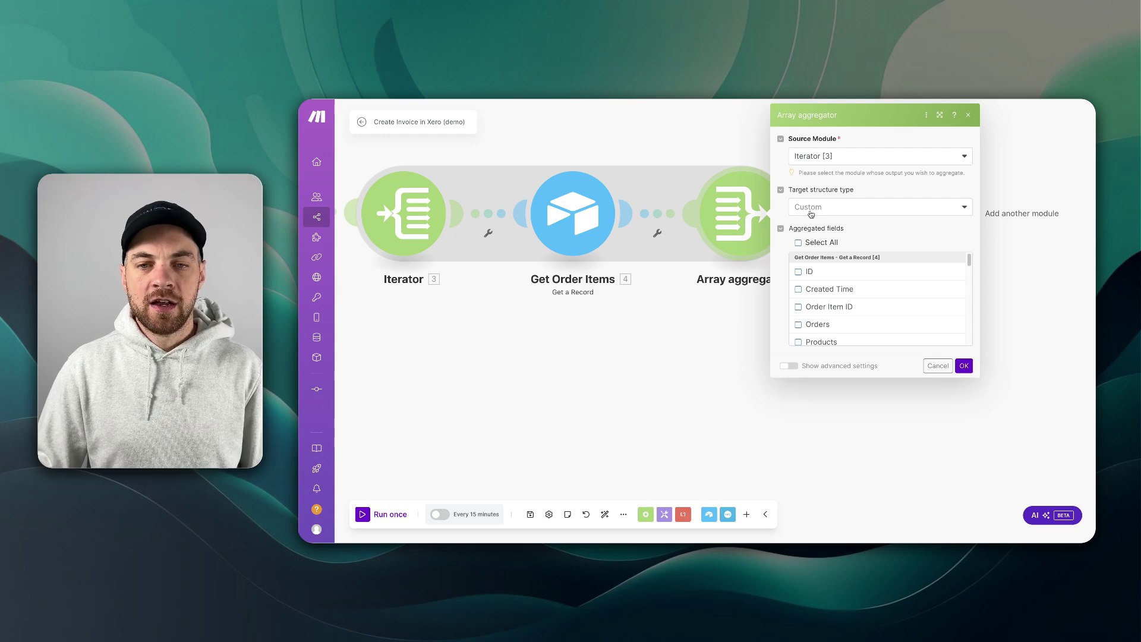
left_click(810, 212)
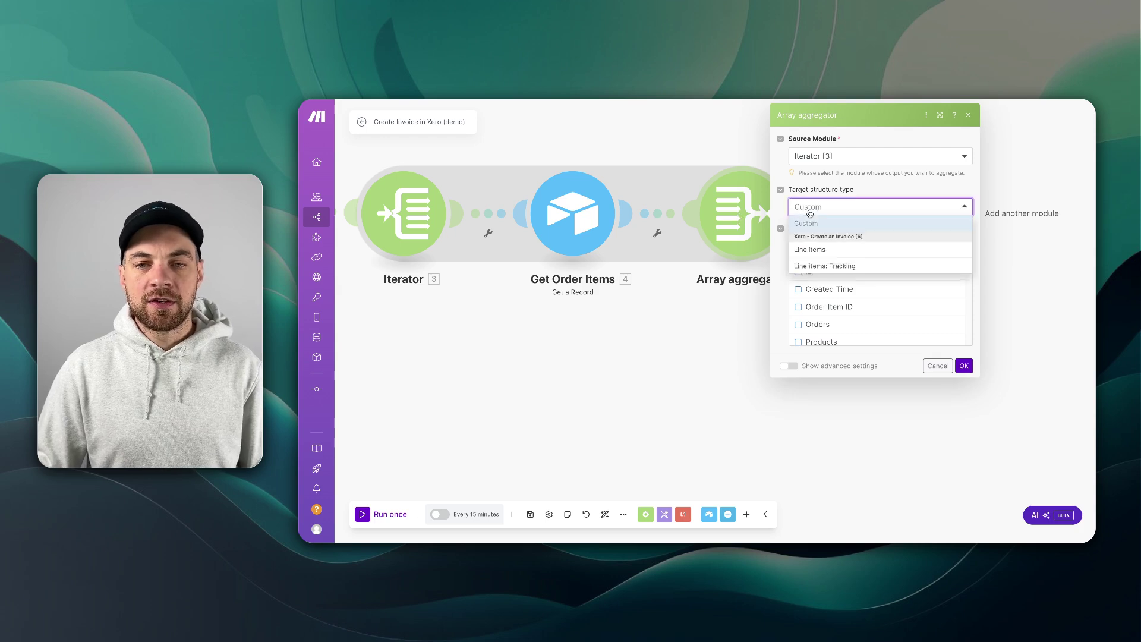
left_click(816, 250)
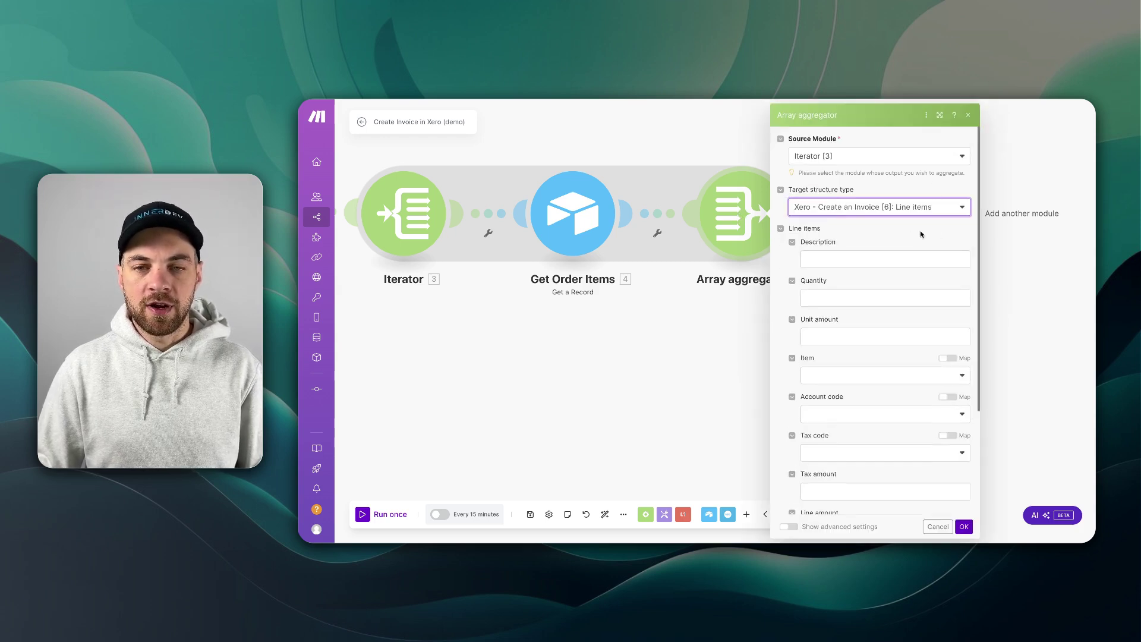
scroll(879, 226, "down", 1)
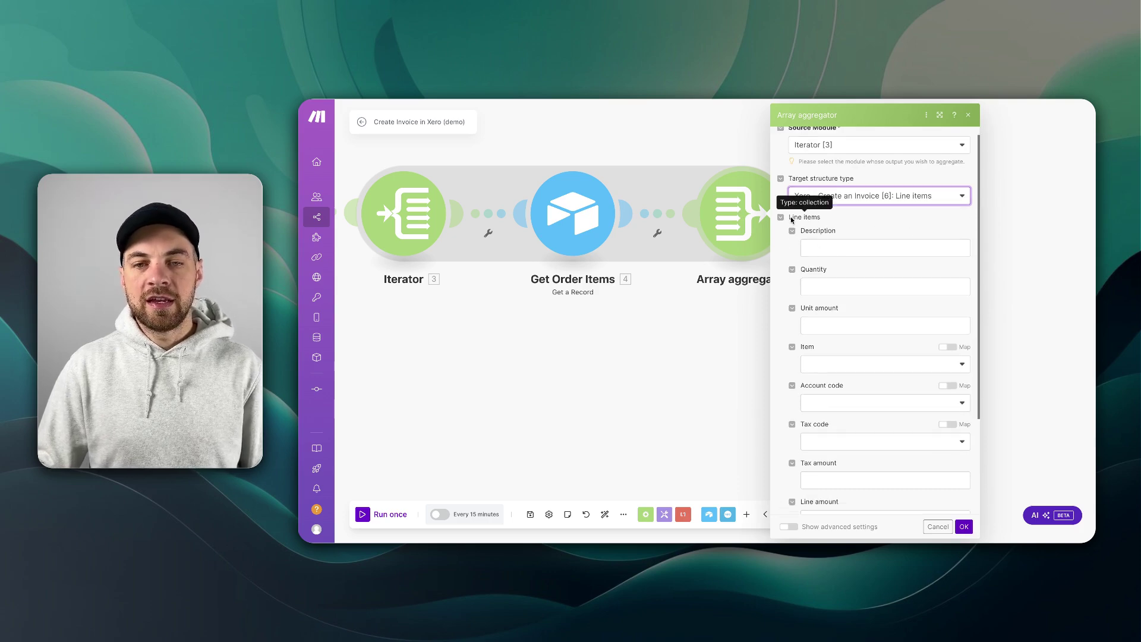
scroll(811, 226, "down", 1)
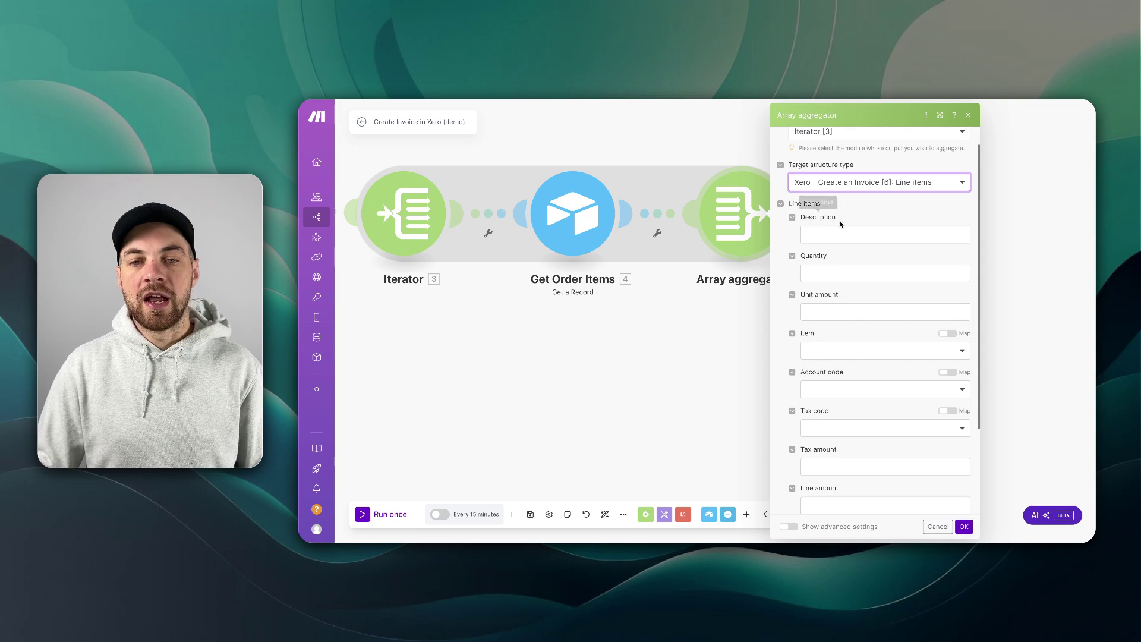
scroll(817, 231, "down", 1)
Map Product Name to Description, Quantity to Quantity, and Item Price to Unit amount.
left_click(819, 232)
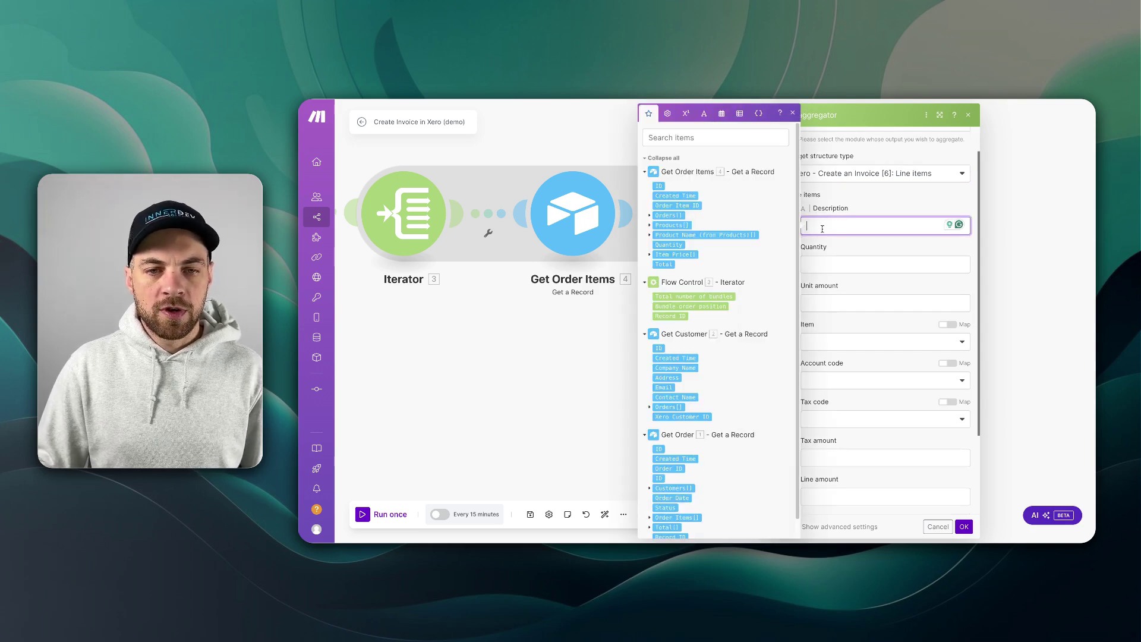
left_click(649, 238)
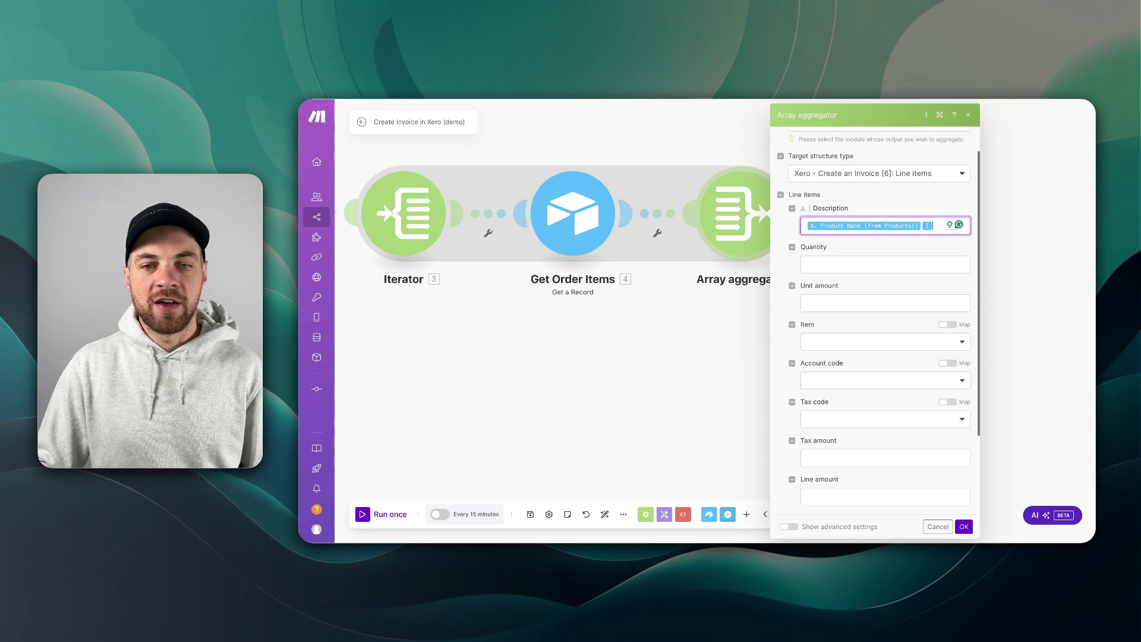
left_click(880, 265)
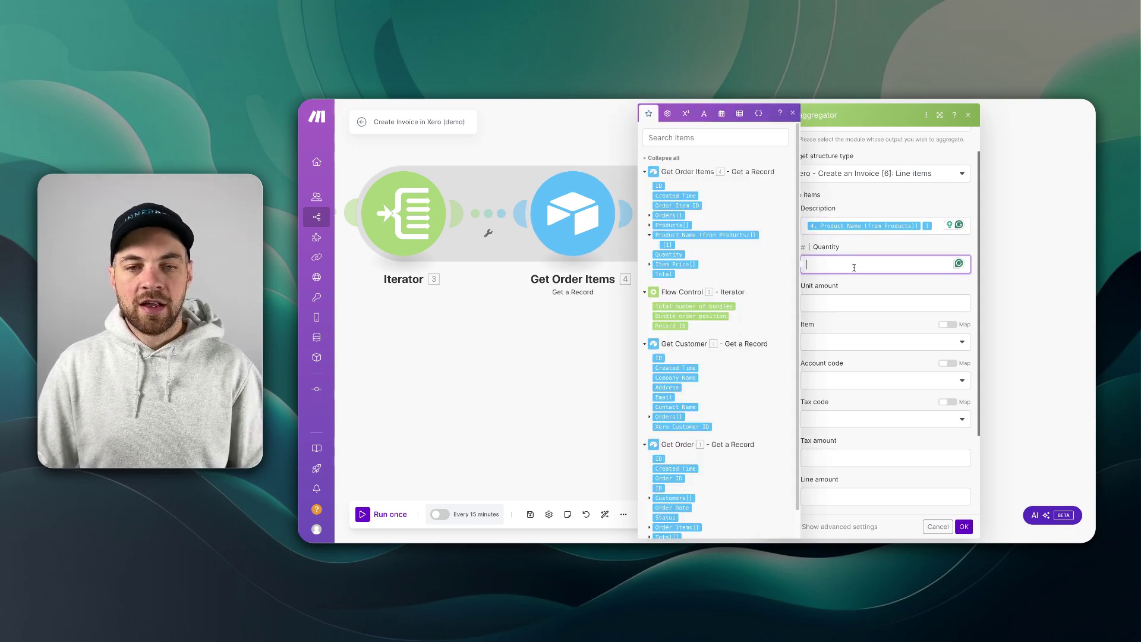
left_click(669, 254)
key("Tab")
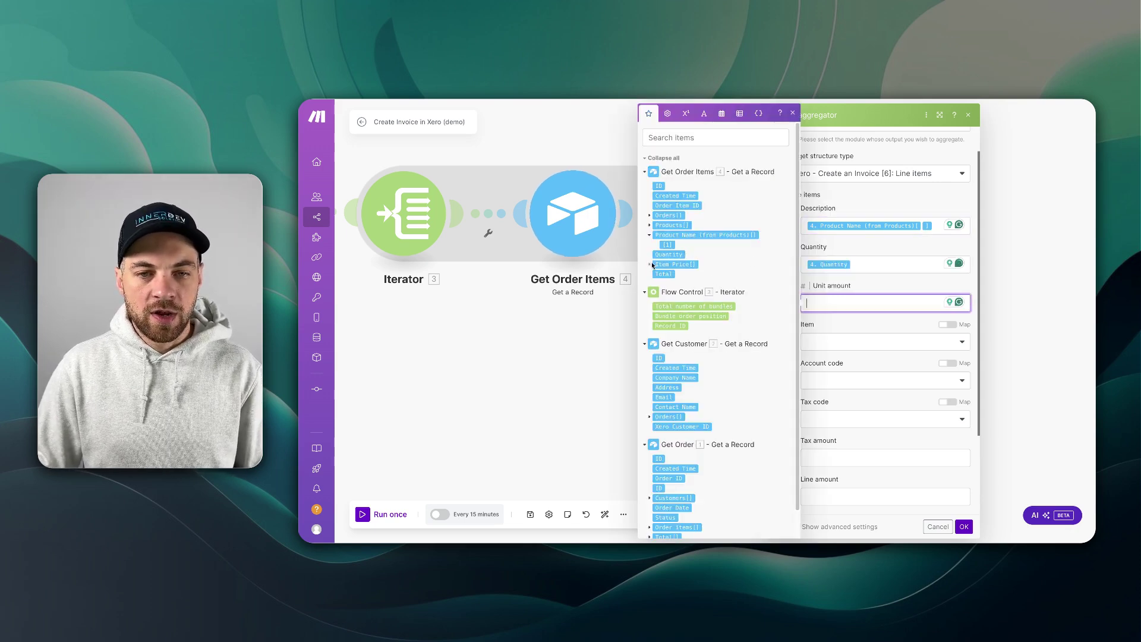
left_click(650, 264)
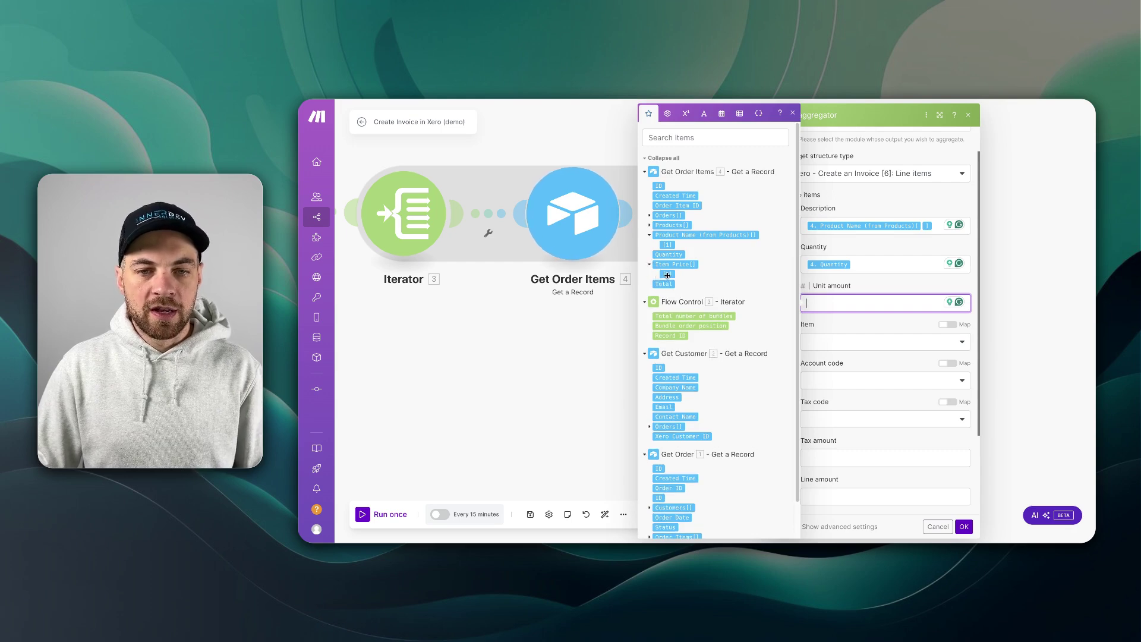
left_click(666, 274)
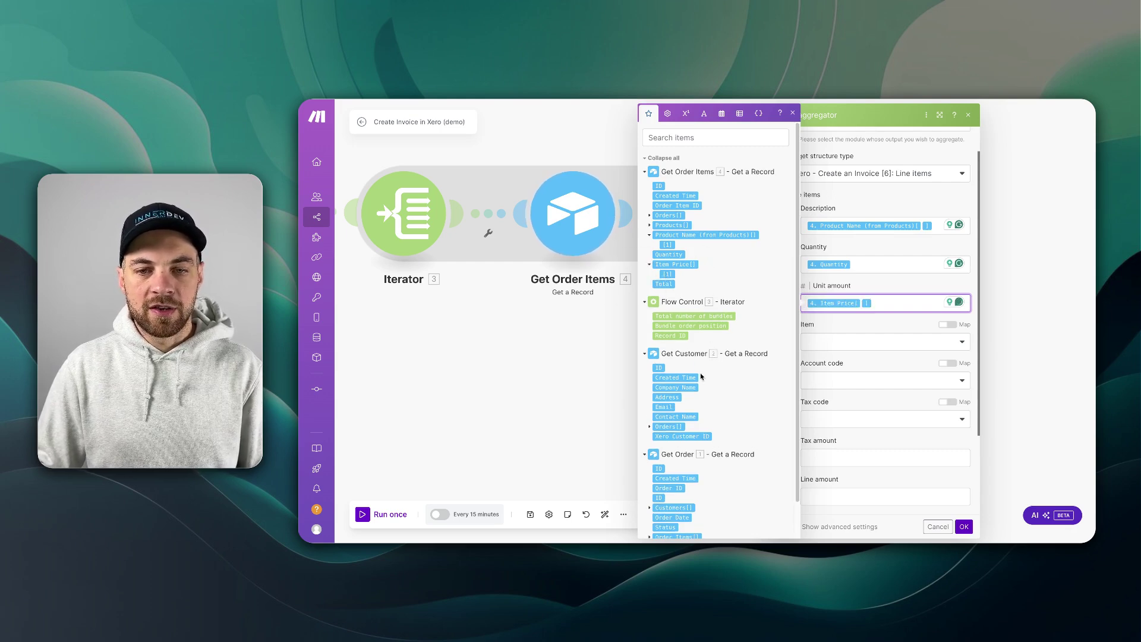
left_click(886, 357)
scroll(897, 338, "down", 3)
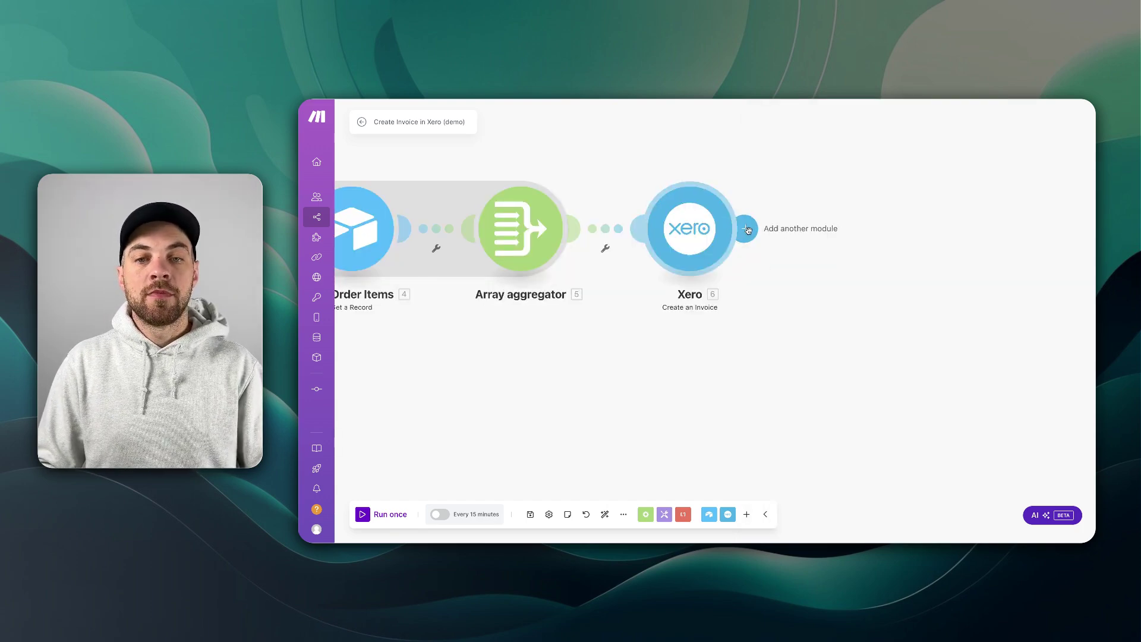
Add an Airtable Update a Record module after the Xero invoice.
left_click(747, 229)
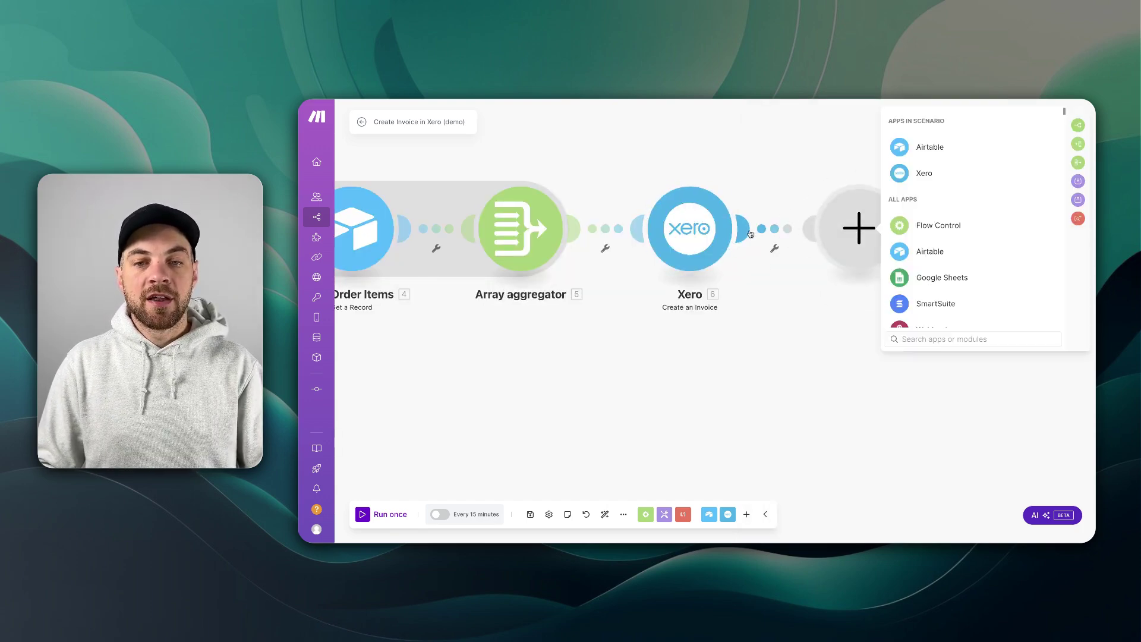
left_click(919, 150)
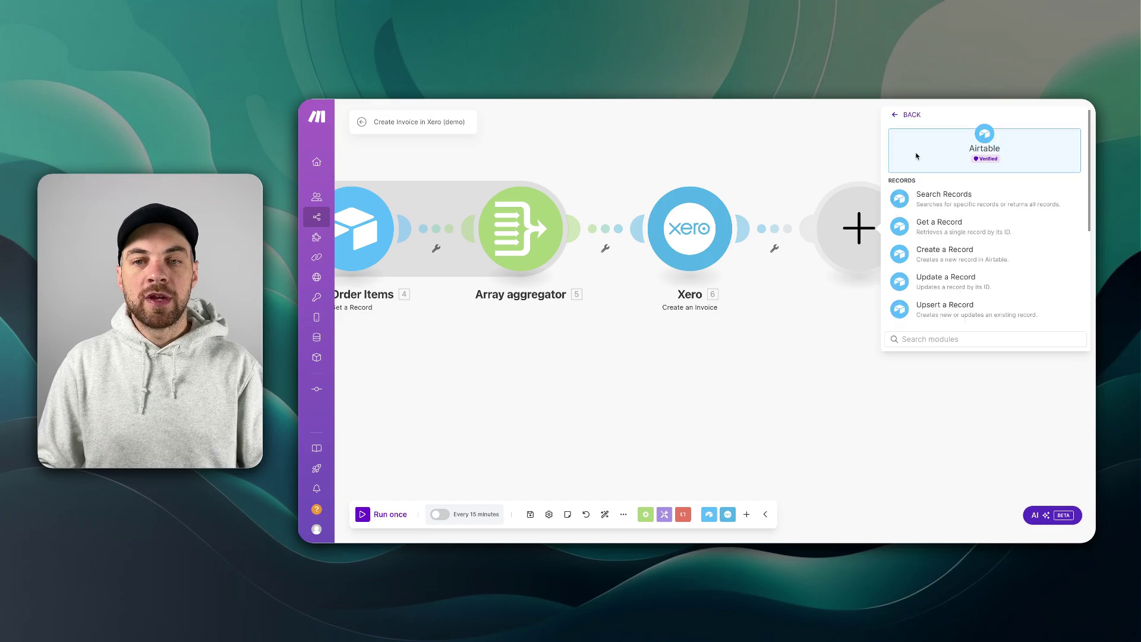
left_click(948, 281)
Connect the DEMO Order Management Airtable account, grant access, and target the Orders table.
left_click(960, 230)
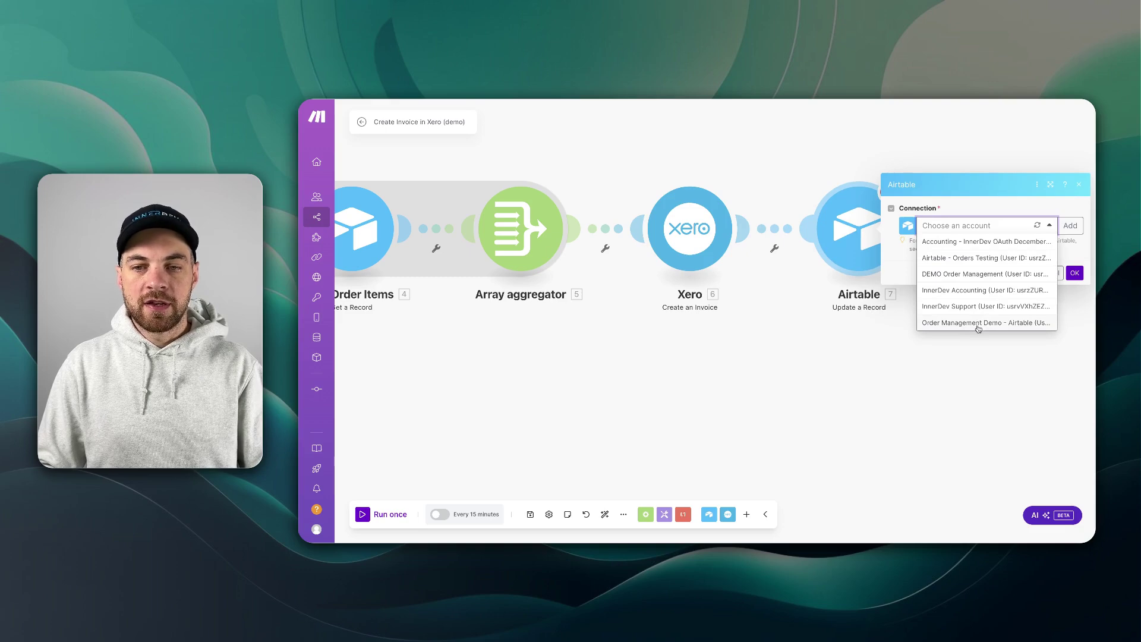
left_click(963, 278)
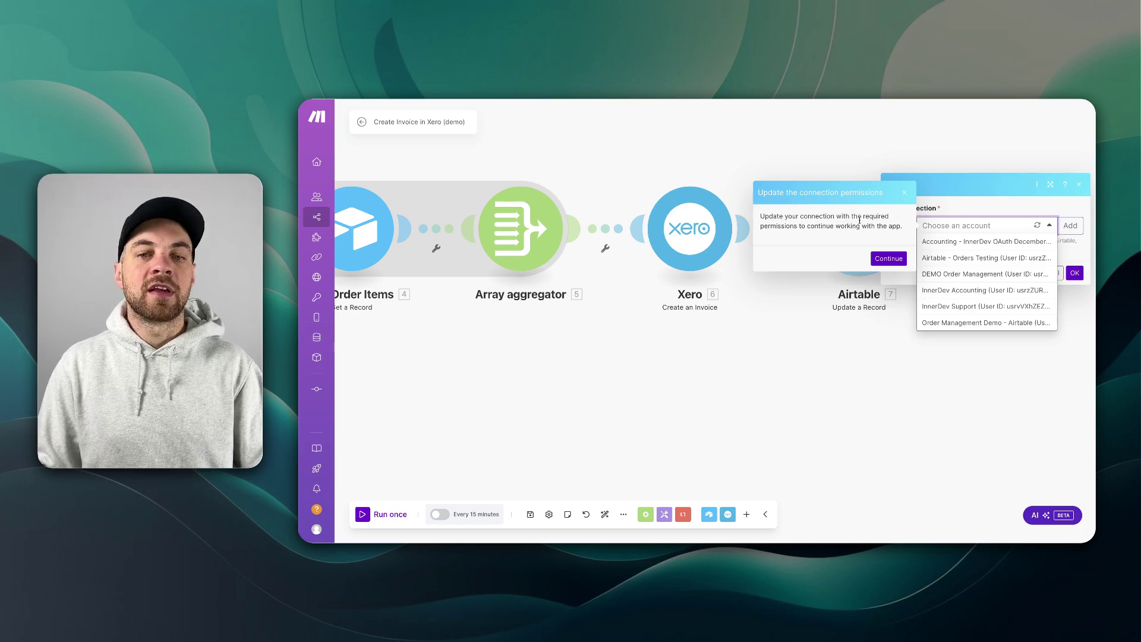
left_click(889, 259)
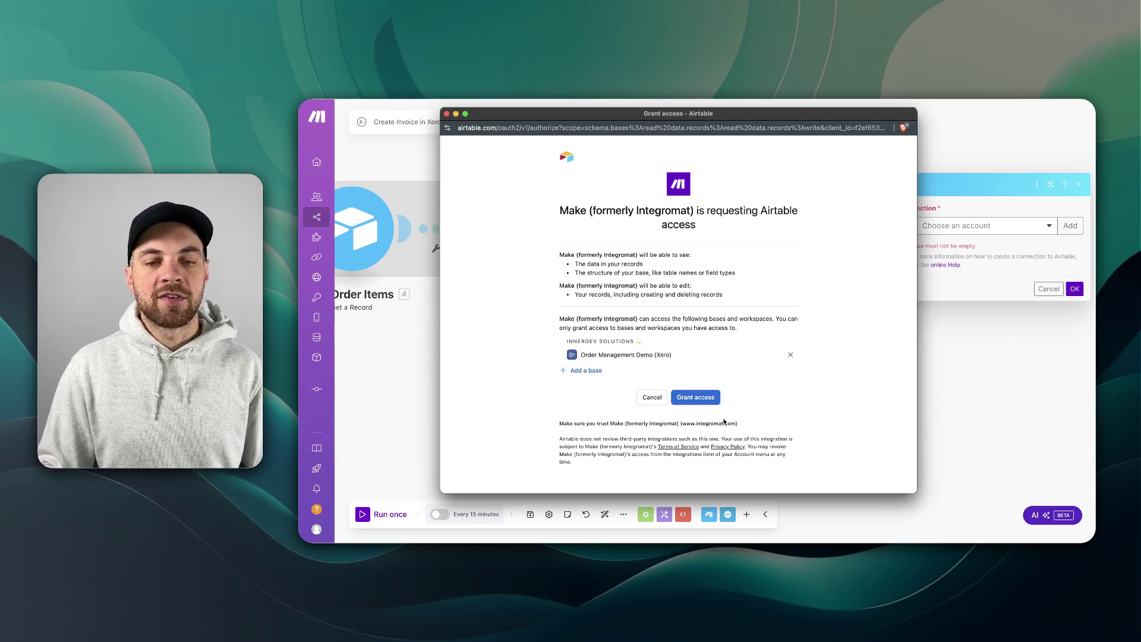
left_click(704, 399)
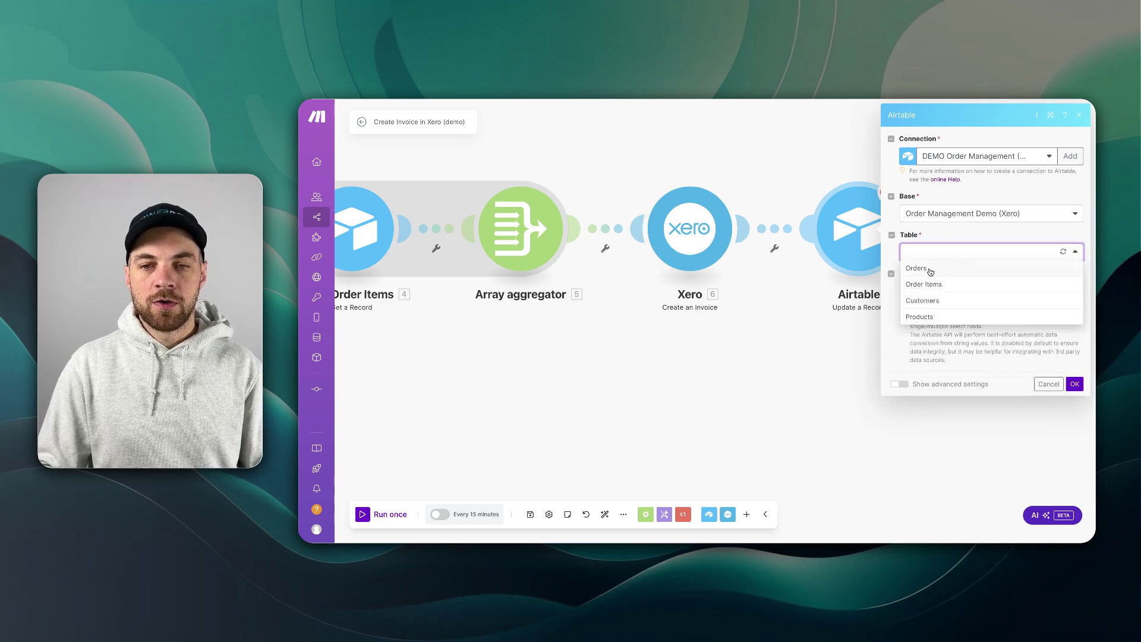
left_click(931, 271)
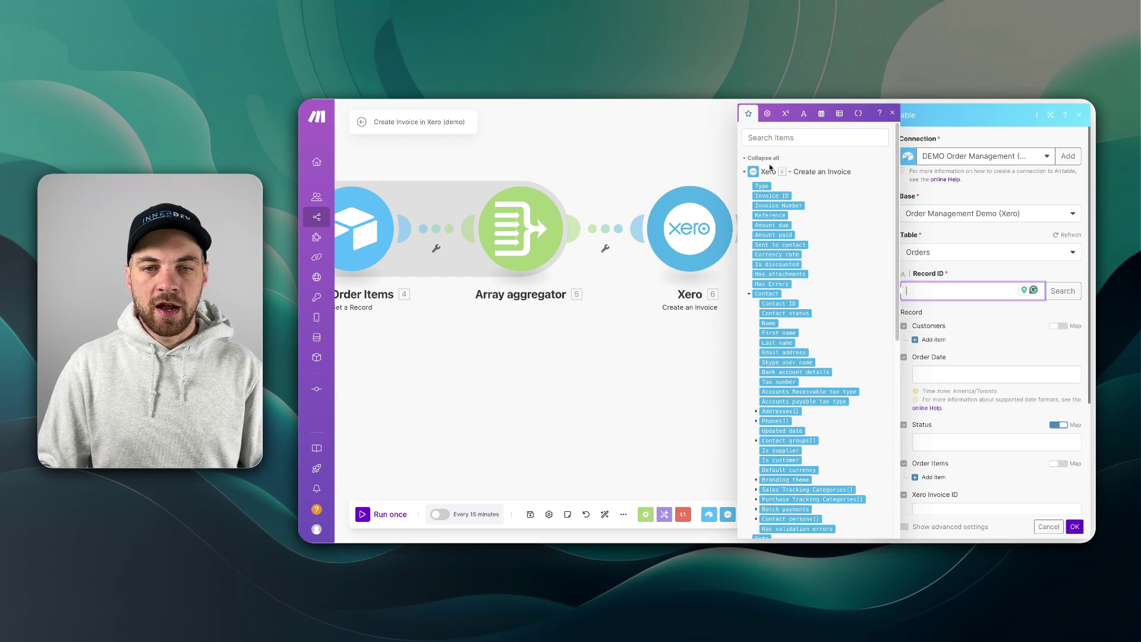
Map Get Order's Record ID as the record to update and expand the Xero invoice outputs.
left_click(764, 158)
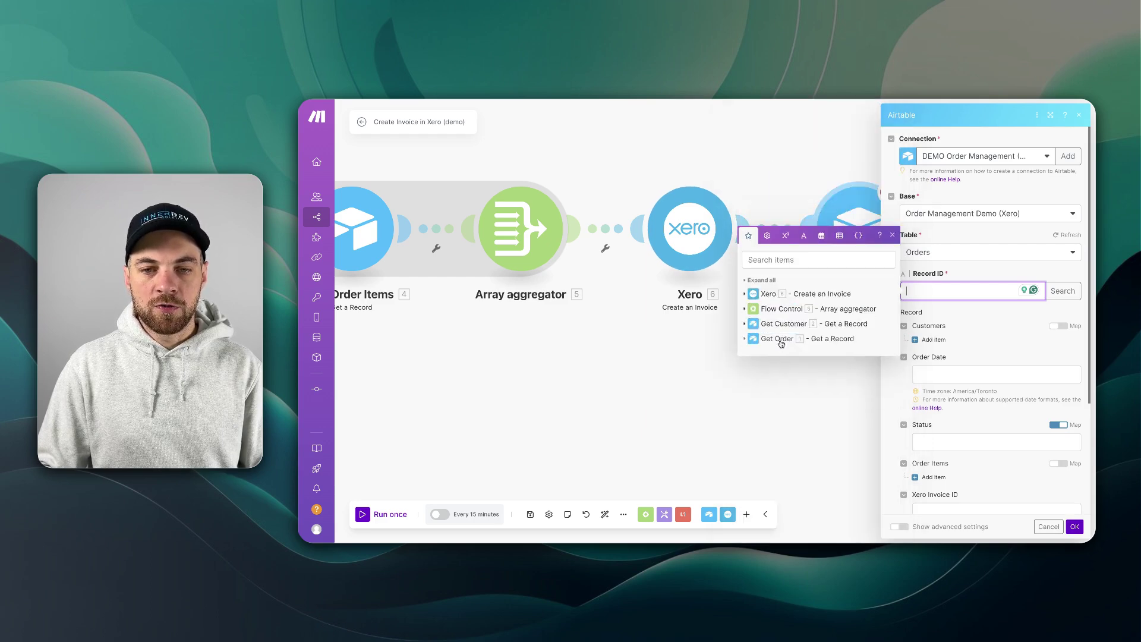
left_click(780, 341)
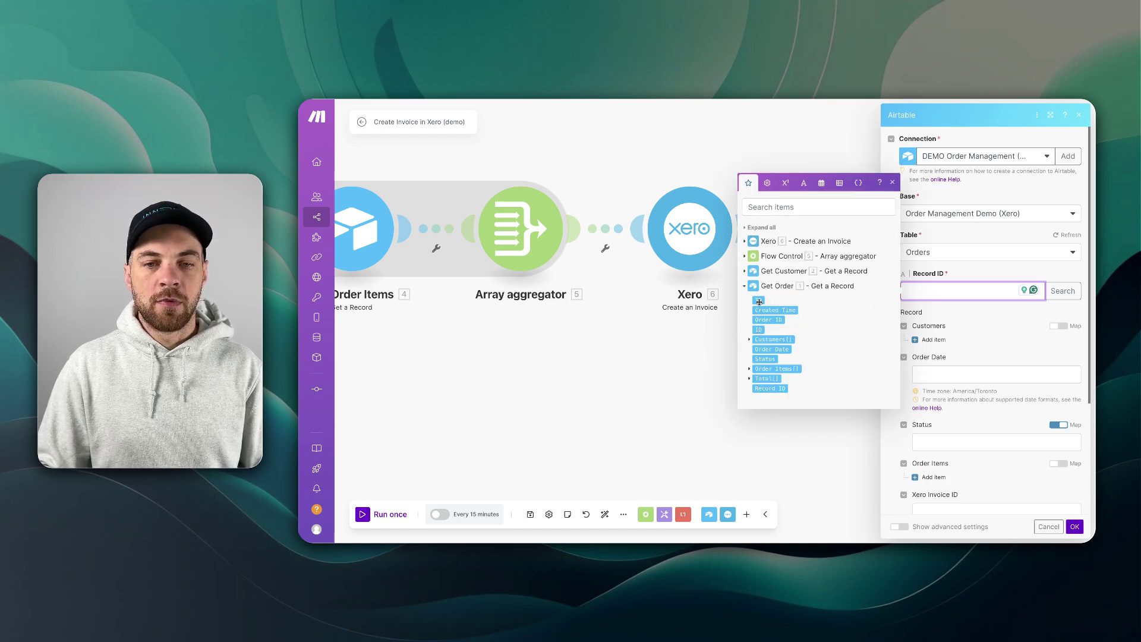
left_click(759, 302)
scroll(958, 297, "down", 3)
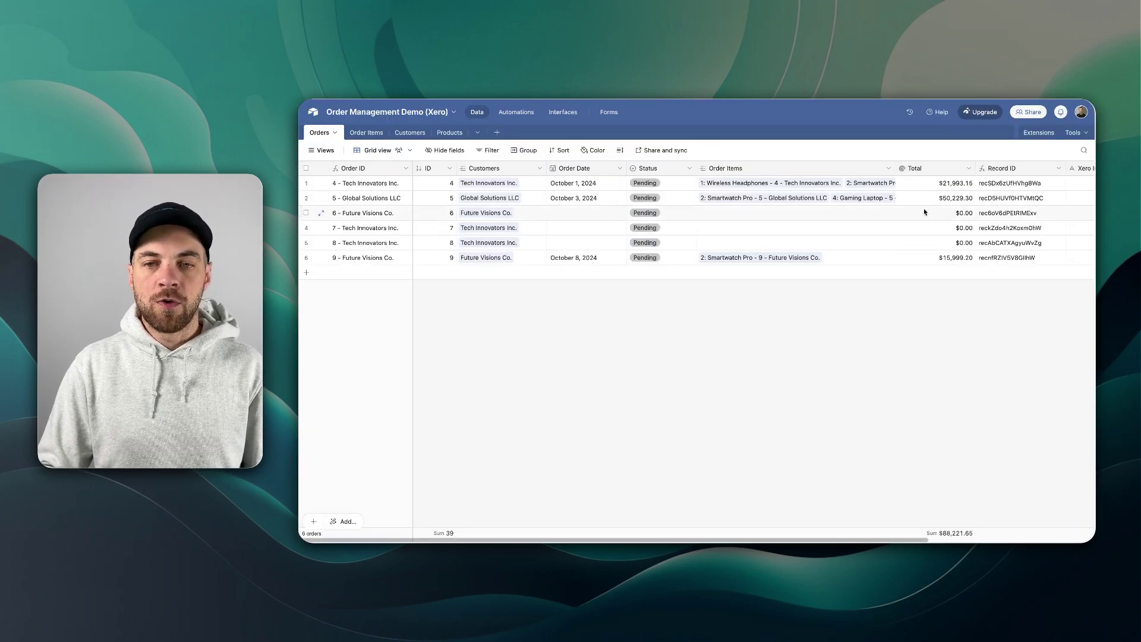
scroll(924, 211, "right", 5)
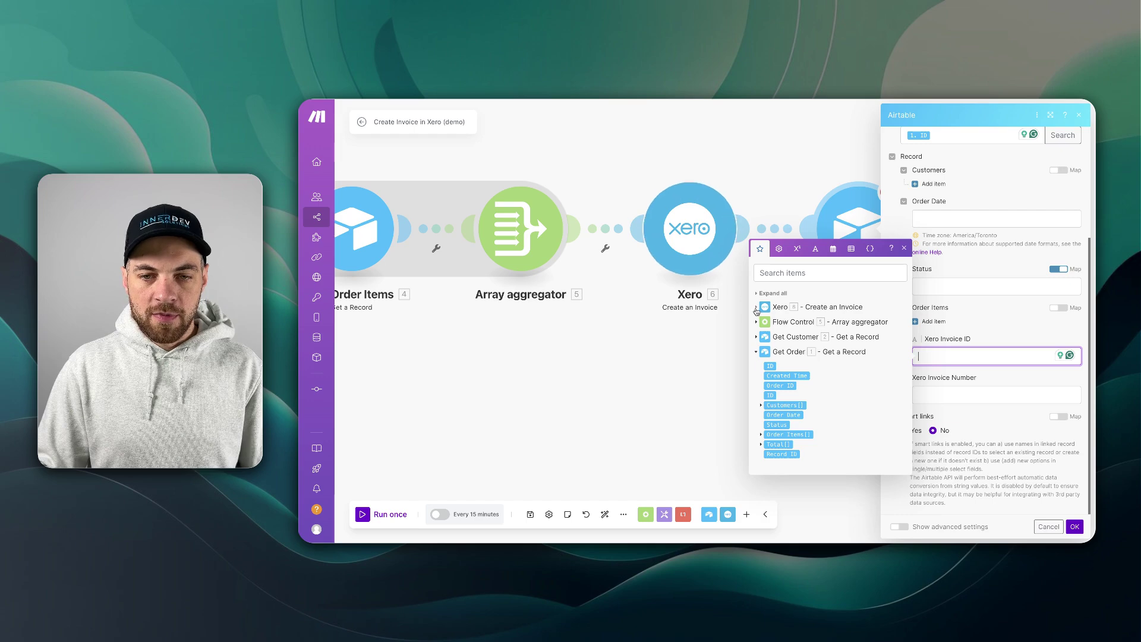
left_click(757, 312)
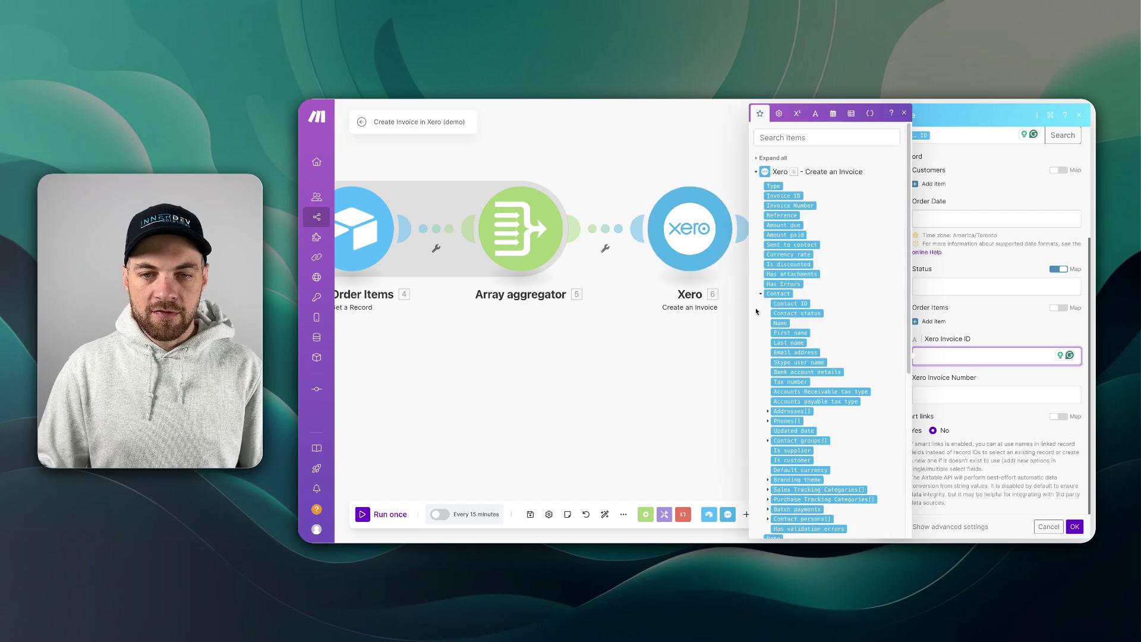
Map Invoice ID and Invoice Number into Xero Invoice ID and Xero Invoice Number, then save.
left_click(795, 197)
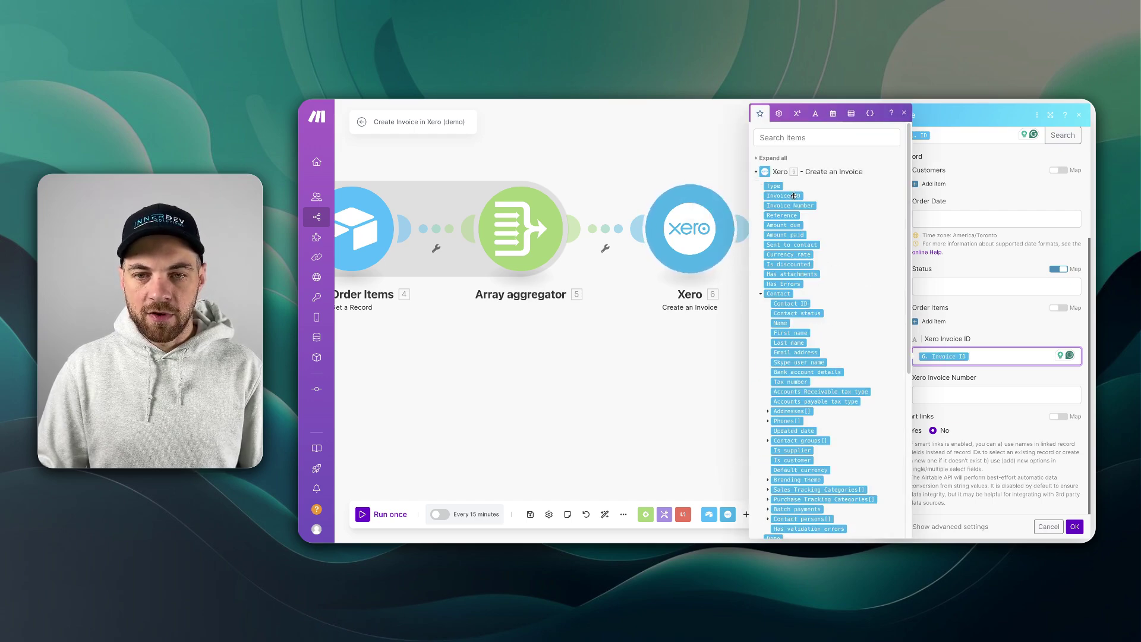
left_click_drag(792, 205, 947, 387)
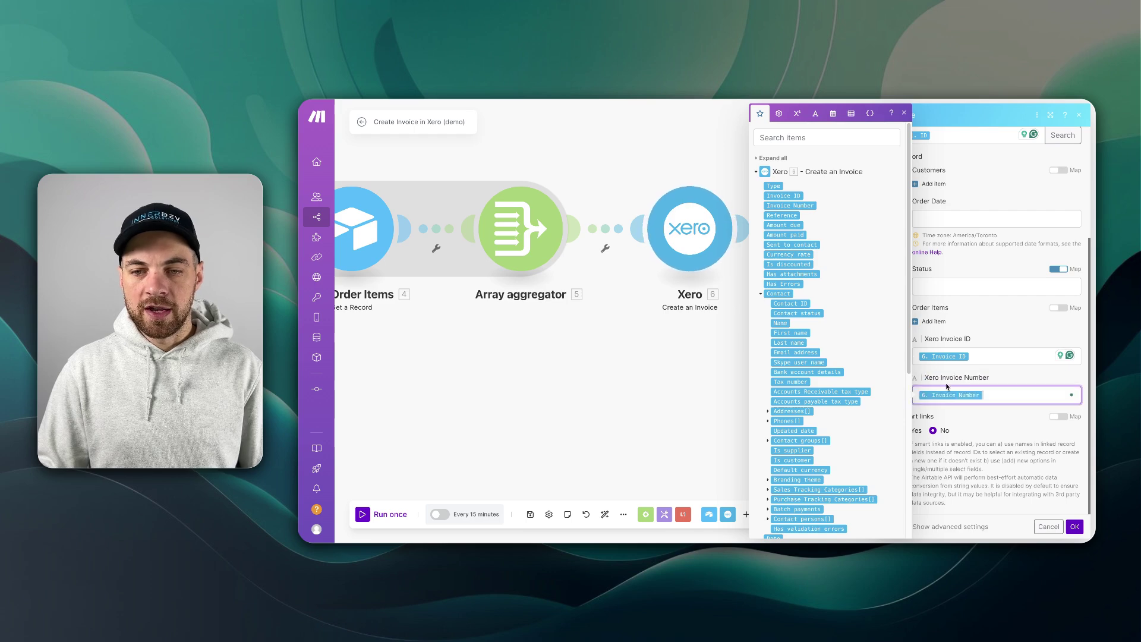
left_click(905, 114)
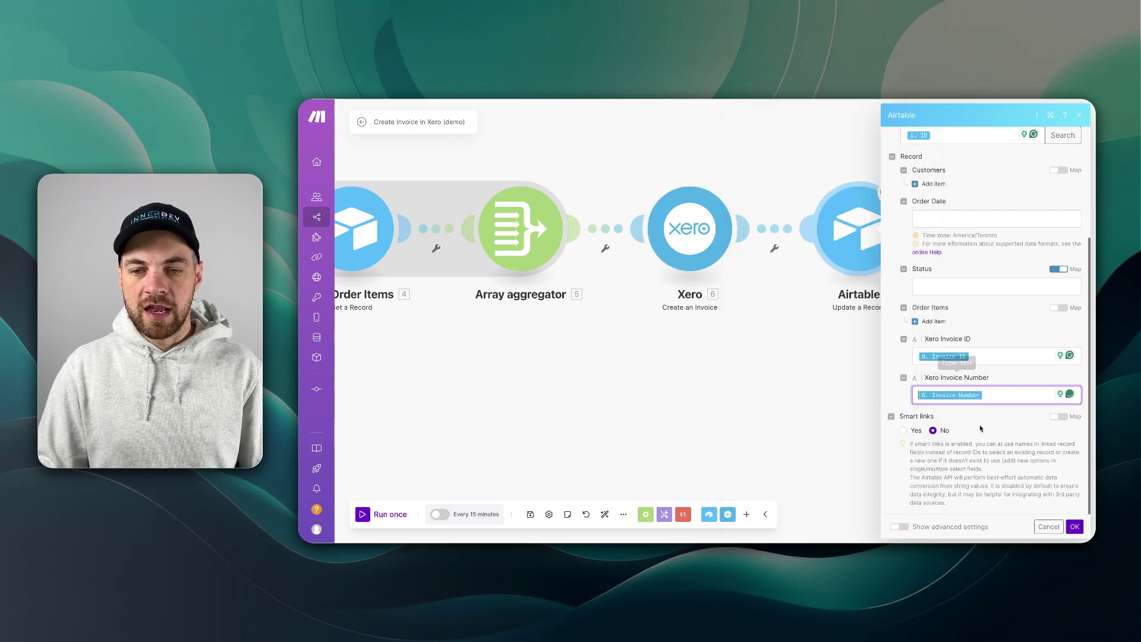
left_click(1074, 527)
Rename the Airtable update module to 'Update Xero'.
right_click(868, 230)
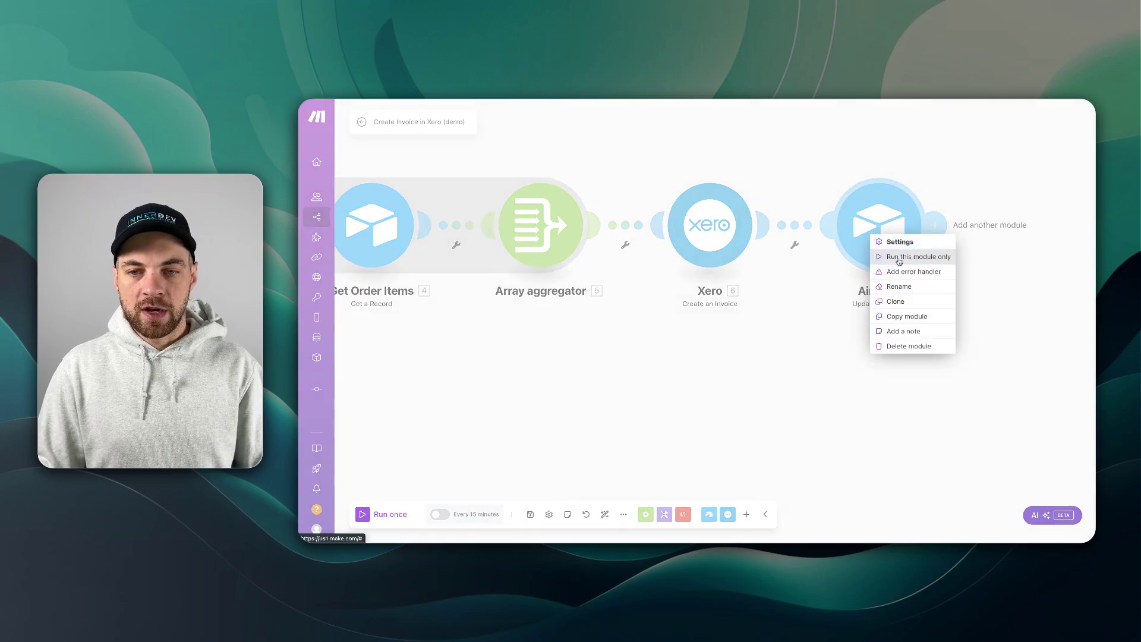
left_click(899, 287)
type("Update Xero")
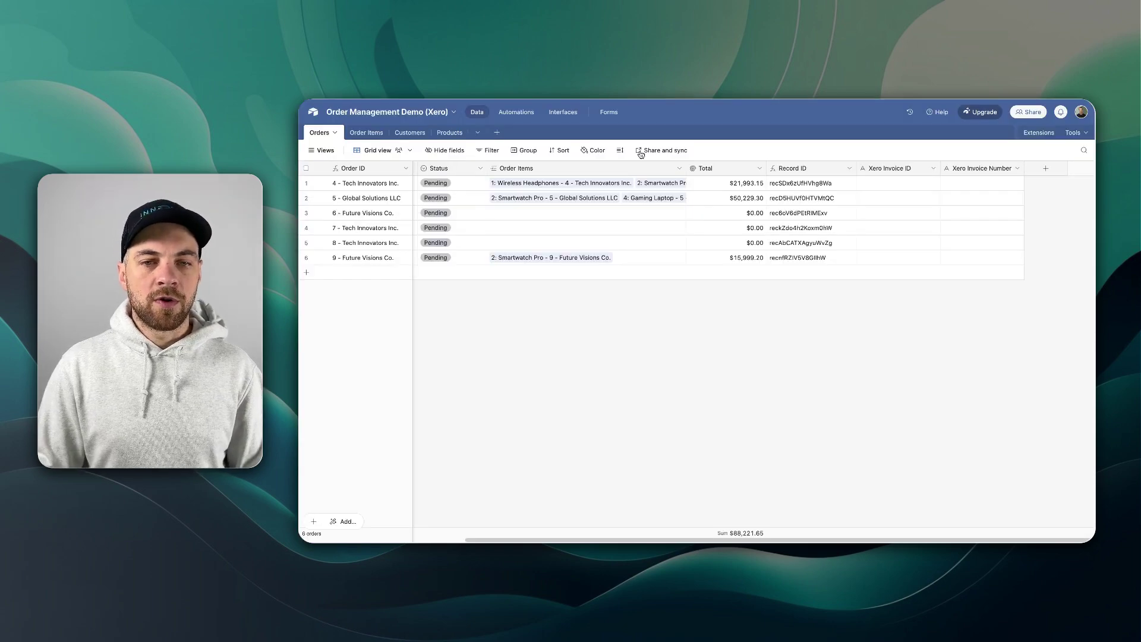
Check Airtable's Customers table, then bring up Xero's Contacts menu.
left_click(410, 132)
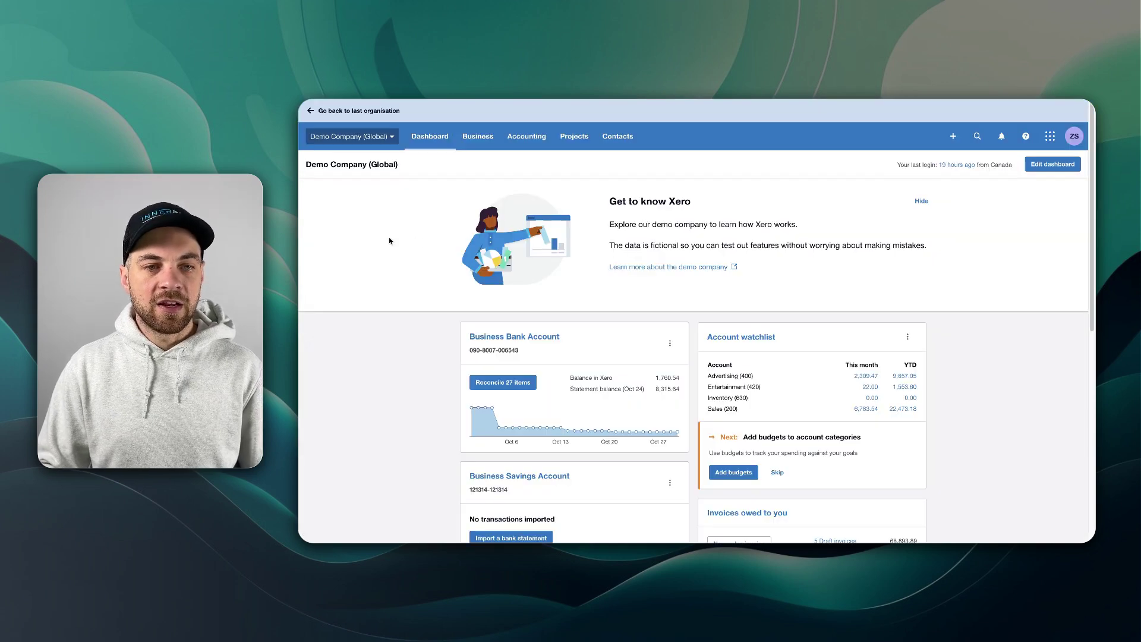
left_click(618, 136)
Search all contacts for 'tech', open Tech Innovators Inc., and copy its contact ID.
left_click(622, 169)
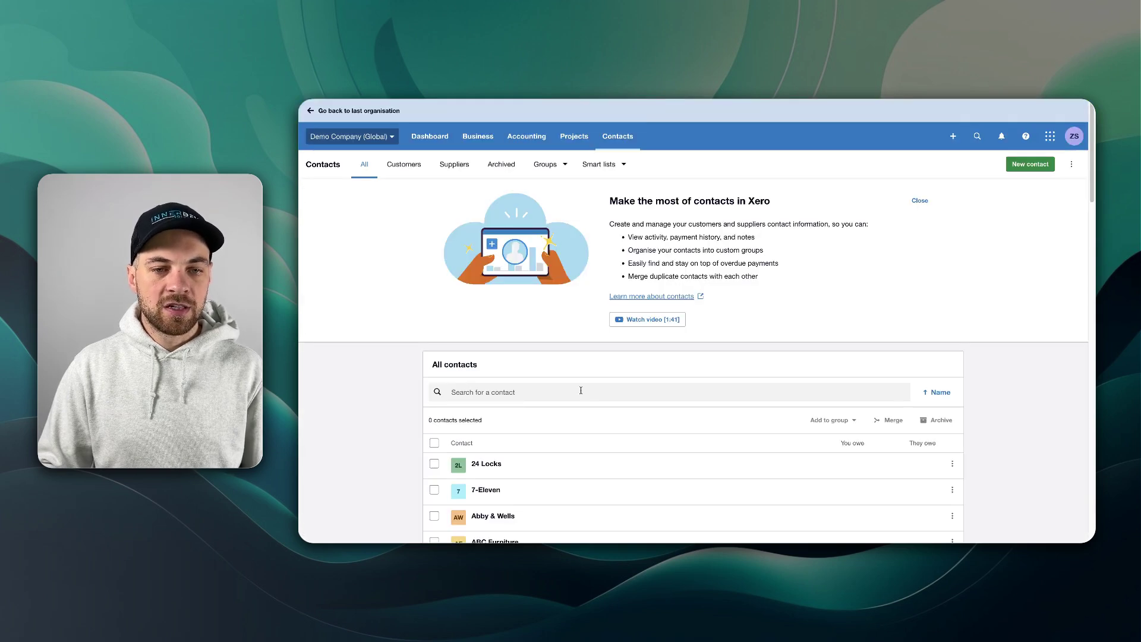
left_click(670, 392)
type("tech")
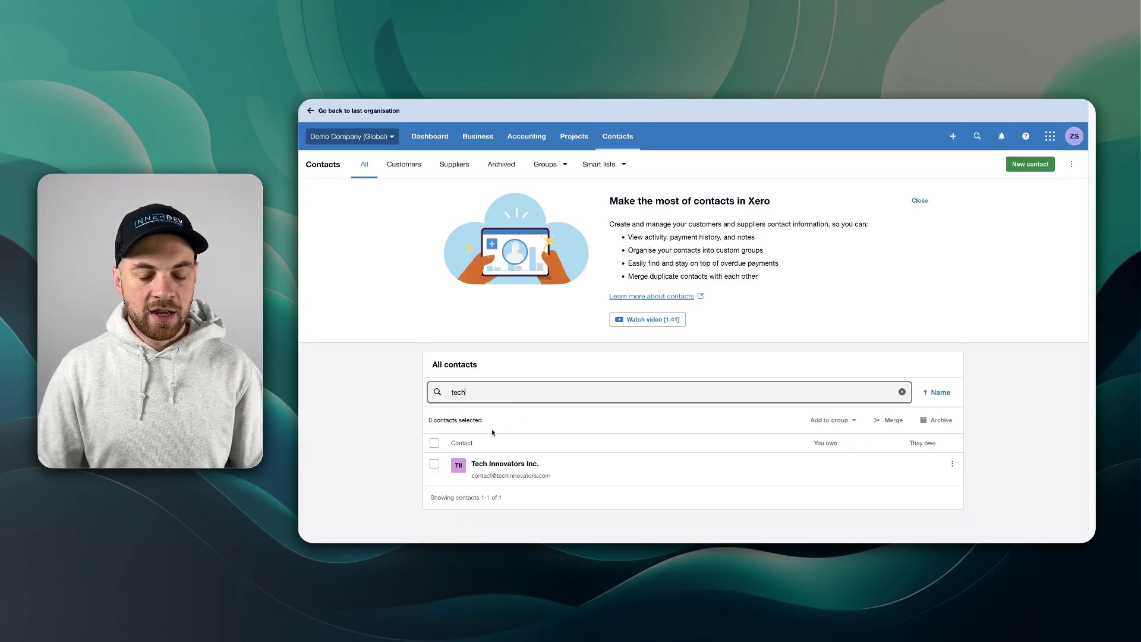
left_click(507, 470)
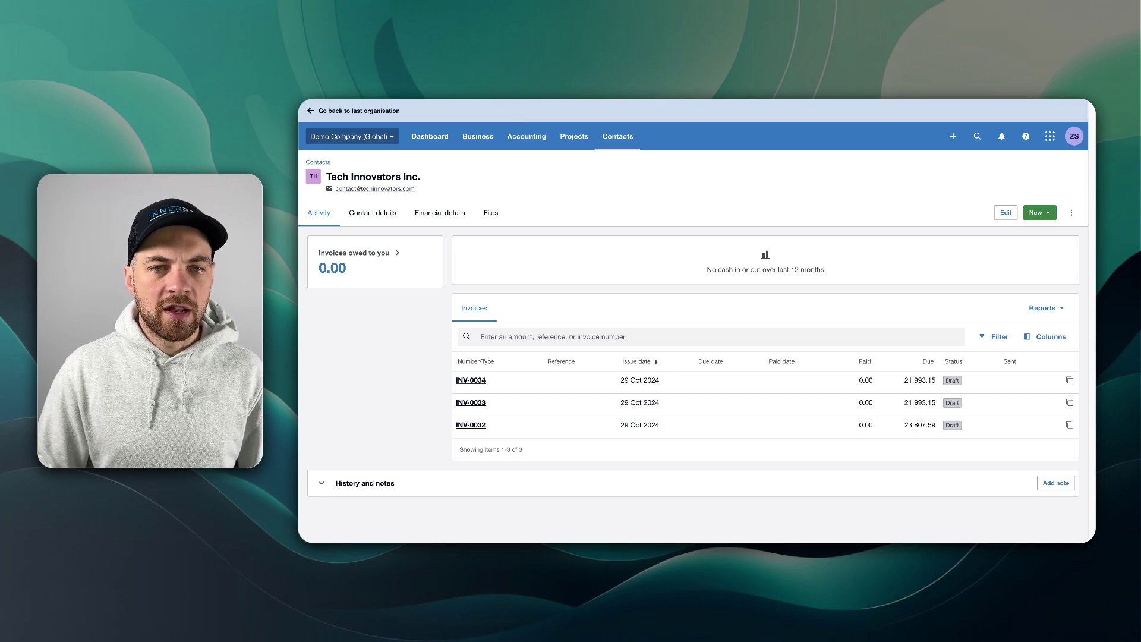
right_click(632, 100)
key("Escape")
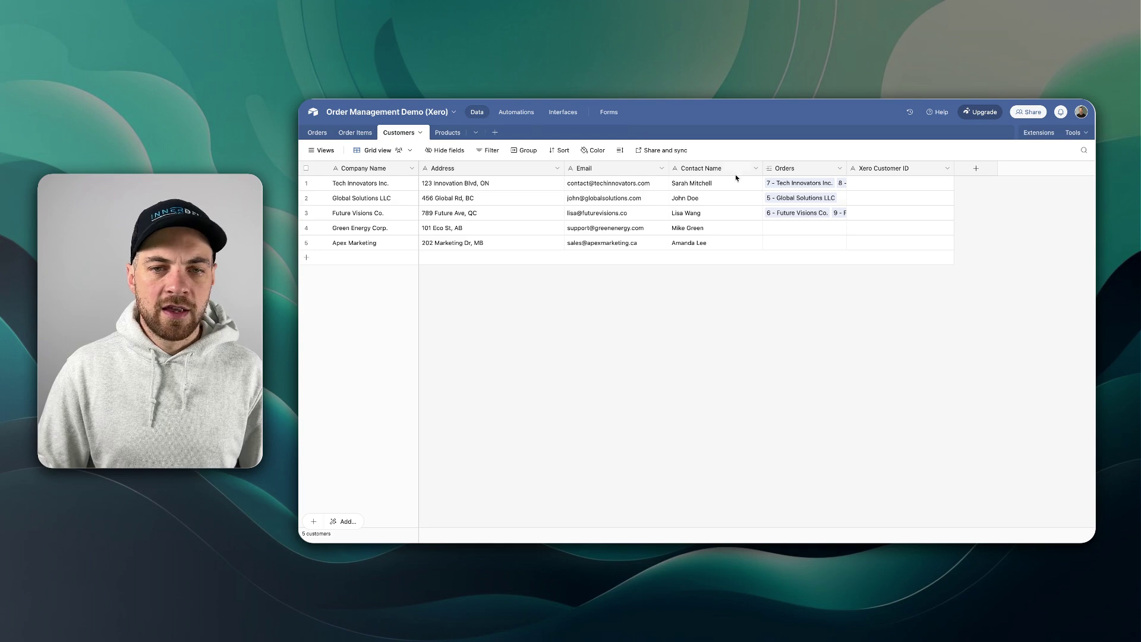
Paste Tech Innovators Inc.'s Xero contact ID into row 1's Xero Customer ID cell and widen that column.
left_click(887, 186)
type("b6ebb325-7c0e-4ee2-94b0-c6a79b098197")
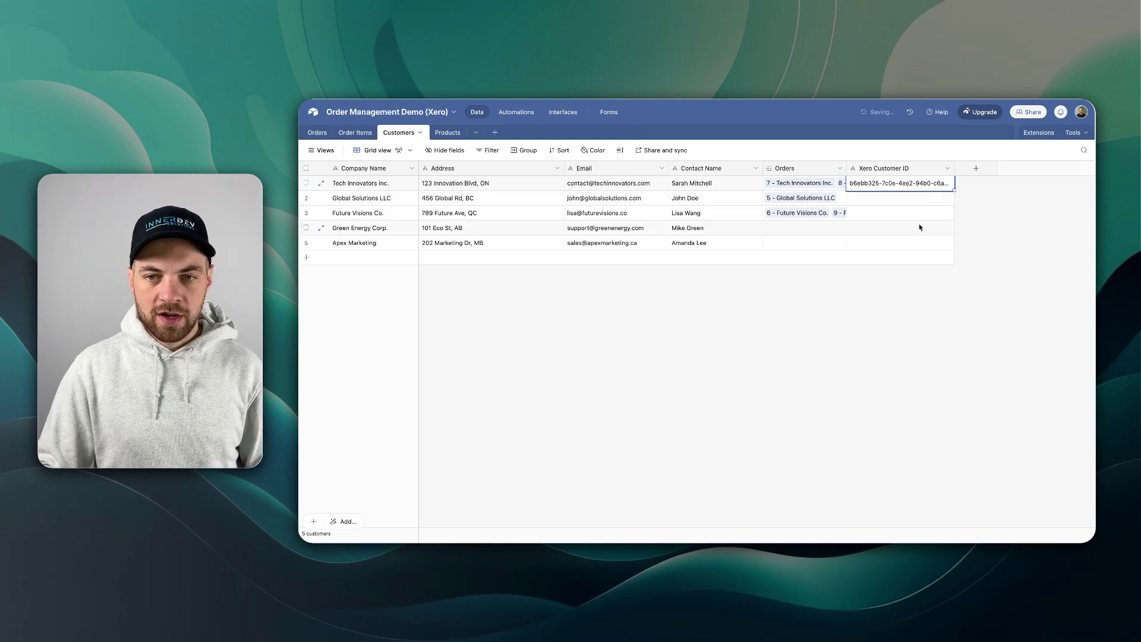
left_click_drag(955, 168, 1019, 171)
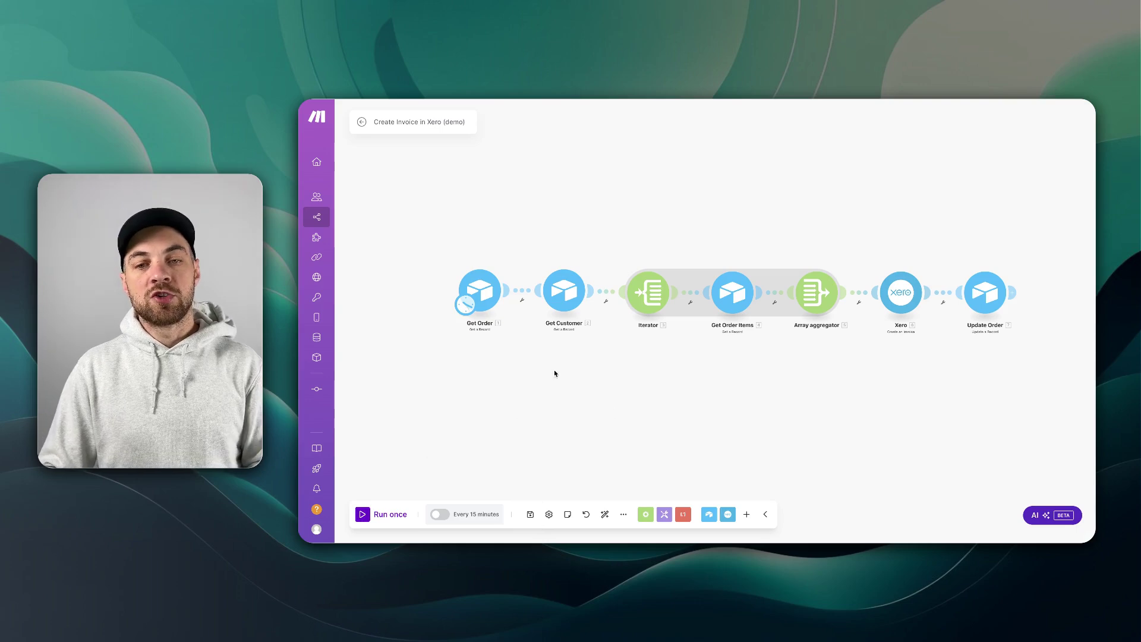
Run the scenario once and check the Xero Customer ID in Get Customer's output.
left_click_drag(706, 415, 671, 396)
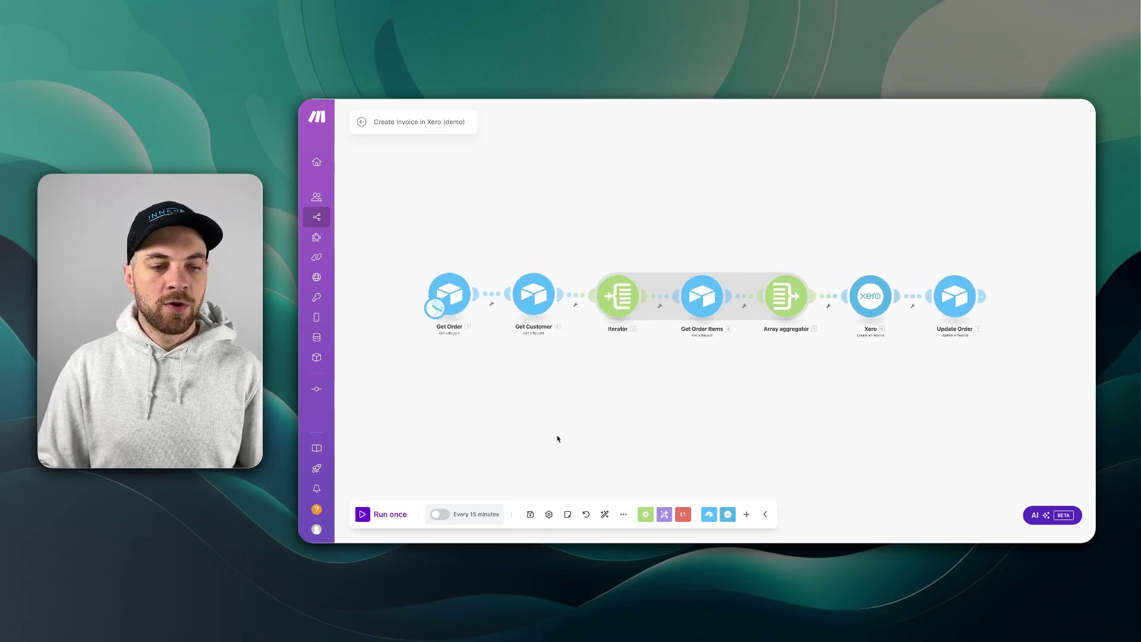
left_click(363, 515)
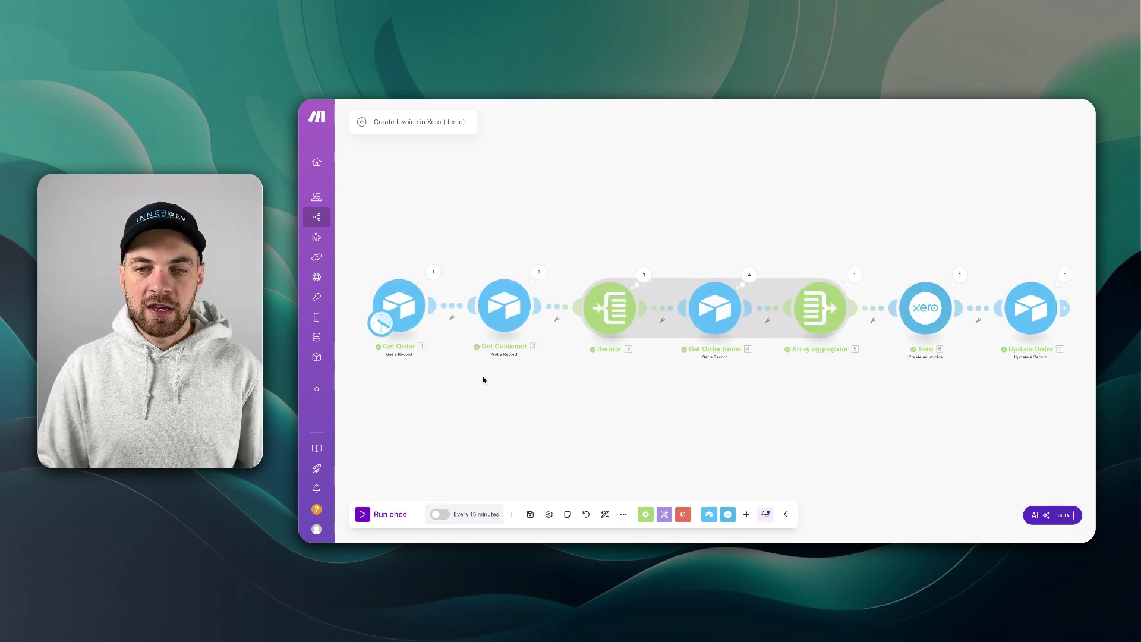
left_click(538, 271)
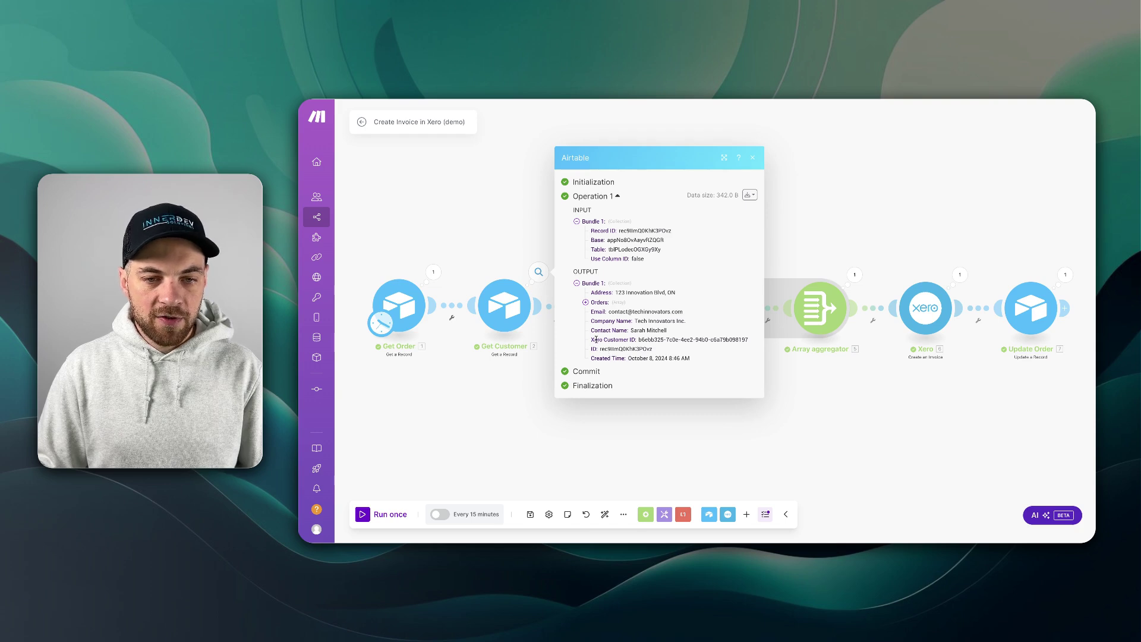
left_click_drag(640, 339, 746, 341)
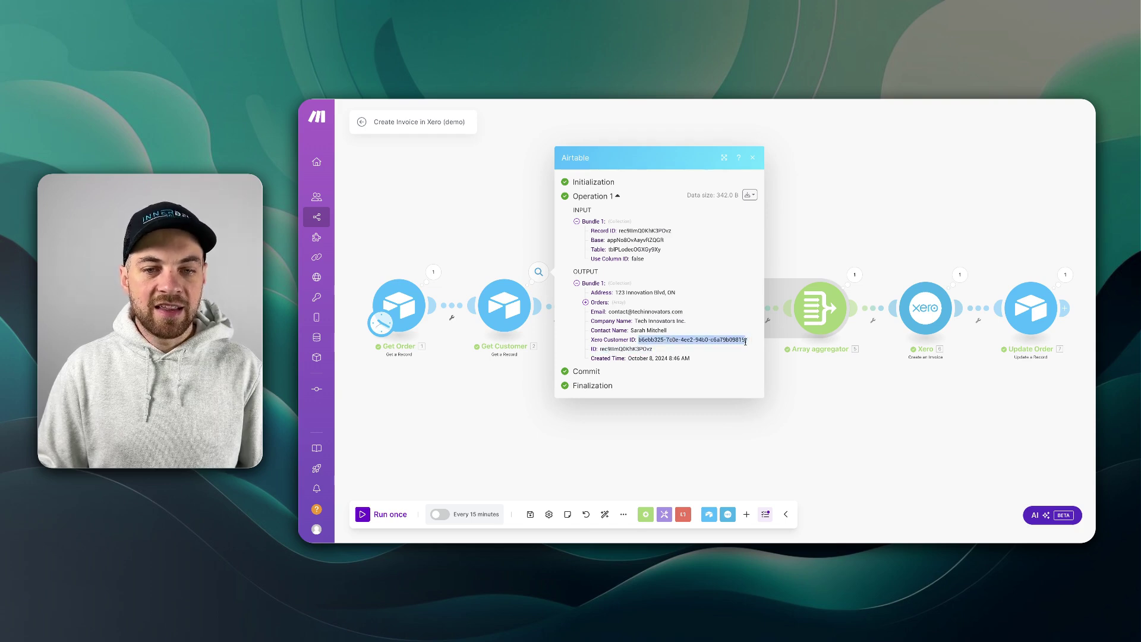
left_click(713, 433)
Inspect Get Order's output, expanding its list of Order Items record IDs.
left_click_drag(655, 381, 579, 377)
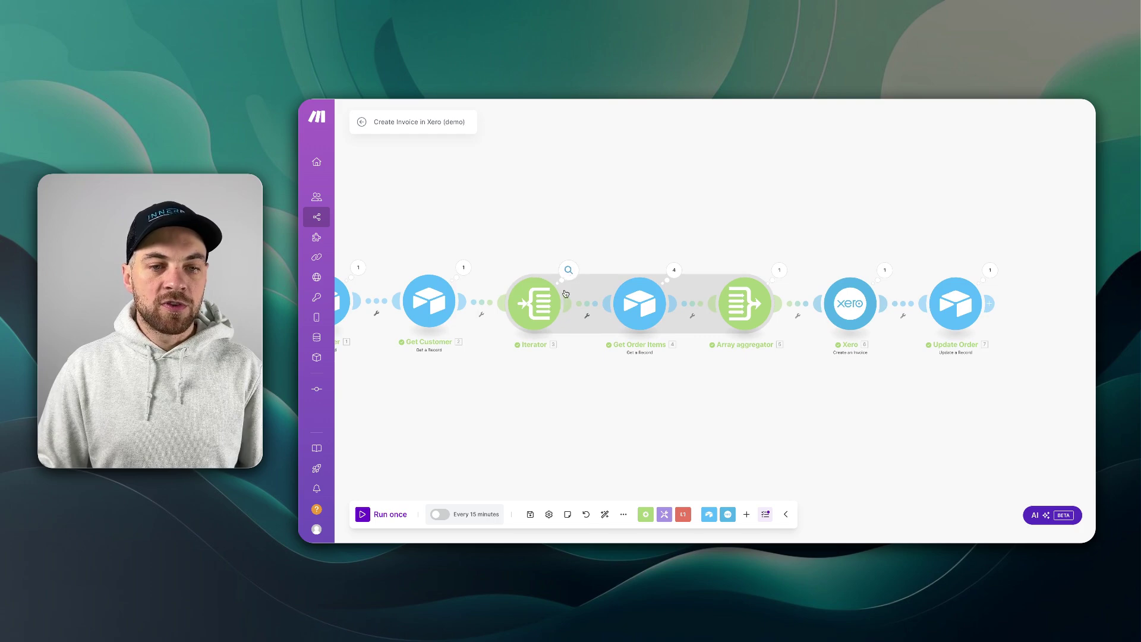
scroll(455, 274, "left", 3)
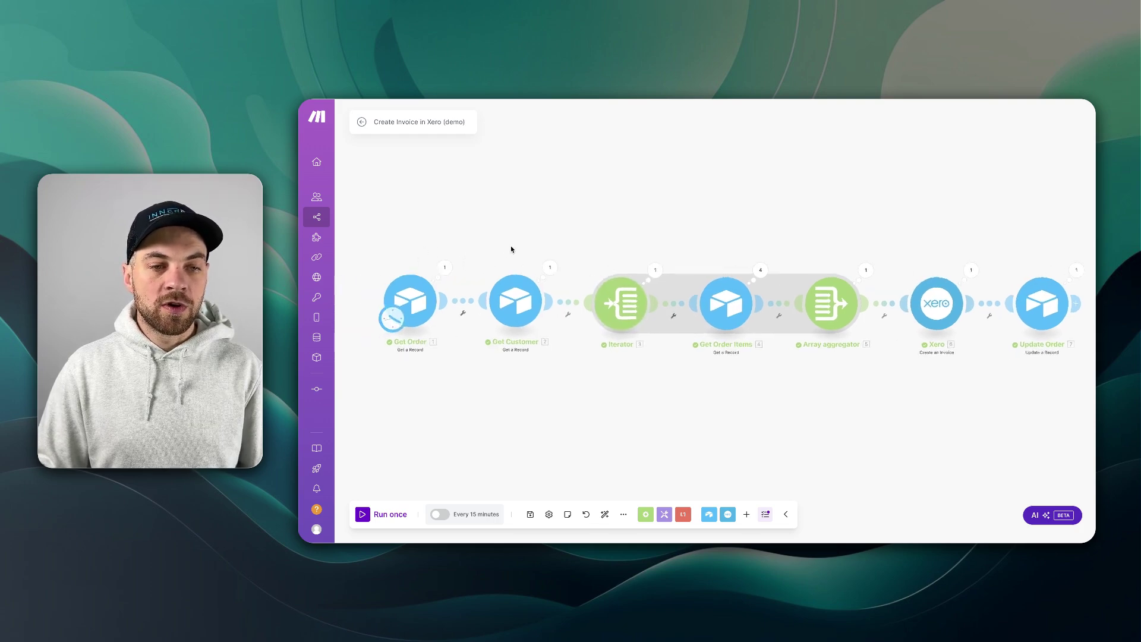
left_click(451, 265)
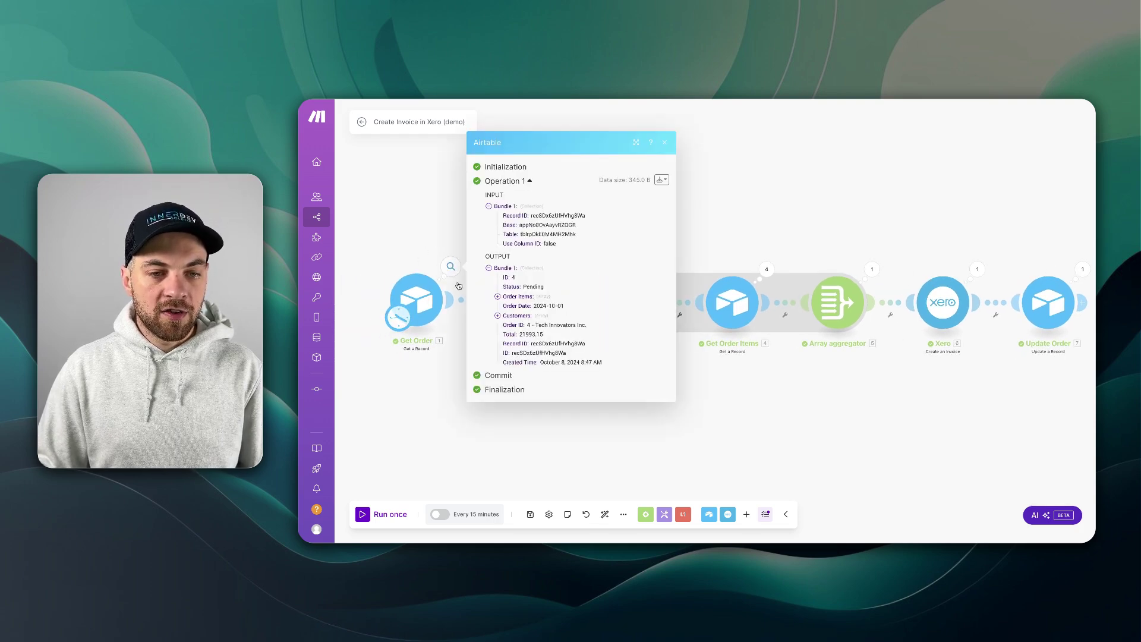
left_click(502, 297)
left_click_drag(521, 287, 525, 306)
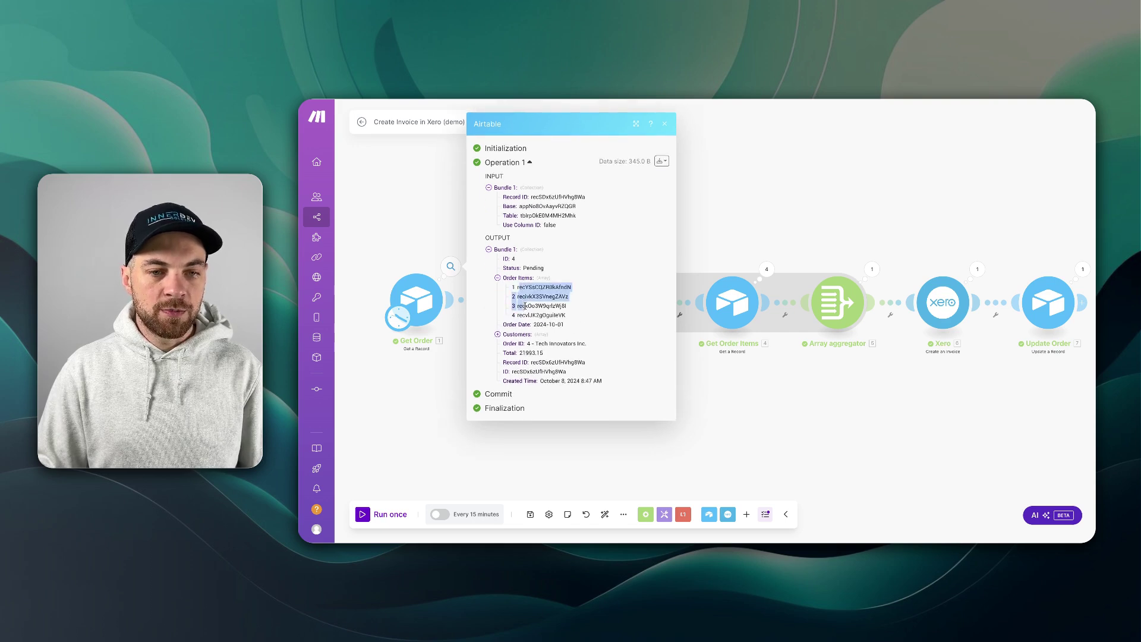
left_click(665, 124)
Review the Xero module's output for the new draft invoice INV-0035 totalling 21993.15.
scroll(714, 171, "right", 5)
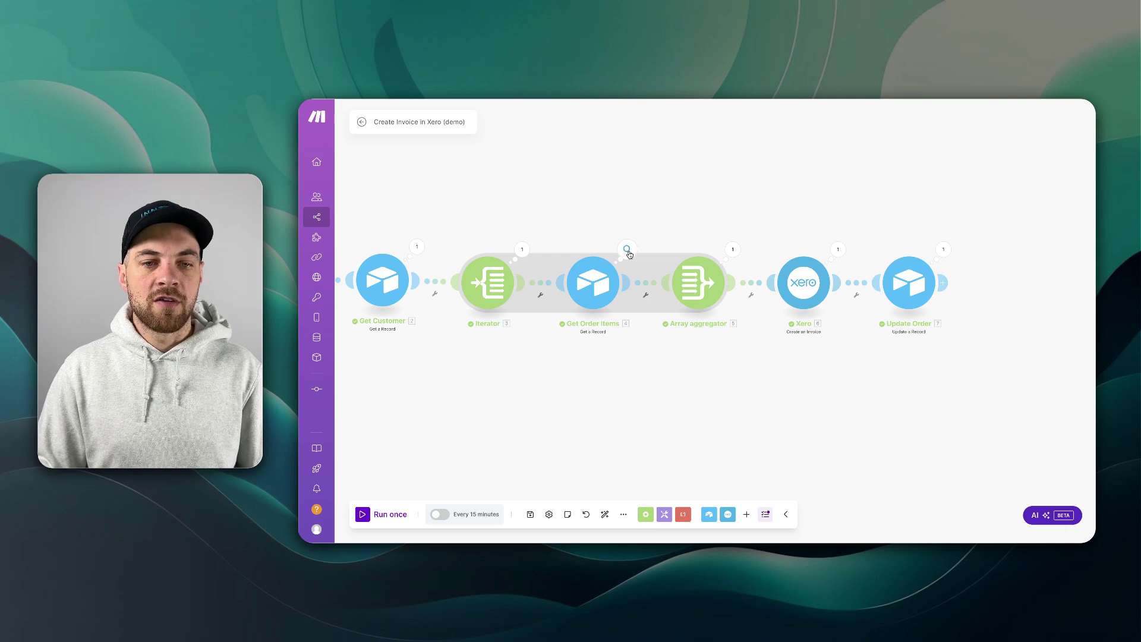
left_click_drag(744, 385, 517, 386)
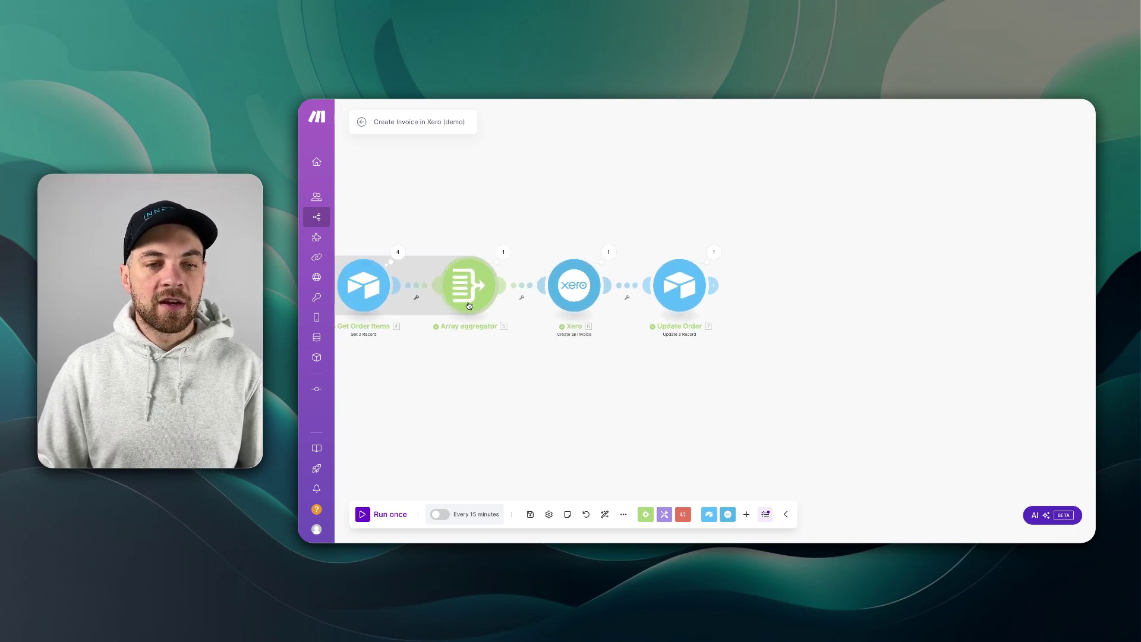
left_click_drag(616, 391, 627, 358)
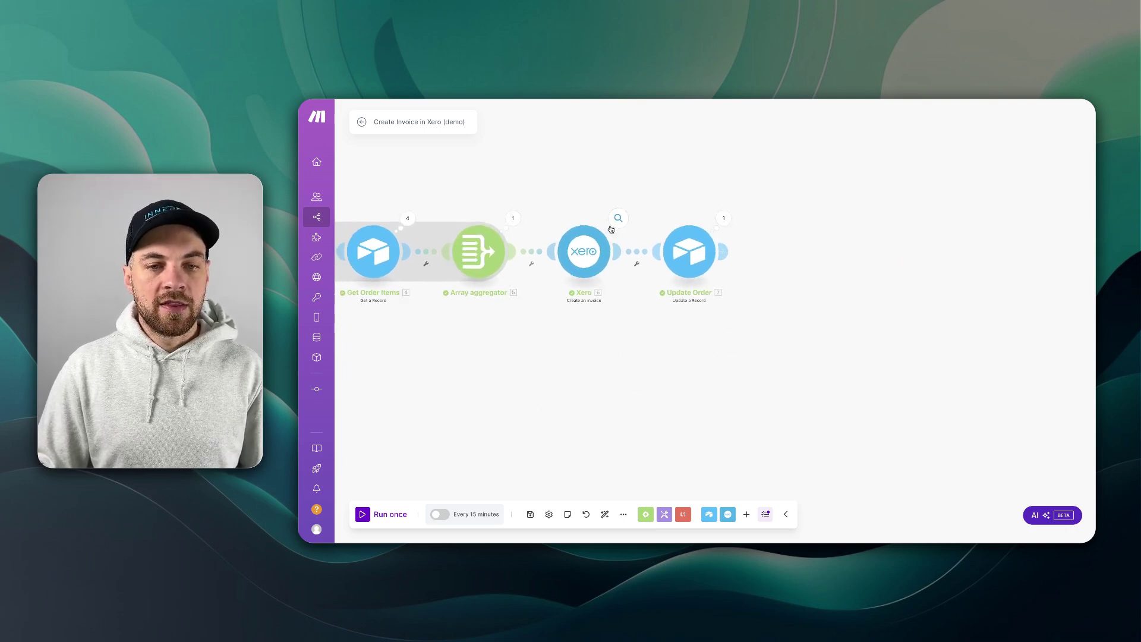
left_click(618, 218)
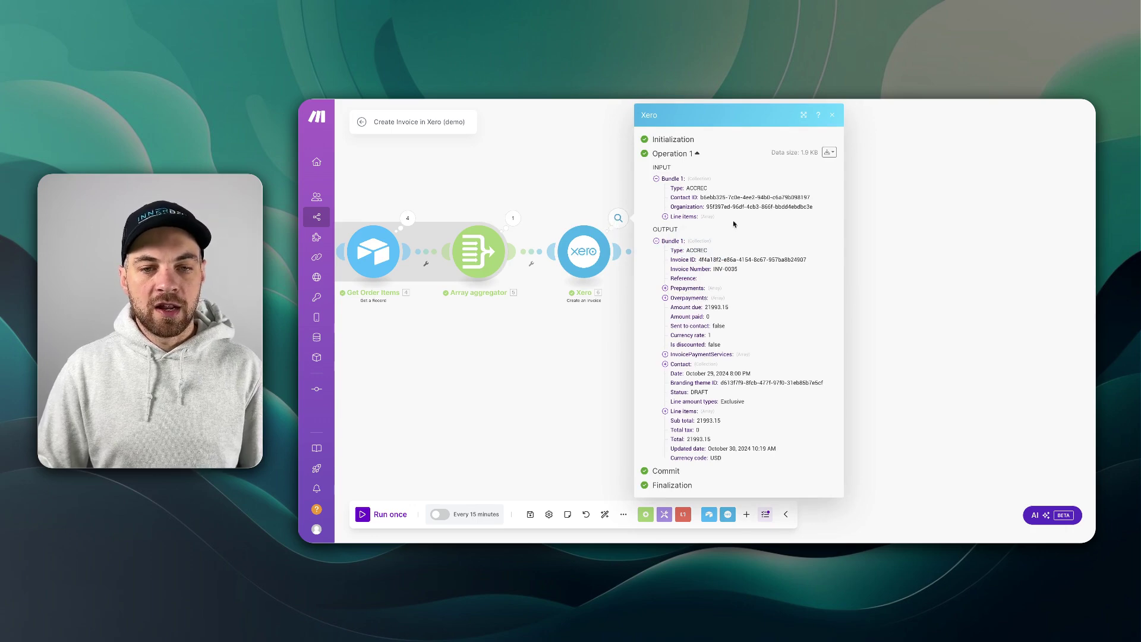
left_click(555, 369)
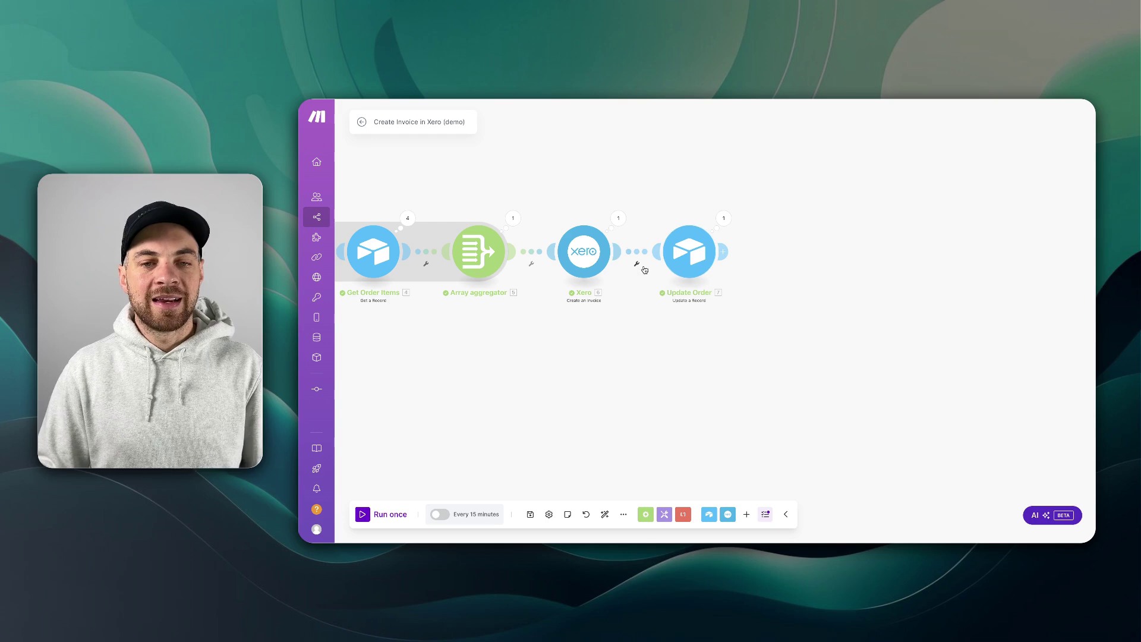
left_click_drag(684, 276, 719, 279)
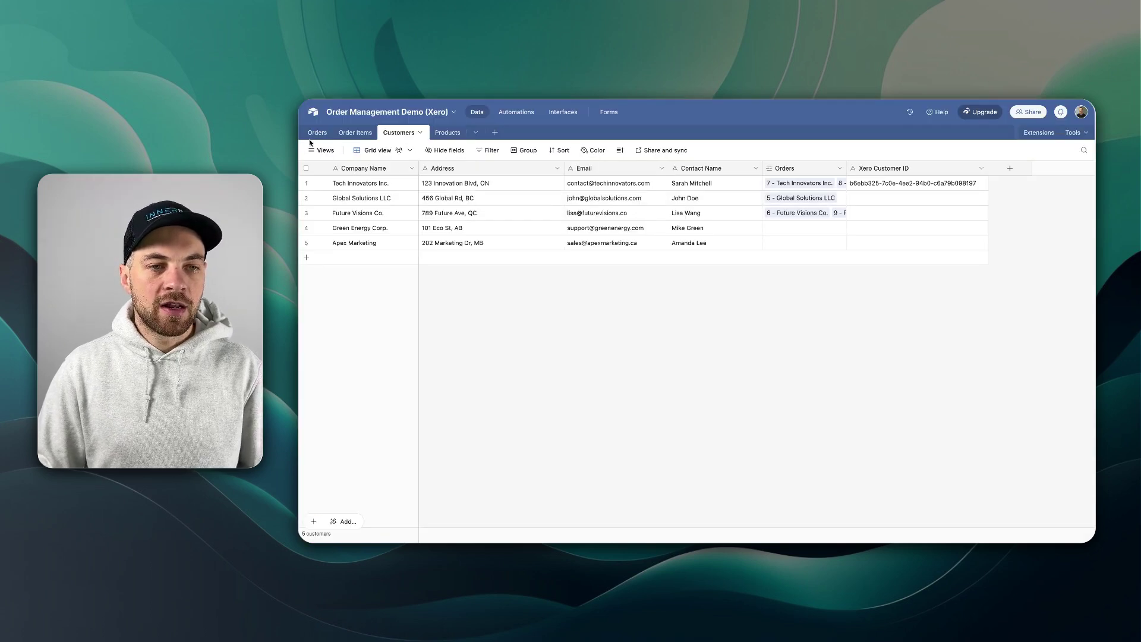
Check the Orders table for order 4's Xero Invoice ID and number INV-0035.
left_click(317, 133)
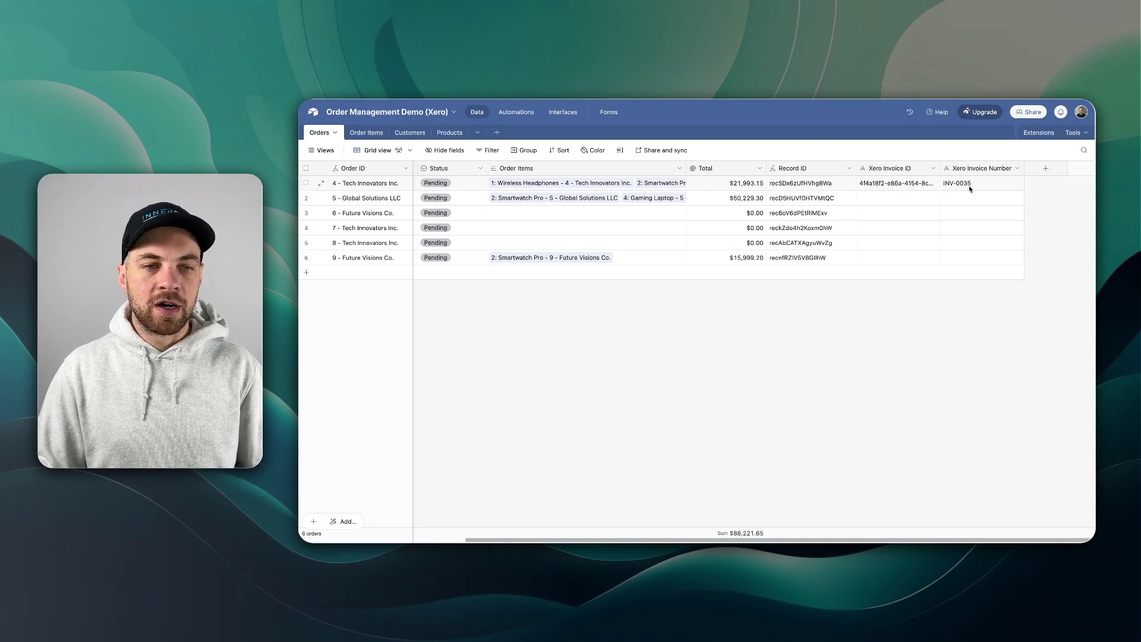
left_click(709, 124)
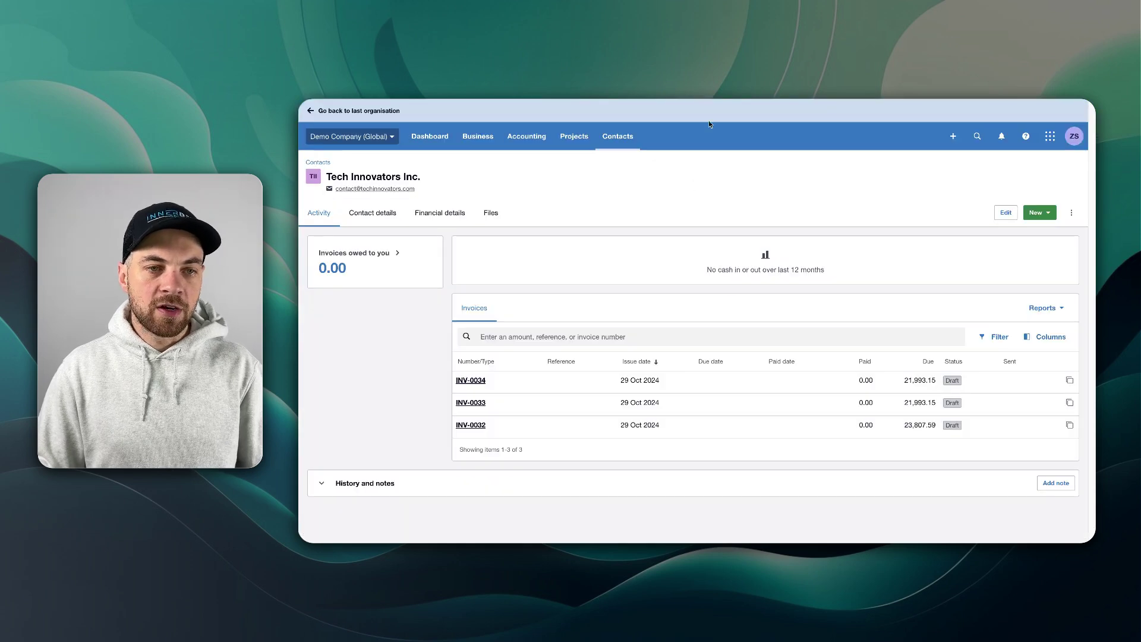
Open draft invoice INV-0035 from Xero's Invoices list.
left_click(476, 141)
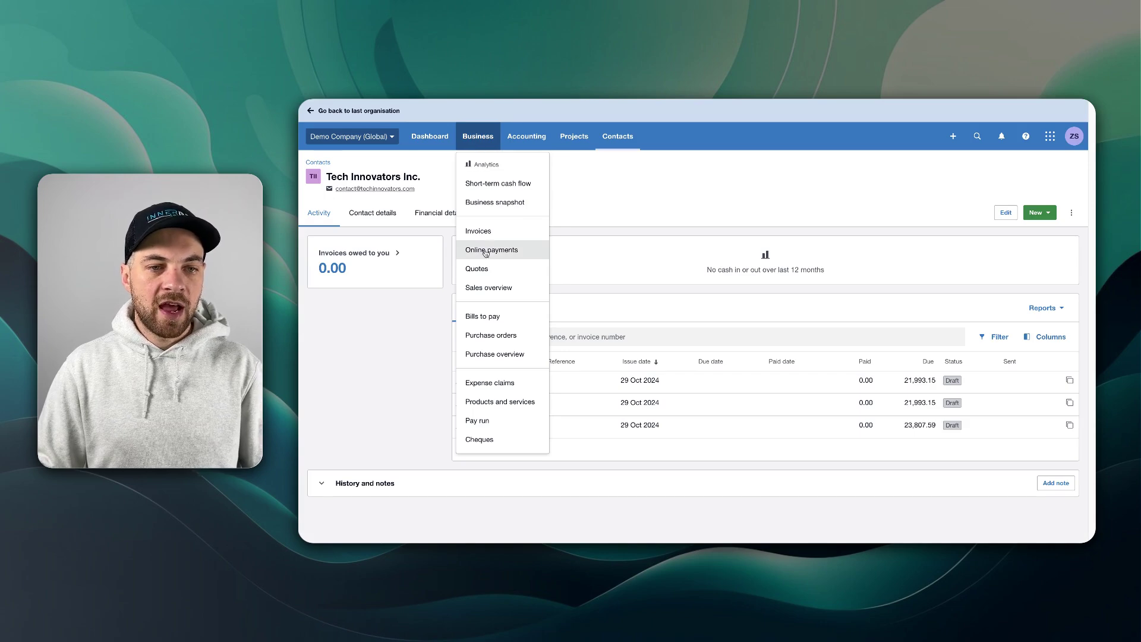
left_click(478, 231)
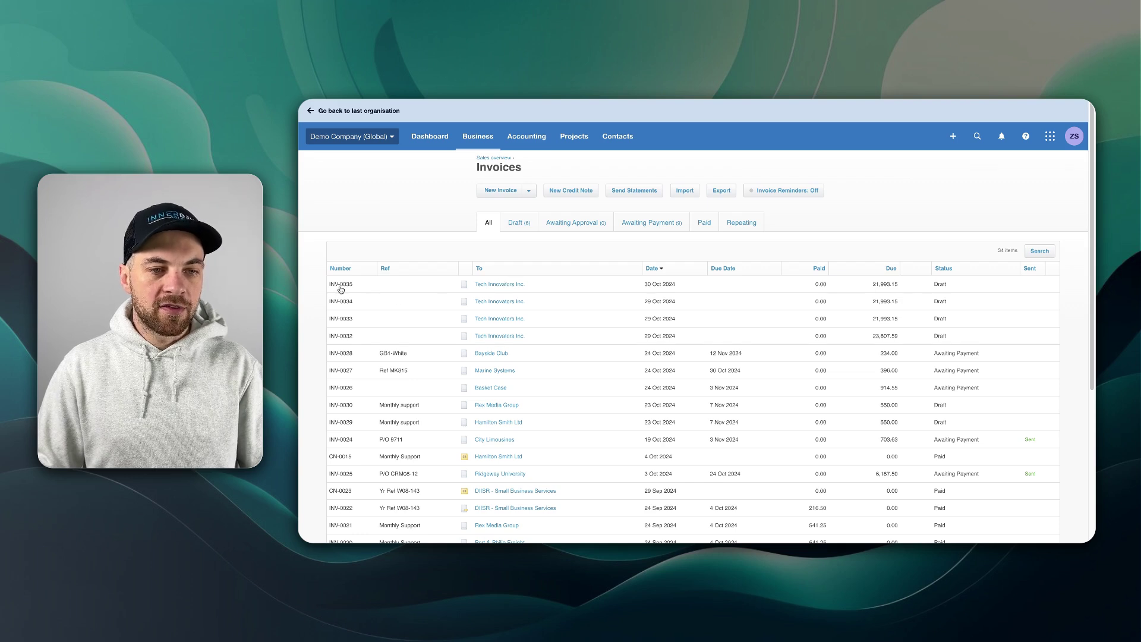
left_click(368, 289)
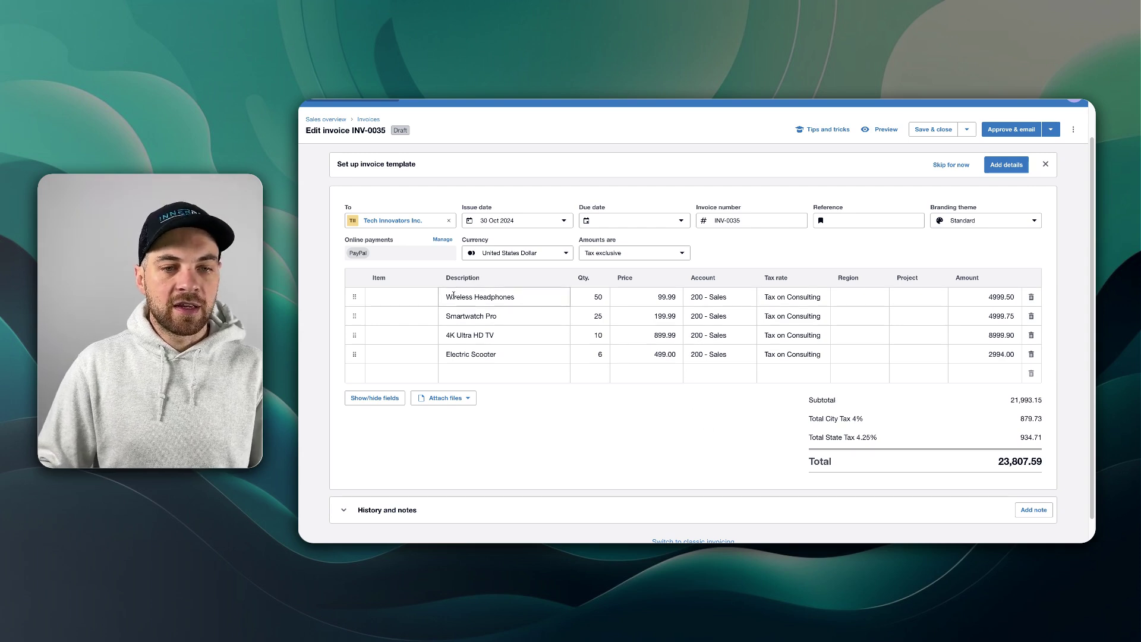
Review the Wireless Headphones price, its 4999.50 line amount and the City Tax 4% total.
left_click(644, 296)
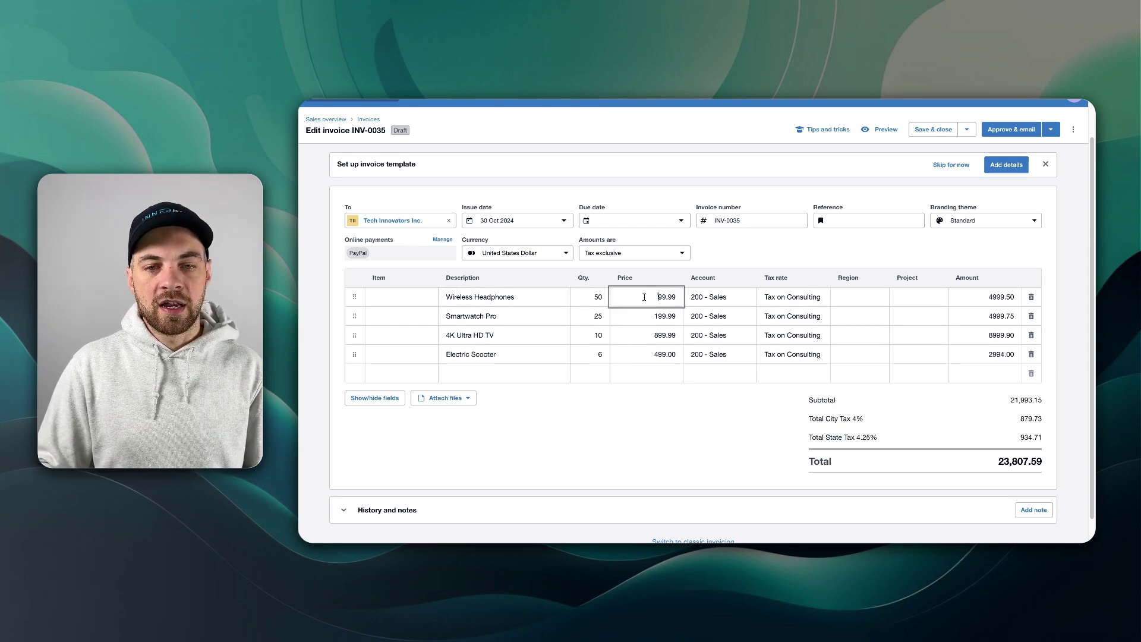
left_click(991, 249)
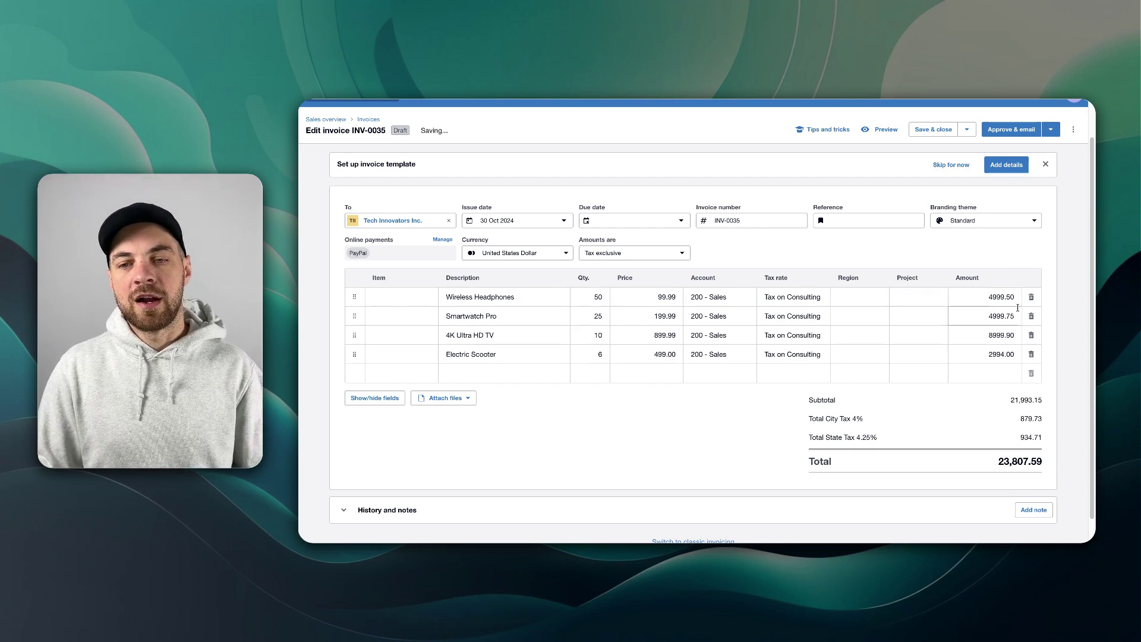
left_click(974, 298)
double_click(974, 298)
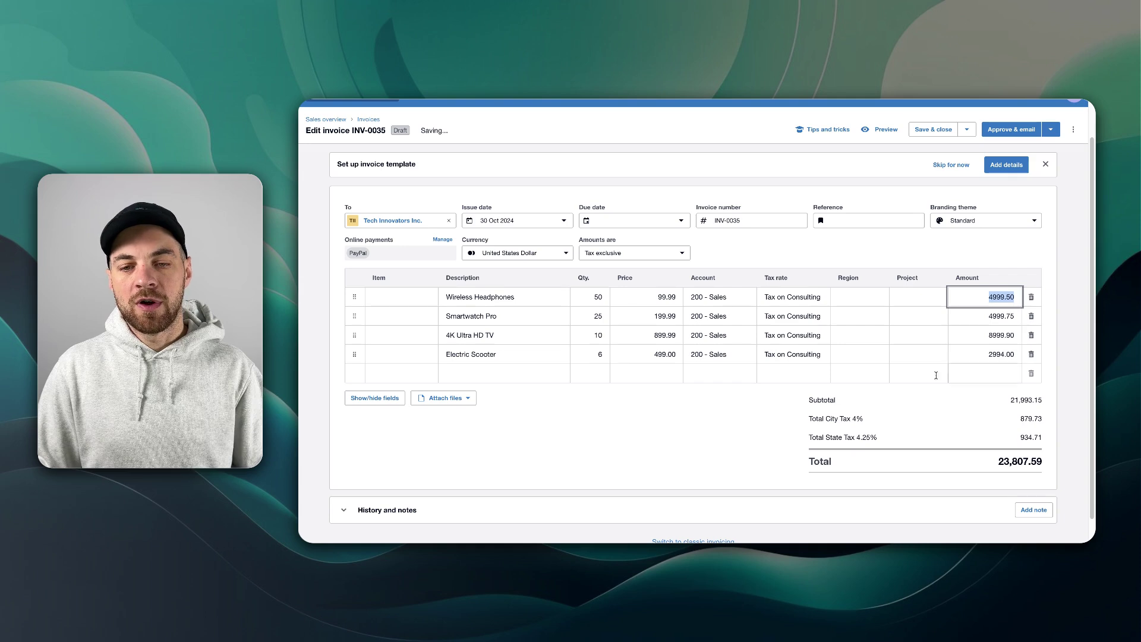
left_click(714, 439)
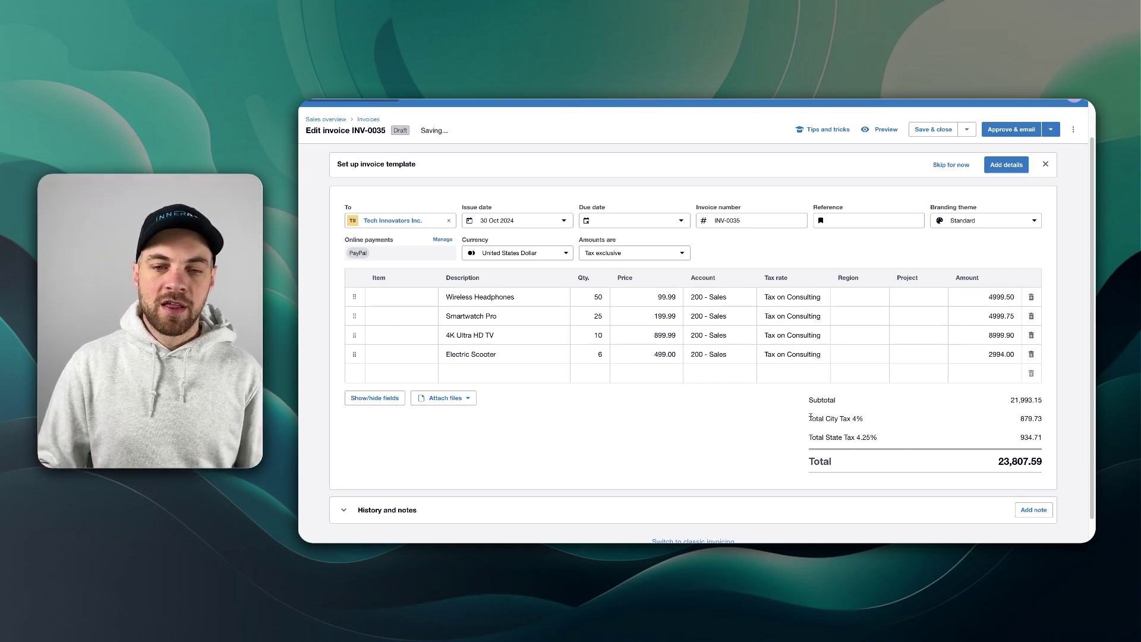
left_click_drag(810, 417, 917, 425)
Look over the Make scenario, then switch to Airtable's Orders table.
left_click(945, 412)
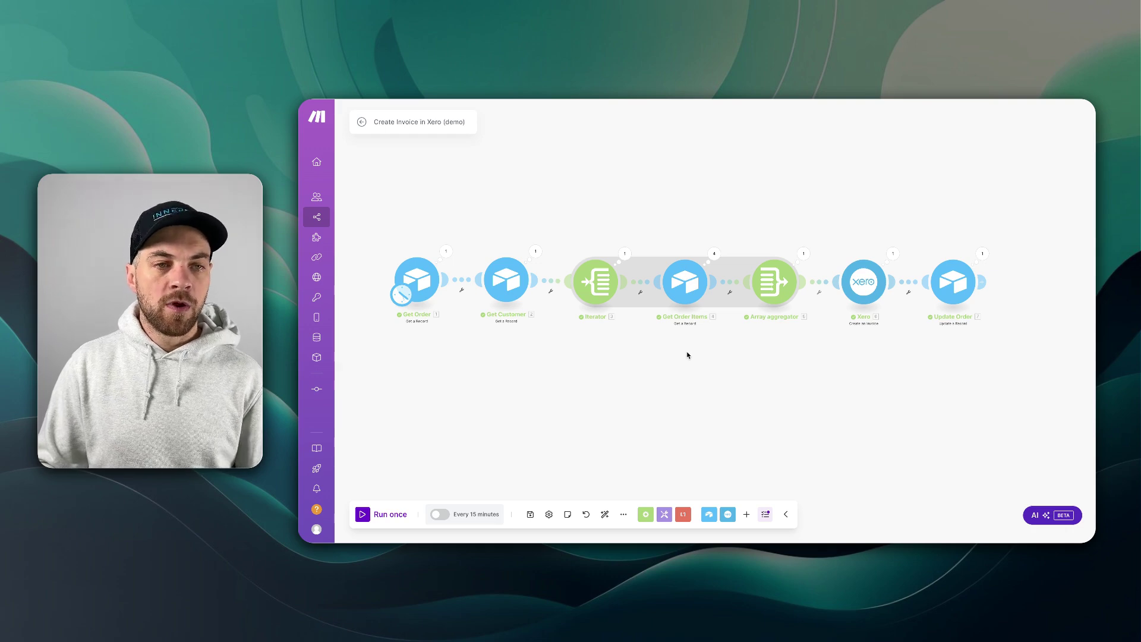
key("ctrl+Tab")
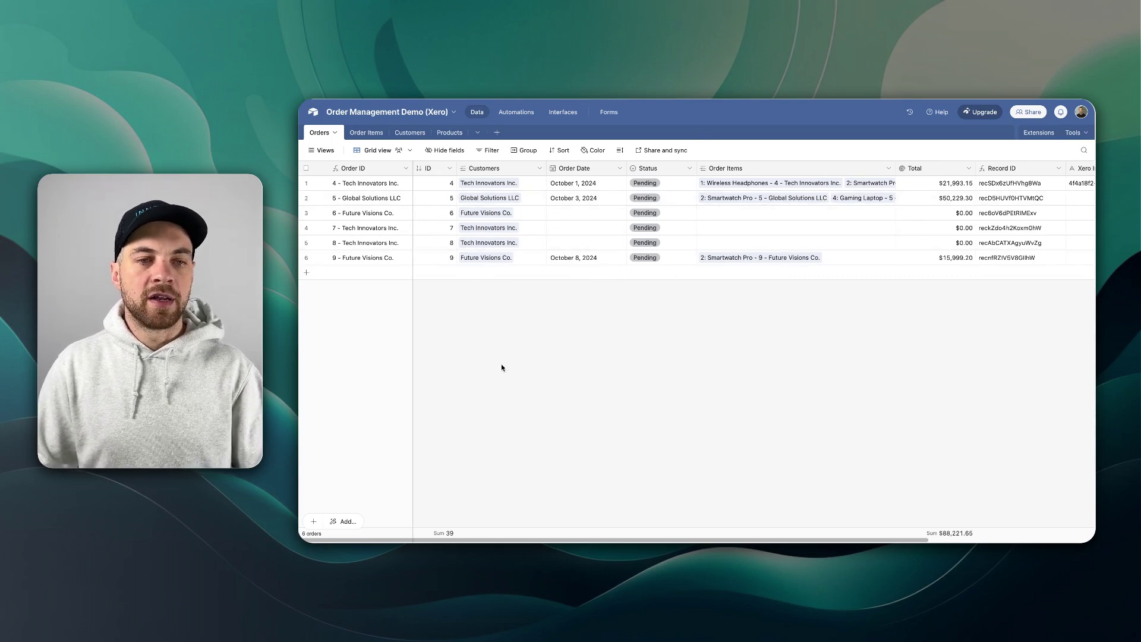
Insert a Button field named 'Create Invoice' to the right of the ID column.
right_click(426, 172)
left_click(474, 242)
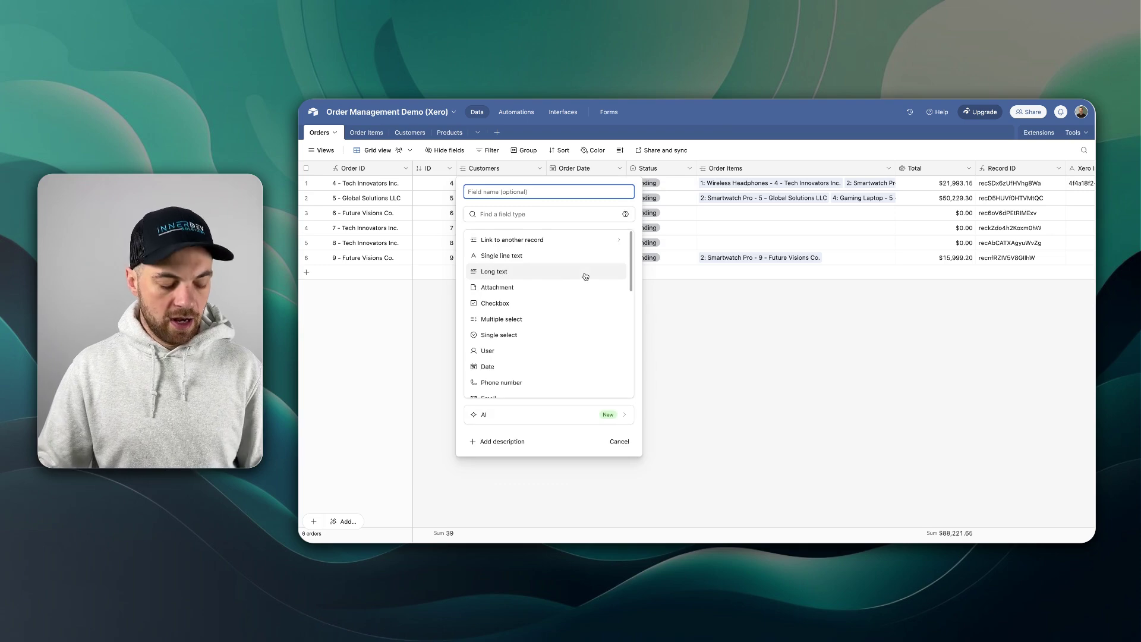
key("Tab")
type("bu")
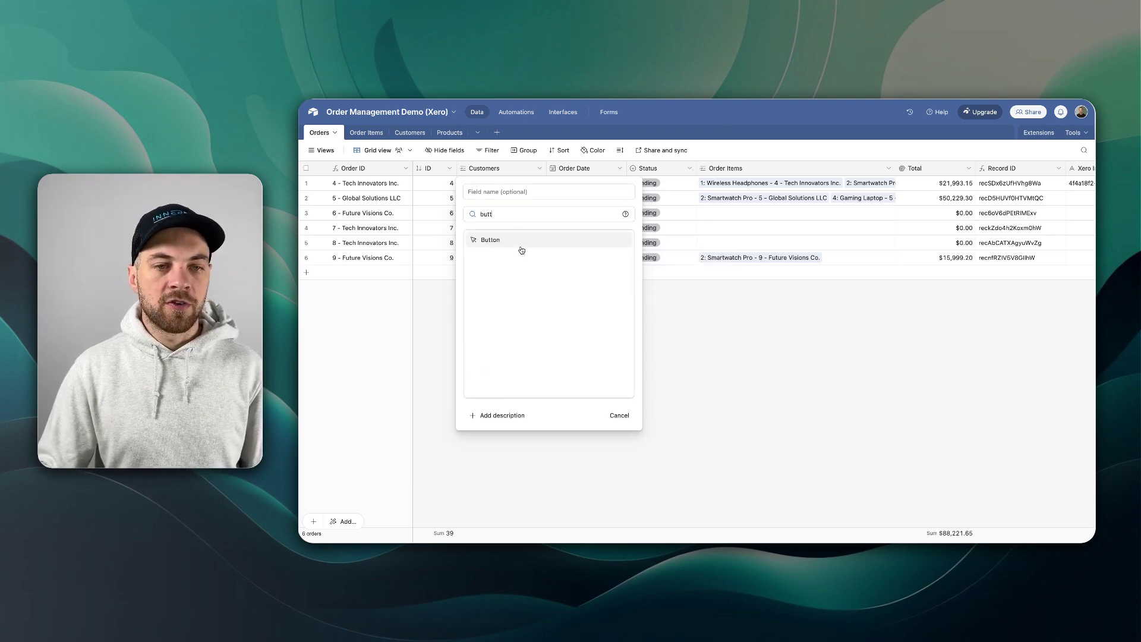
left_click(520, 244)
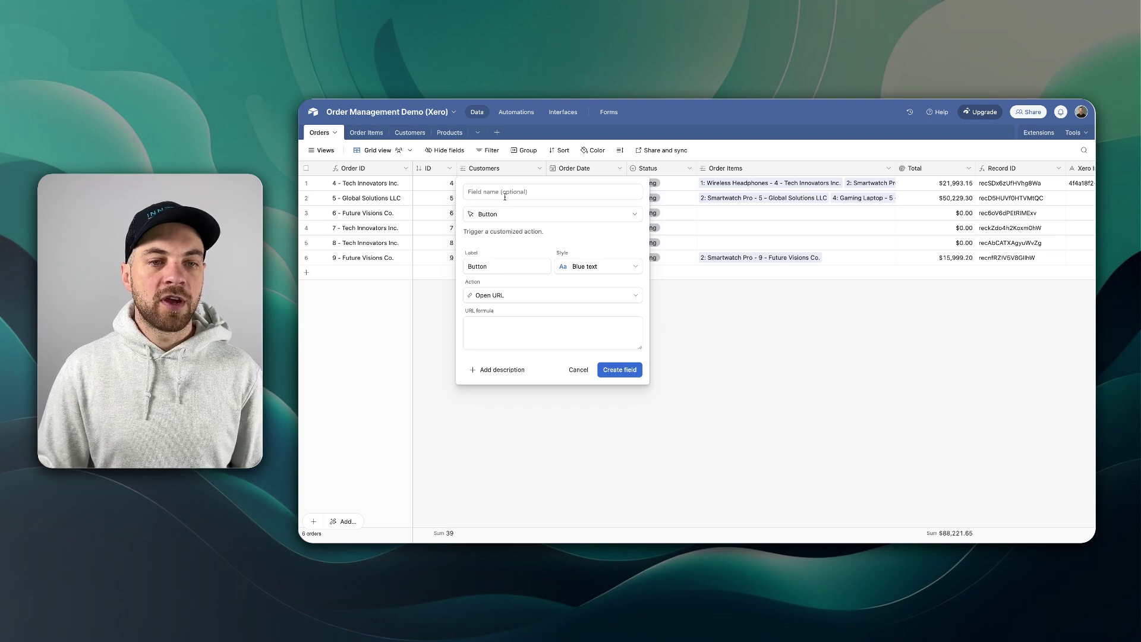
left_click(485, 192)
type("Create In")
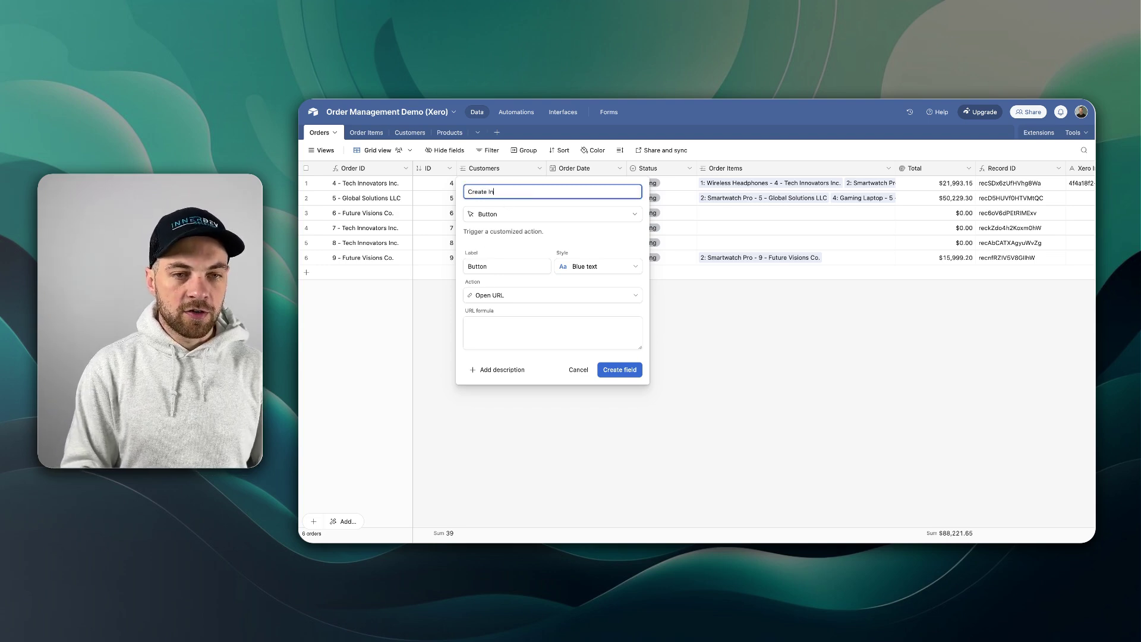
type("voice")
Give the button the label 'Create Invoice', a solid green style and the Open URL action.
left_click(505, 266)
double_click(478, 267)
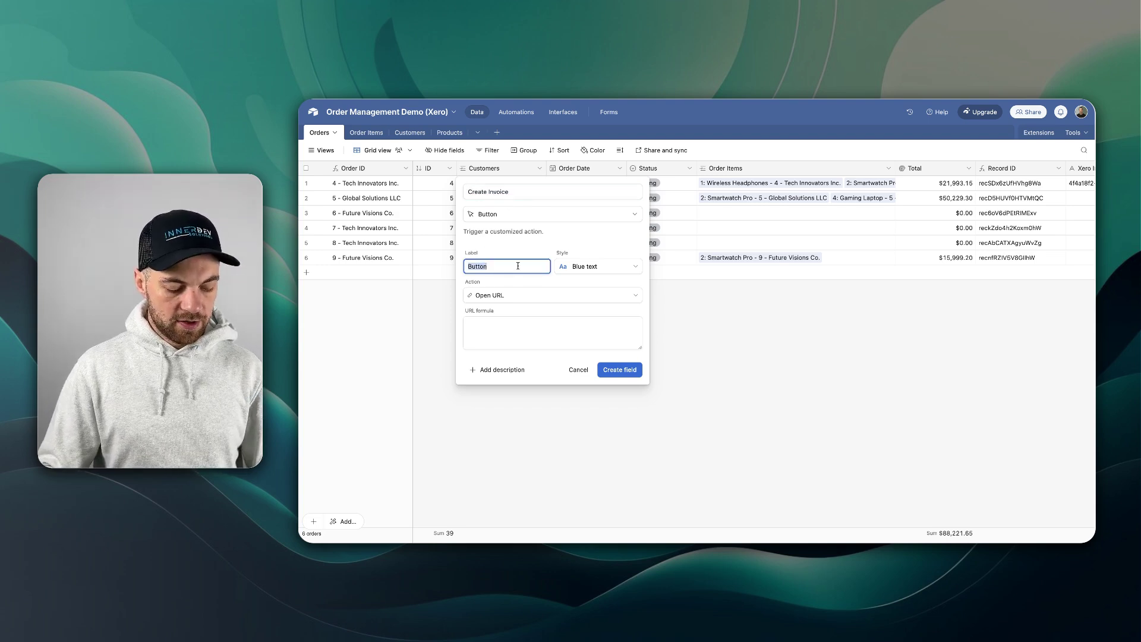
type("Create Invoice")
left_click(602, 268)
left_click(525, 324)
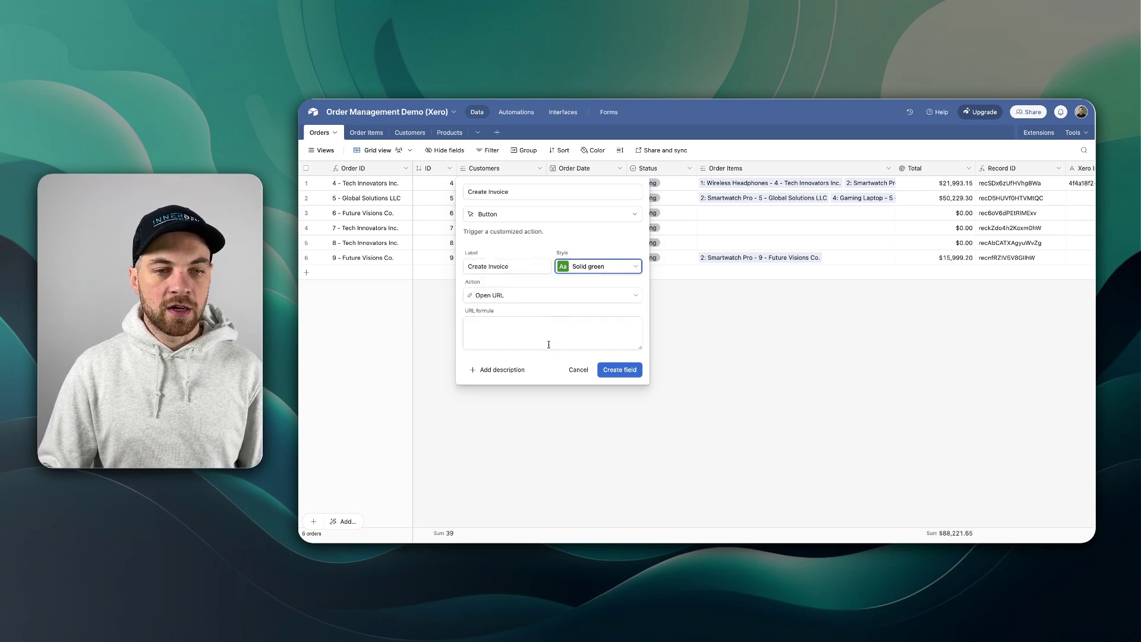
left_click(503, 297)
scroll(521, 332, "down", 1)
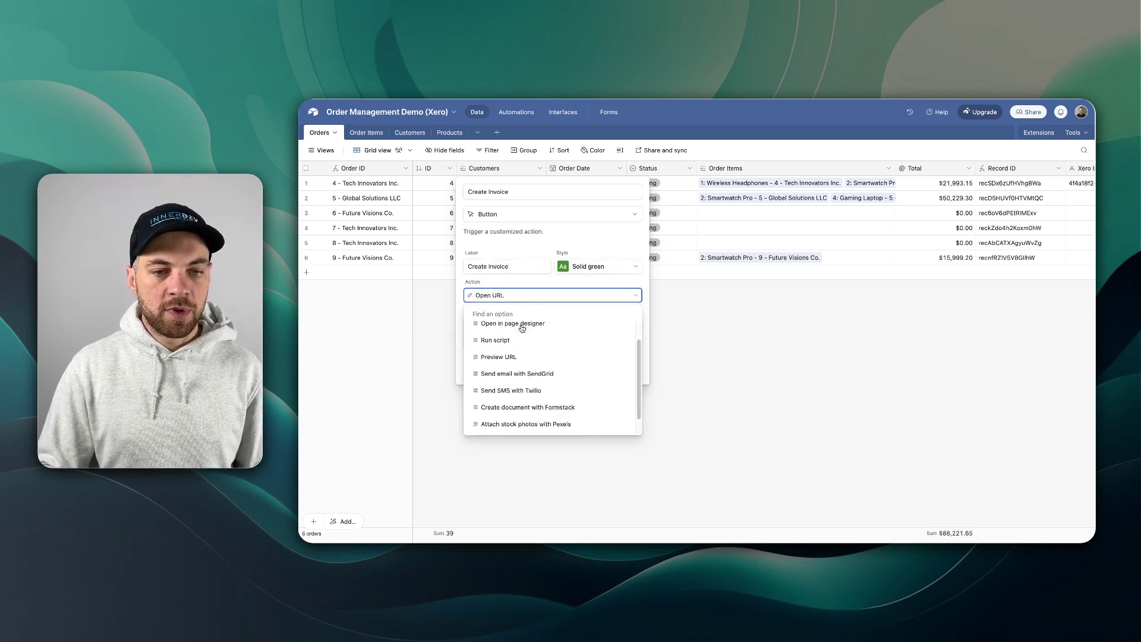
scroll(522, 332, "up", 1)
left_click(528, 336)
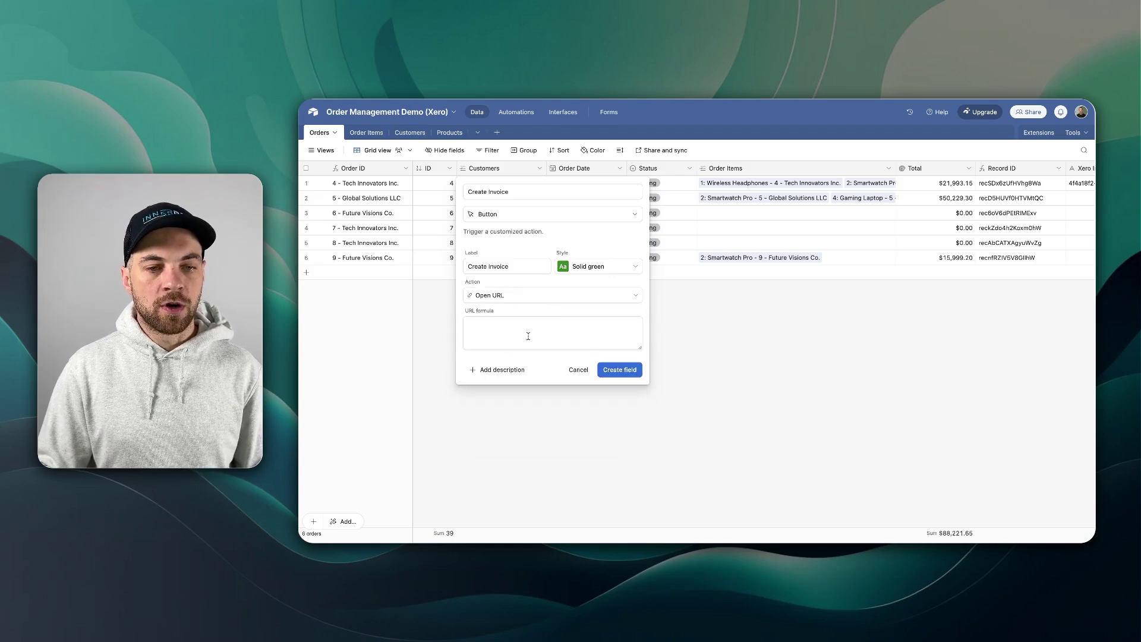
left_click(520, 324)
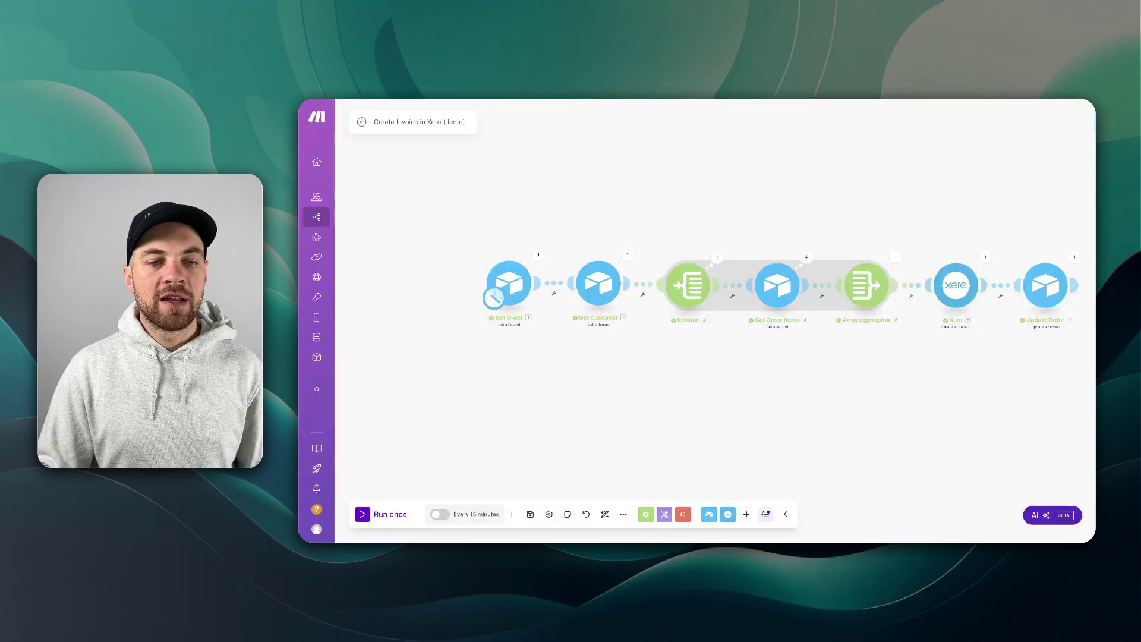
Add a custom webhook module named 'DEMO Create new invoice (XERO)' and copy its address.
right_click(460, 280)
left_click(505, 290)
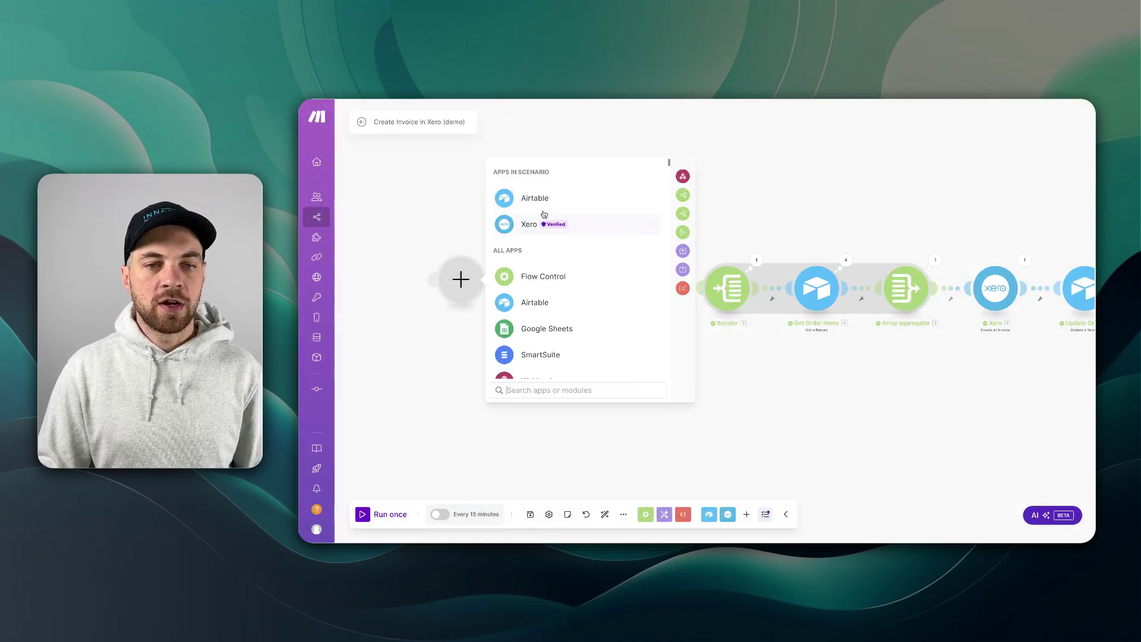
left_click(683, 178)
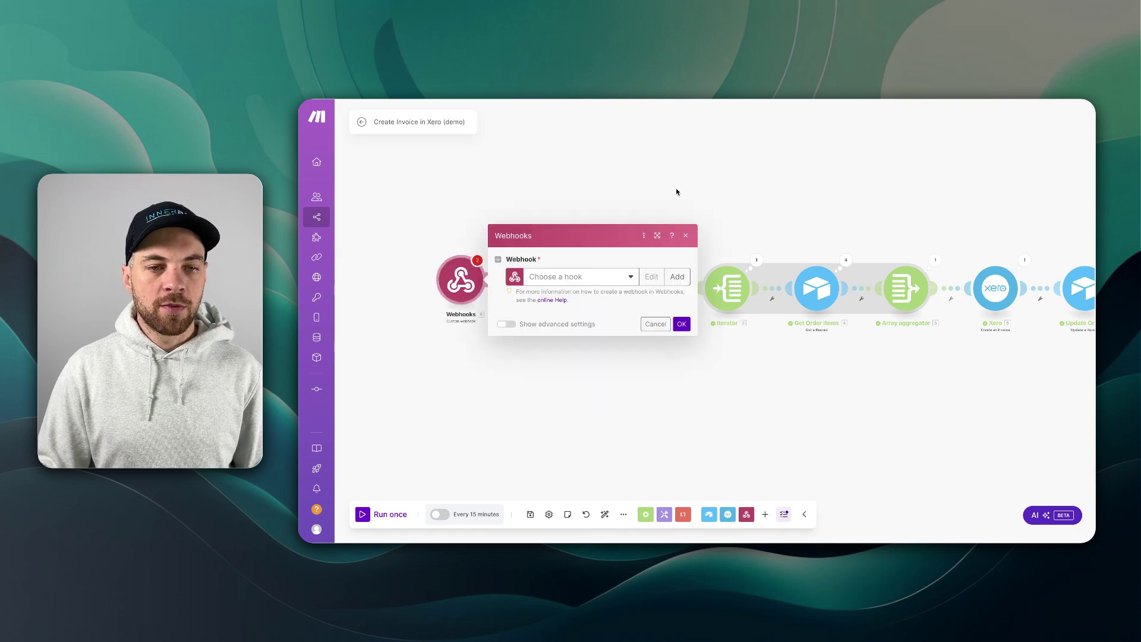
left_click(675, 278)
left_click_drag(844, 241, 724, 237)
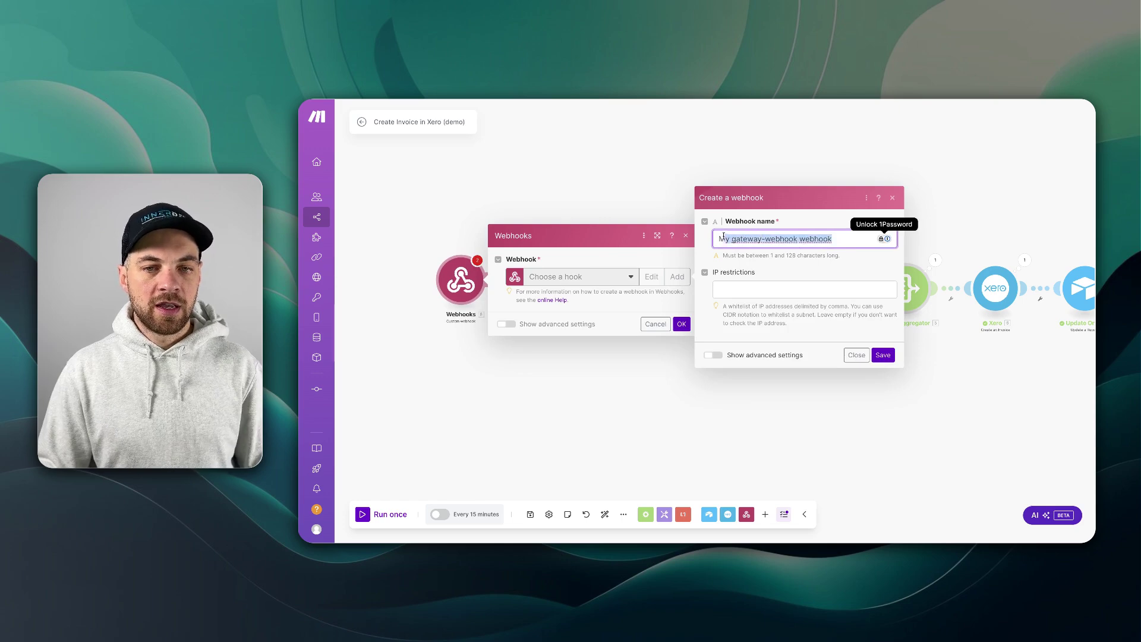
type("DEMO Crea")
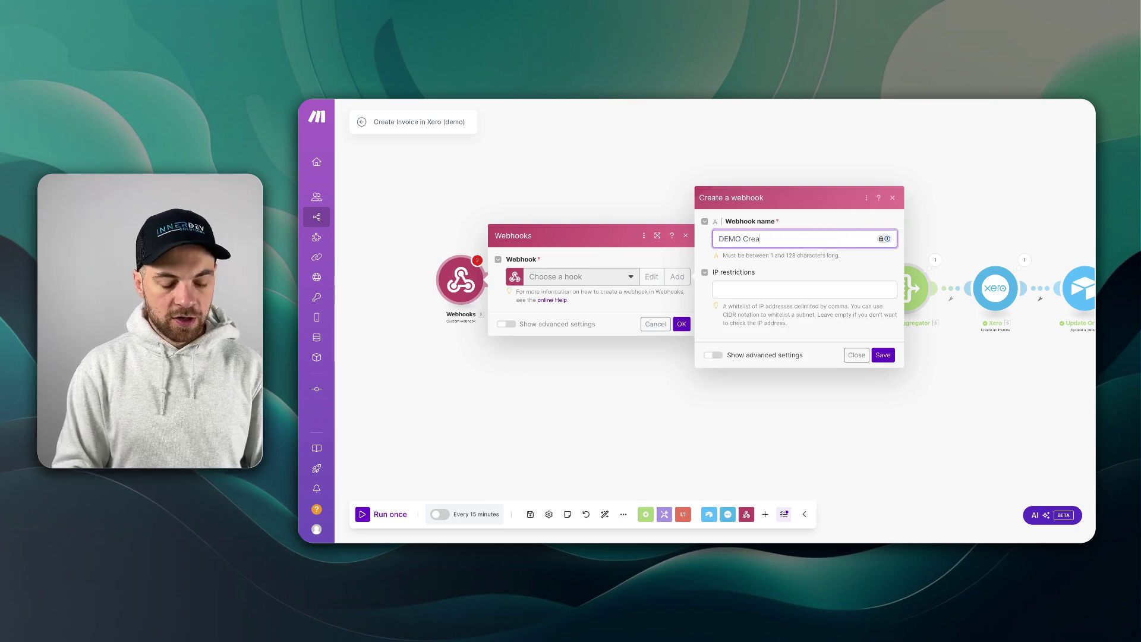
type("te new invoice")
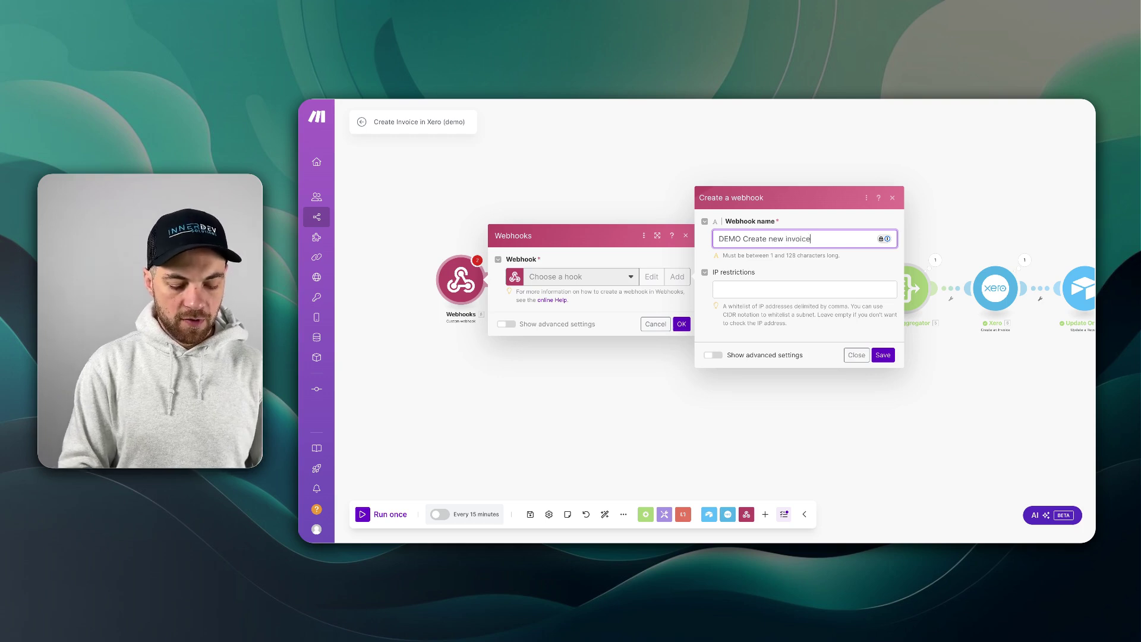
type(" (XERO)")
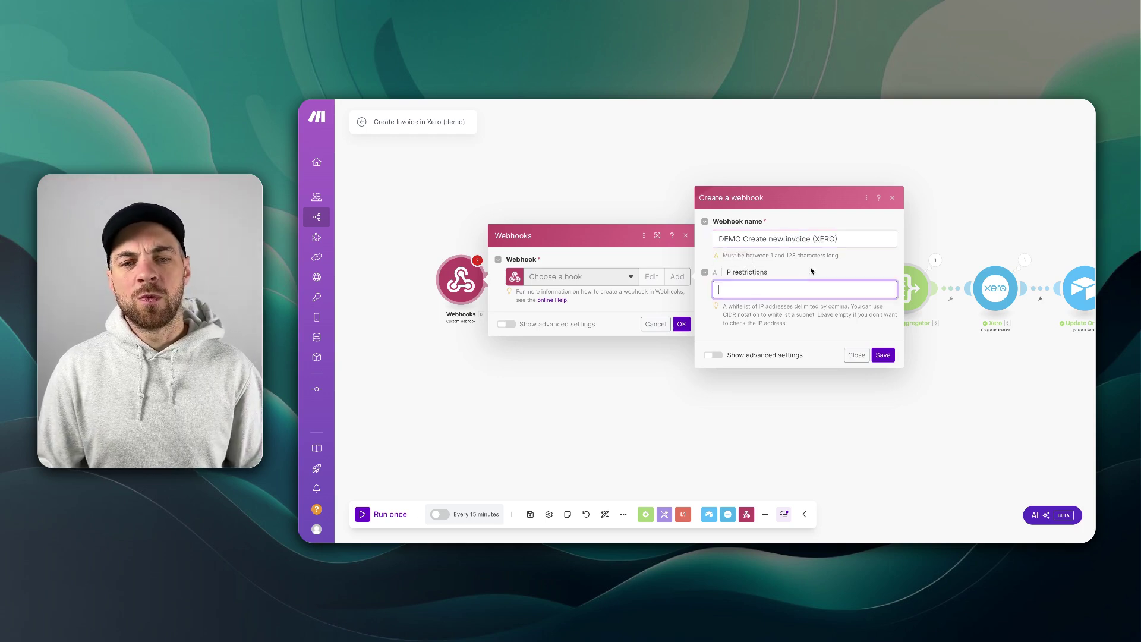
key("Tab")
left_click(883, 354)
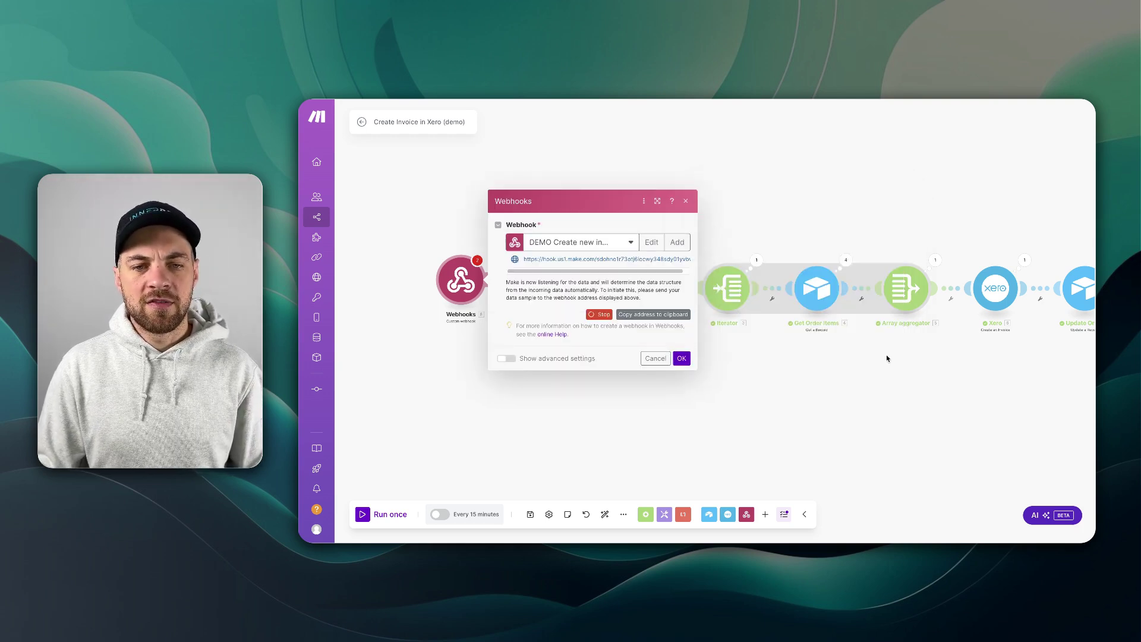
left_click(652, 319)
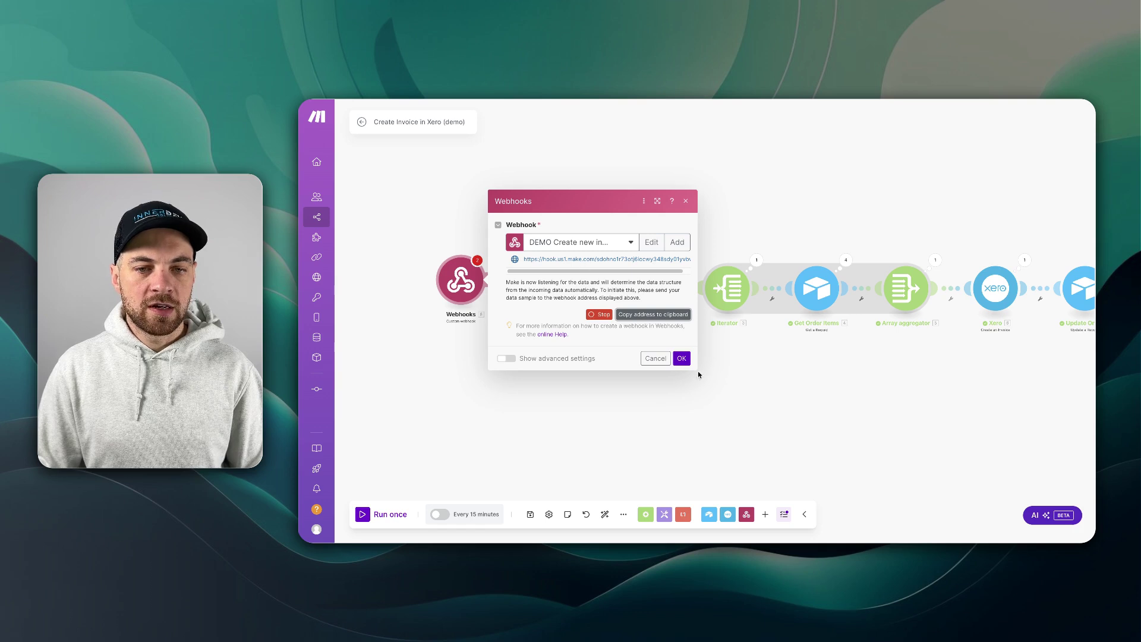
left_click(682, 358)
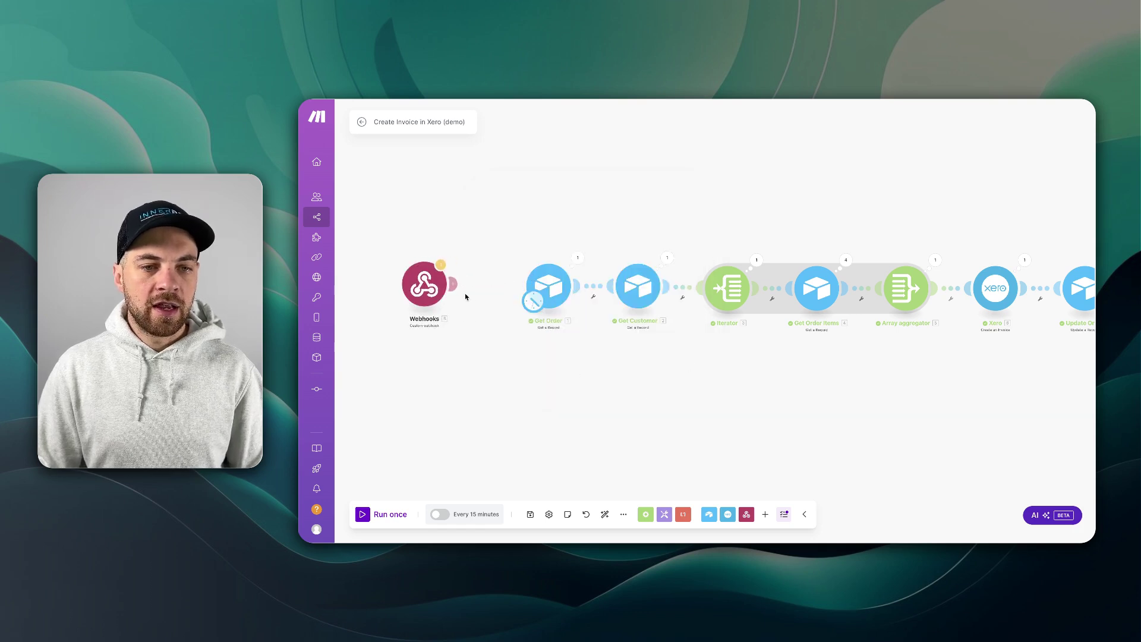
Link the webhook to Get Order and delete Get Order's fixed Record ID value.
left_click_drag(454, 286, 528, 292)
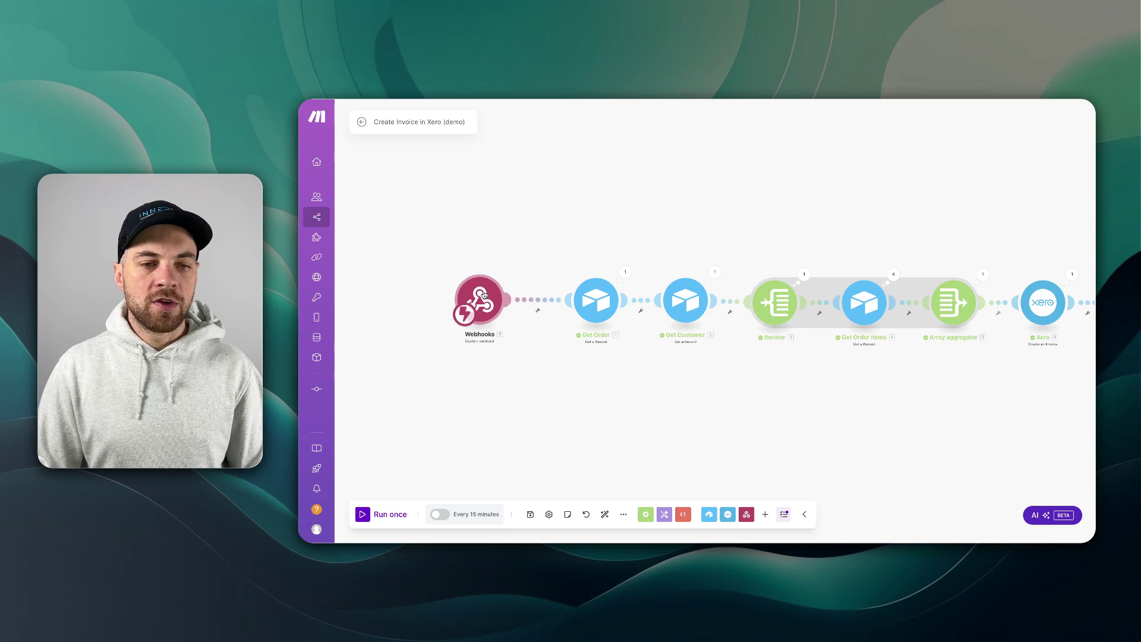
left_click(591, 304)
left_click(742, 374)
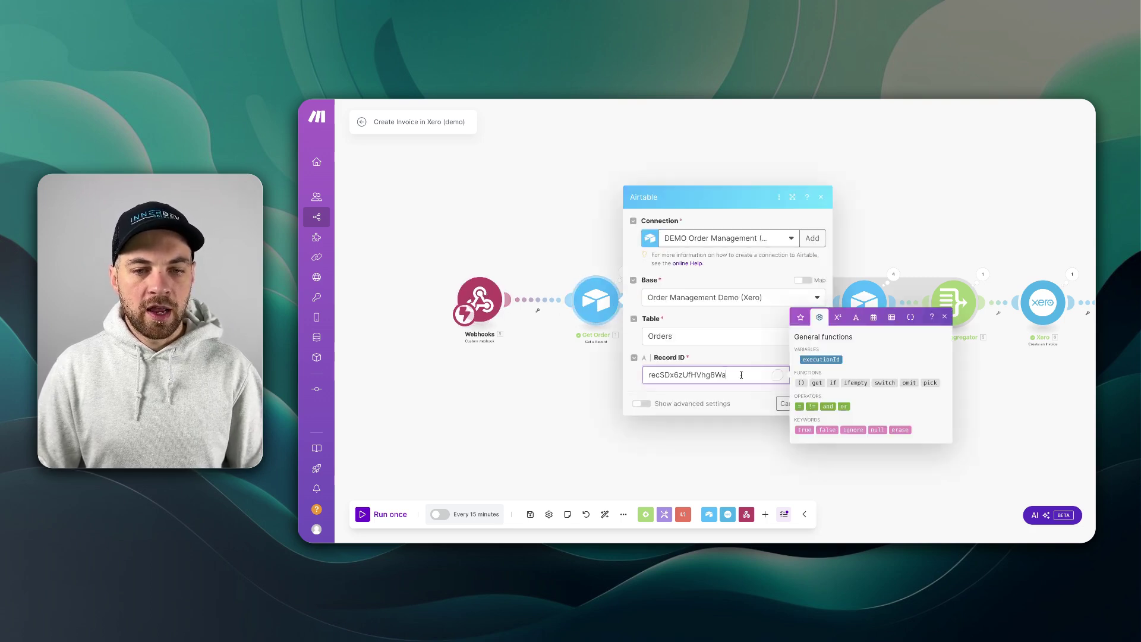
left_click_drag(741, 375, 602, 370)
key("BackSpace")
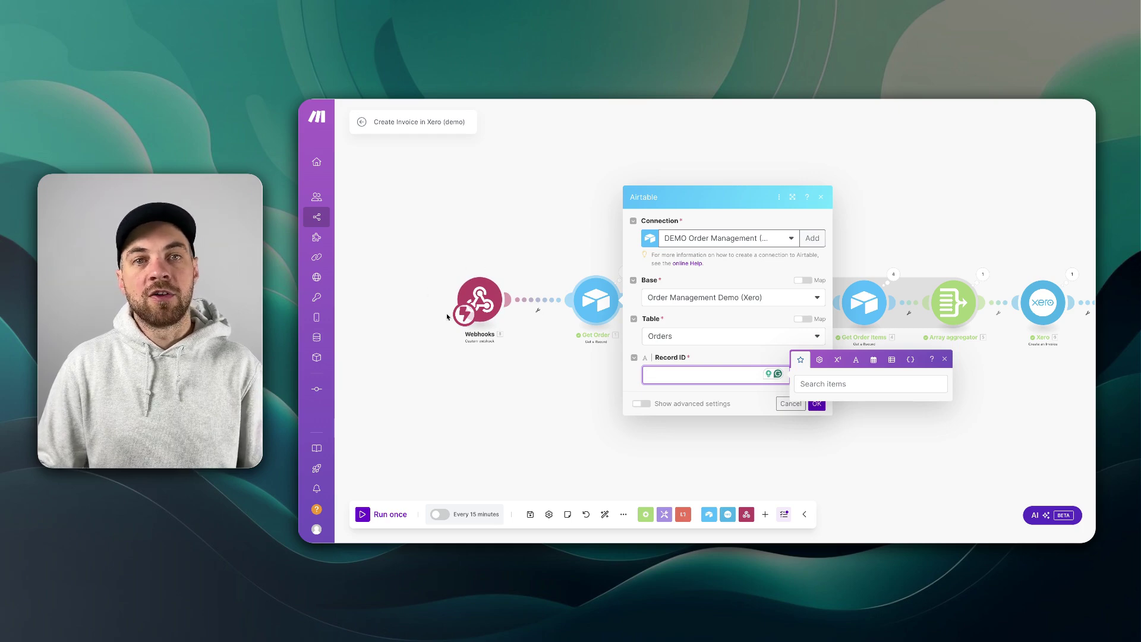
left_click(790, 404)
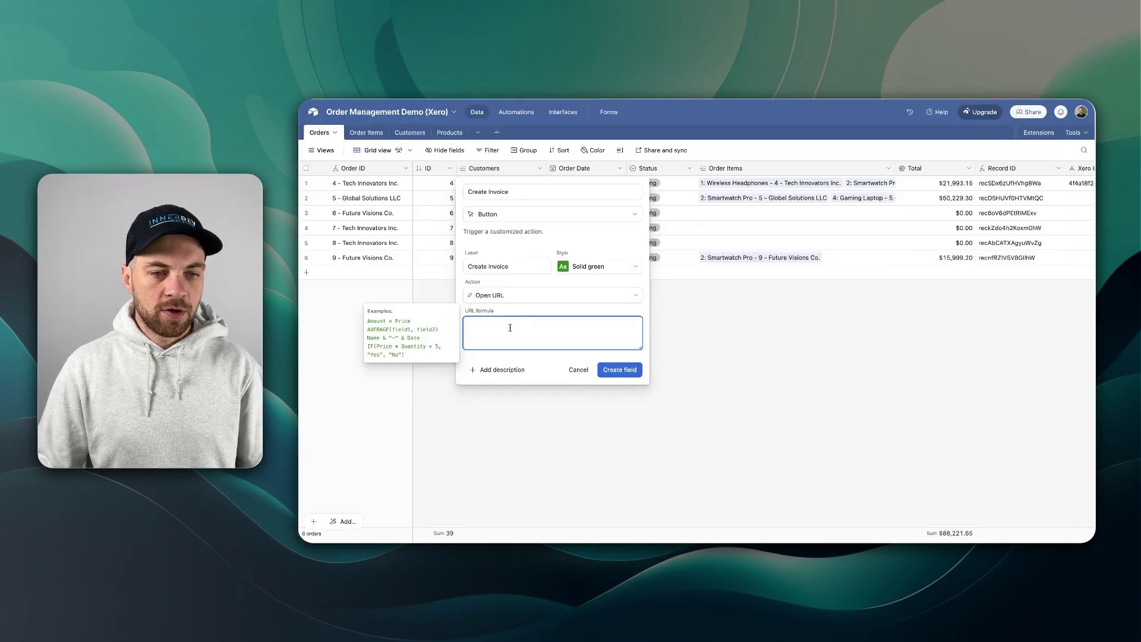
Enter the URL formula CONCATENATE(webhook URL & "?record=", RECORD_ID()).
type("CONCATENATE(")
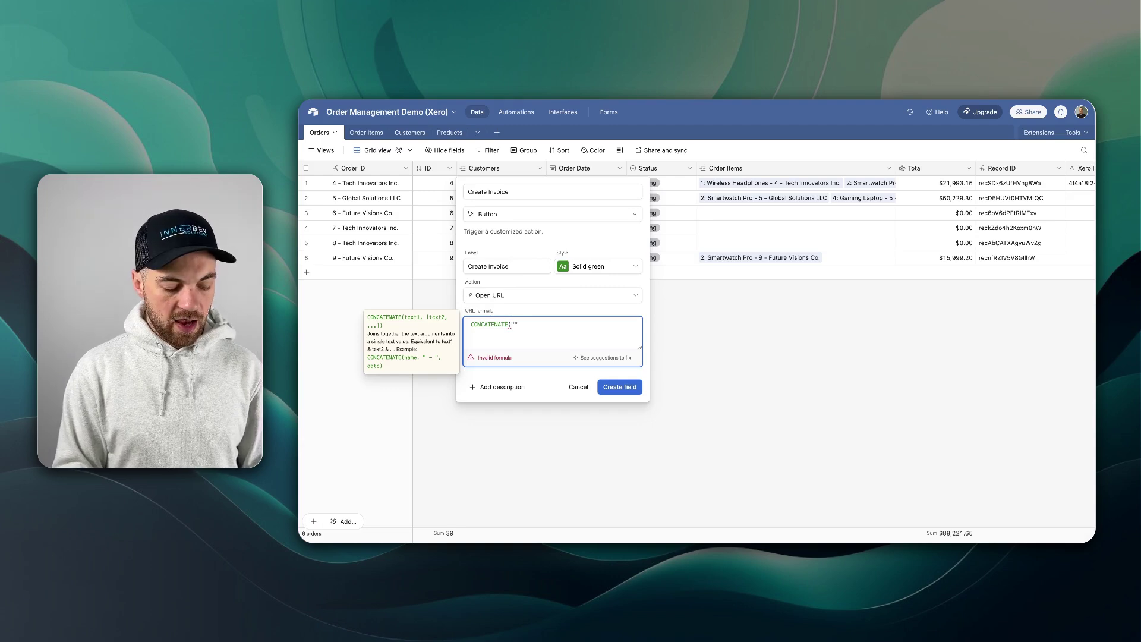
type("\"")
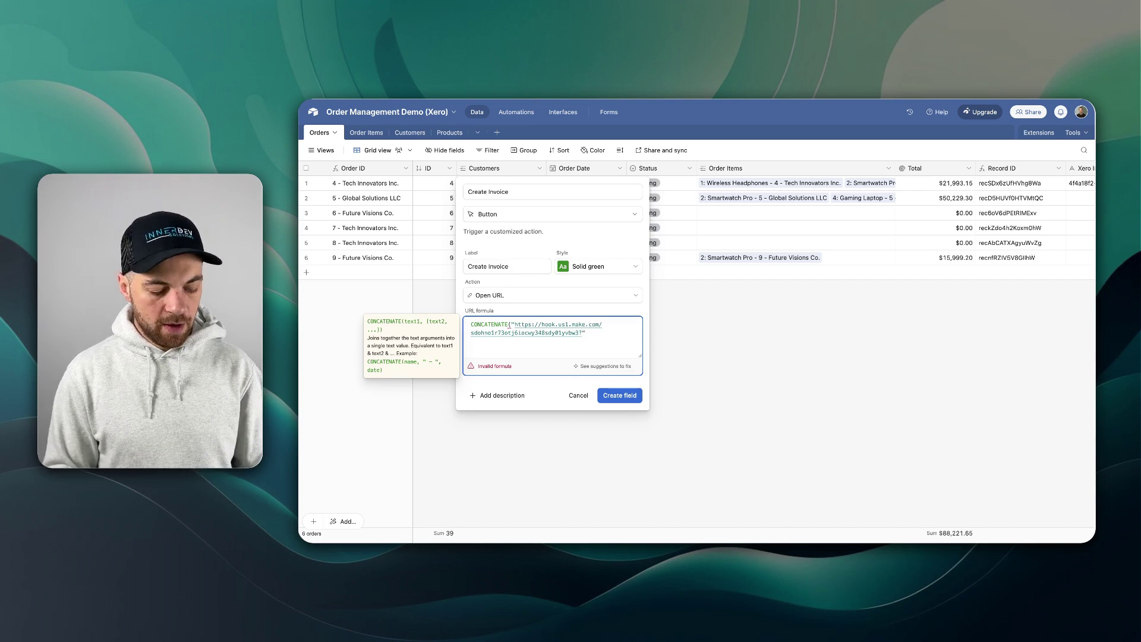
type("record=")
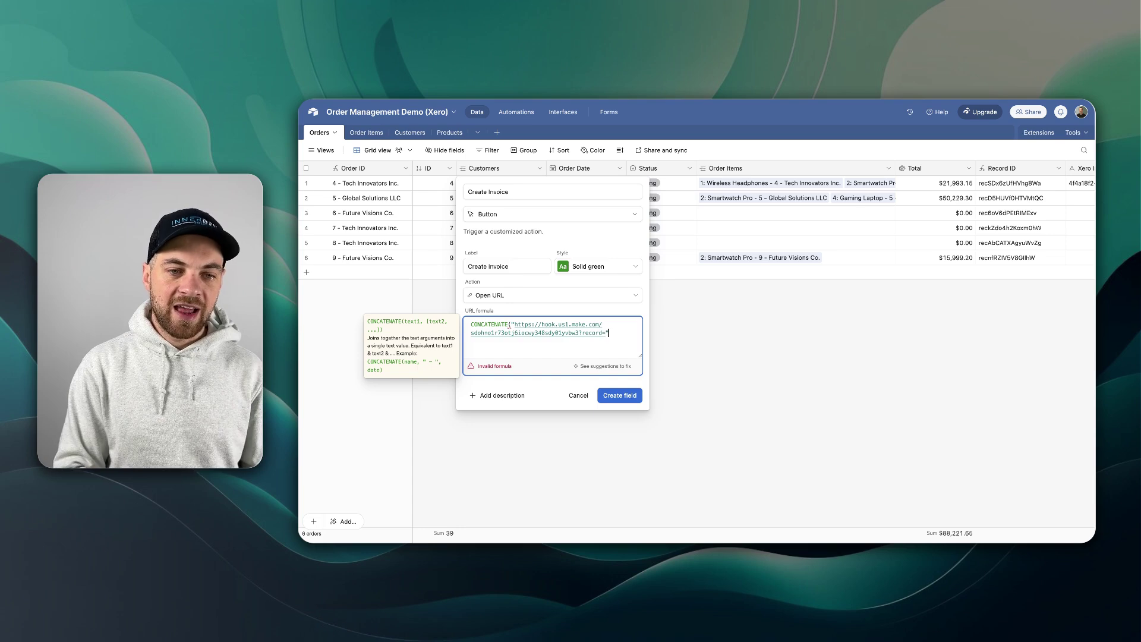
type("cor")
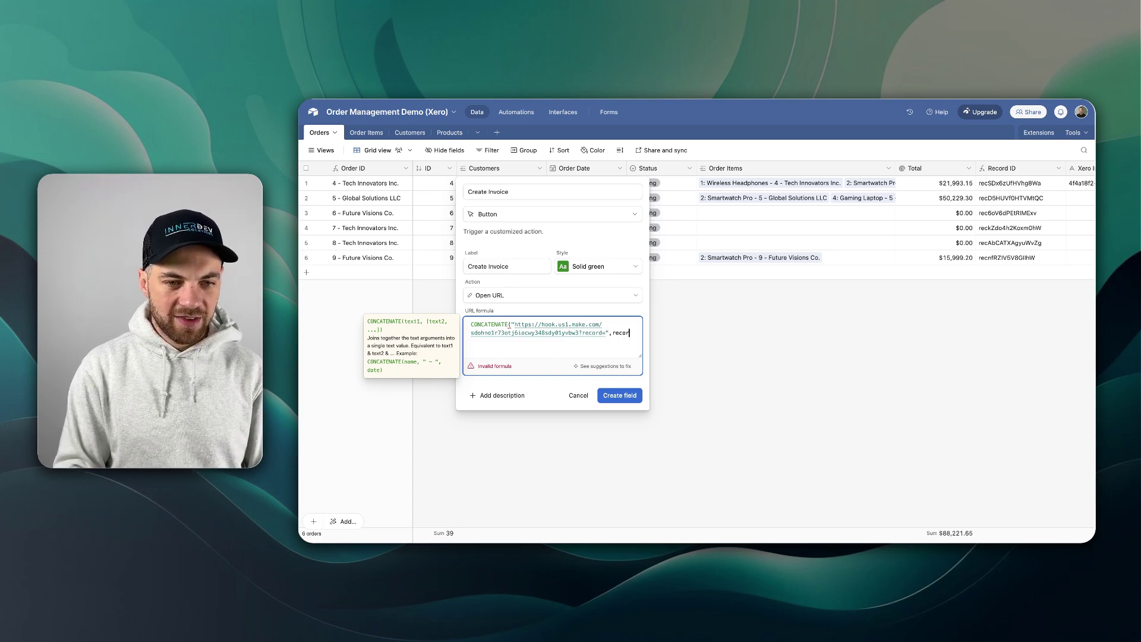
left_click(508, 404)
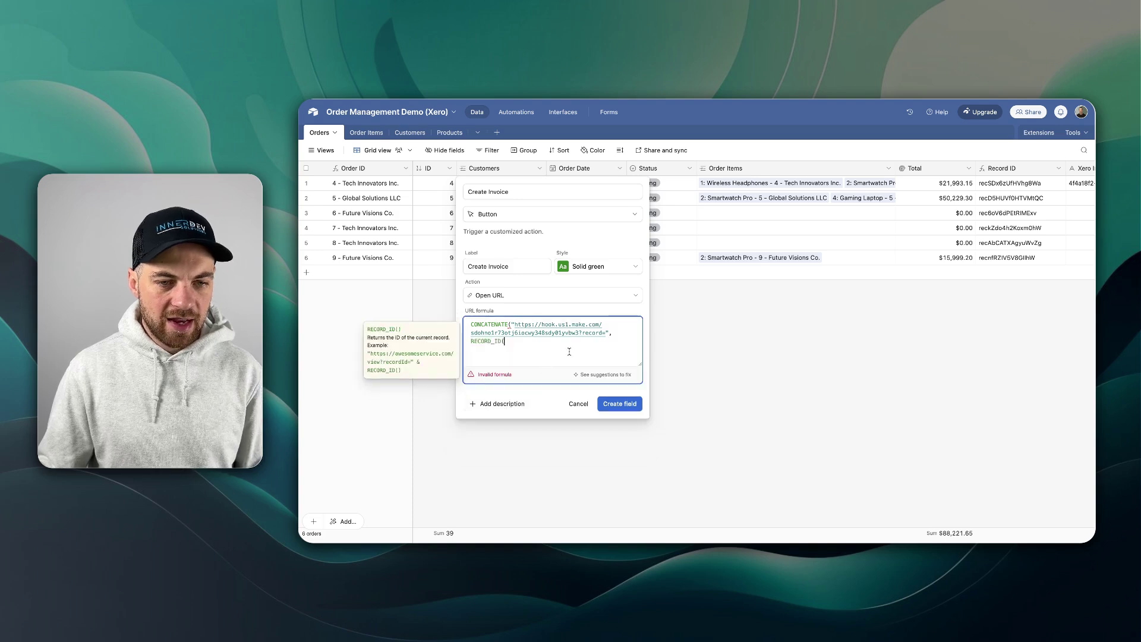
type(")")
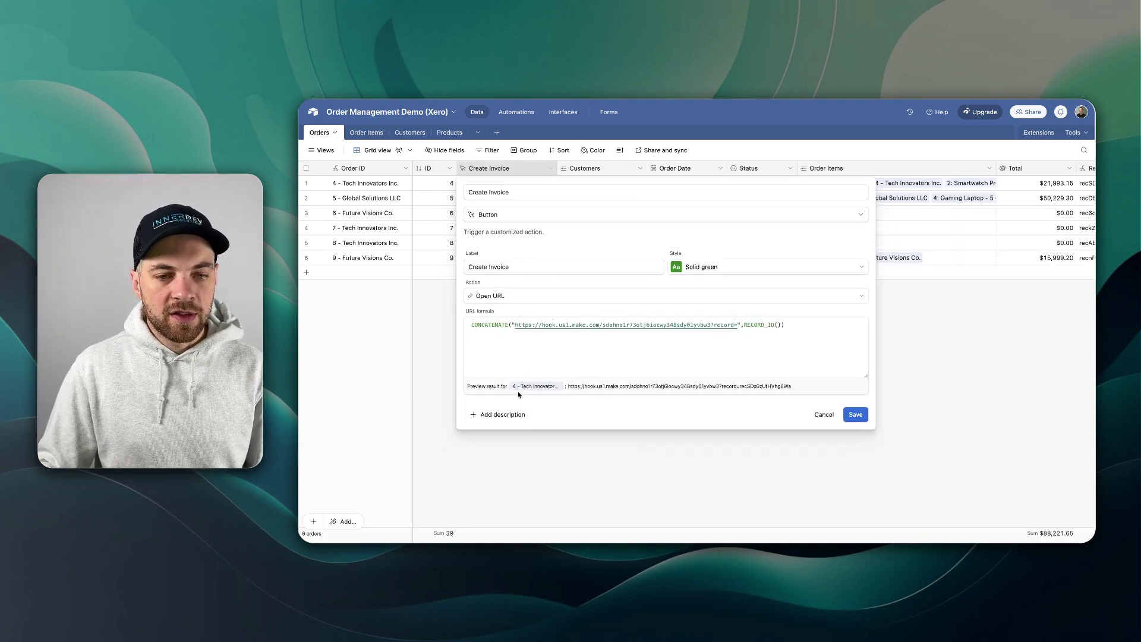
Preview the generated URL for order 4 - Tech Innovators and check its trailing record ID.
left_click(523, 388)
left_click(546, 443)
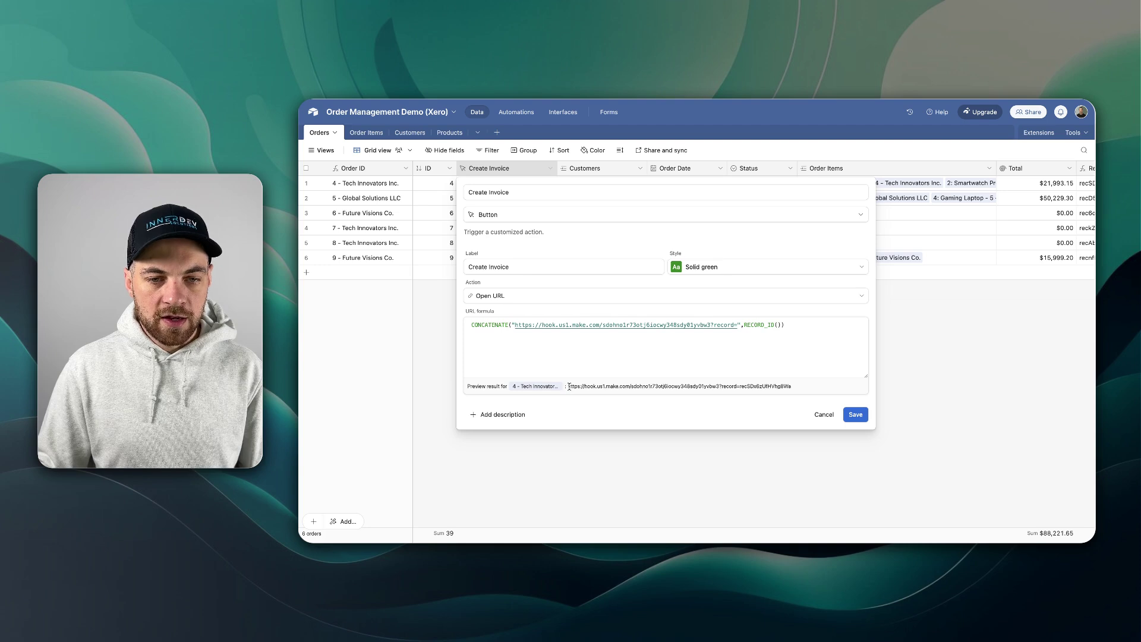
left_click_drag(569, 387, 713, 390)
left_click(721, 386)
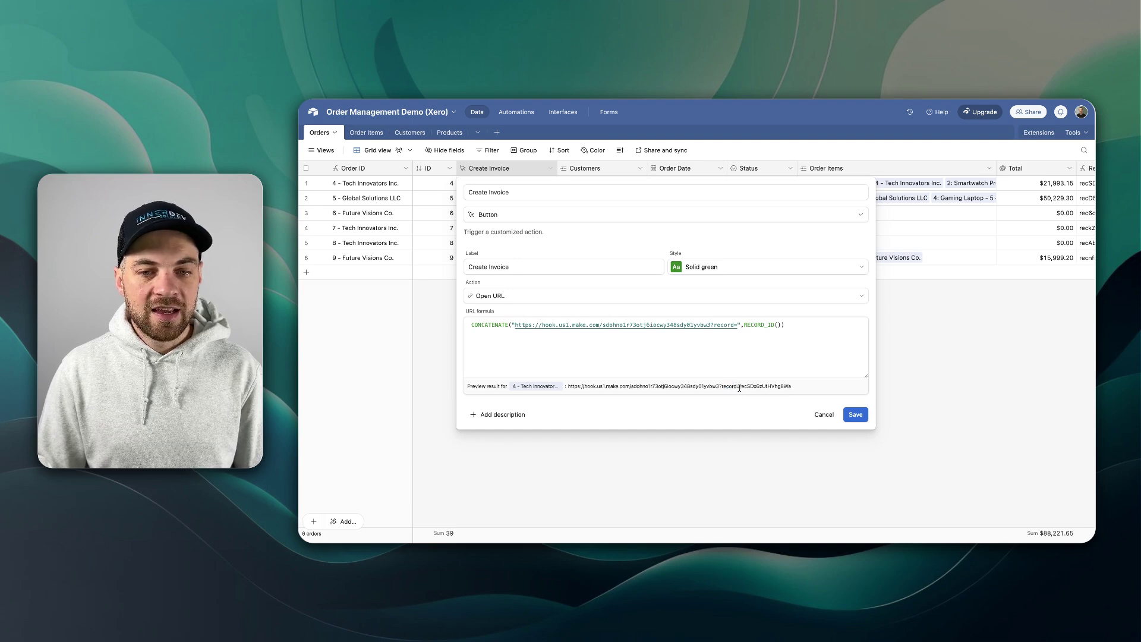
left_click_drag(798, 390, 754, 388)
left_click(827, 416)
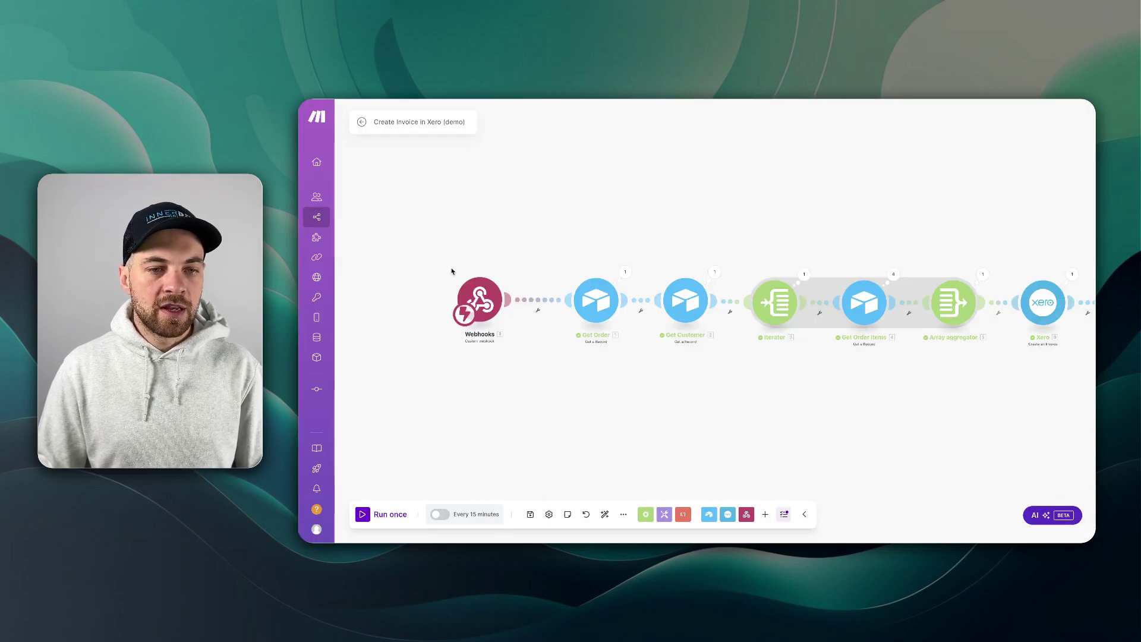
Run only the webhook module, trigger Create Invoice on Airtable row 1, and inspect the received record ID.
right_click(484, 302)
left_click(509, 325)
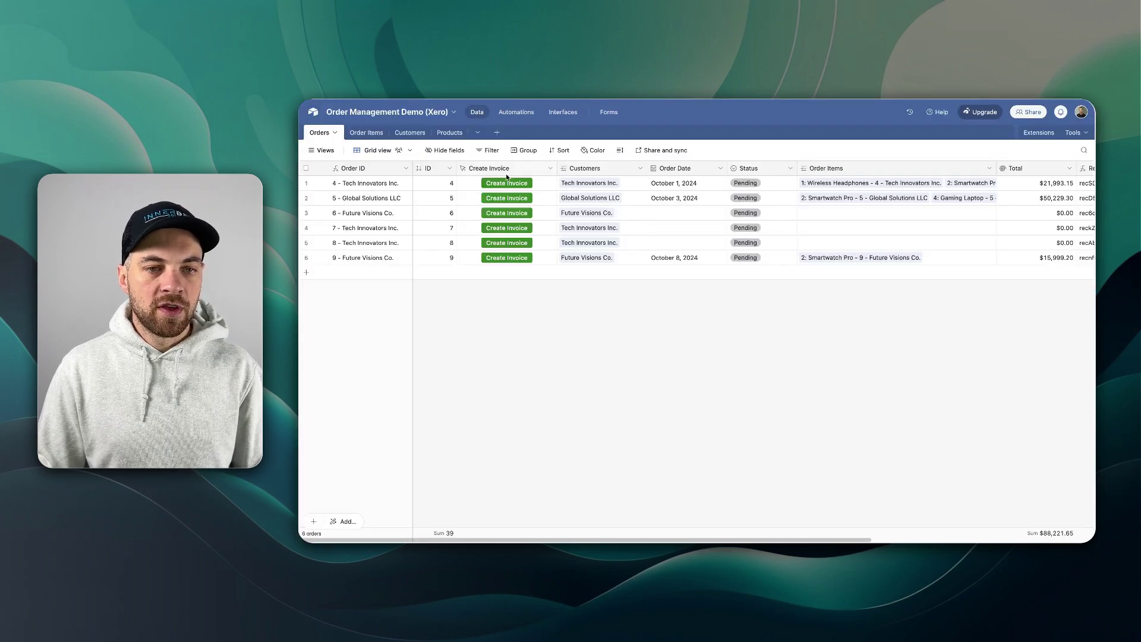
left_click(505, 184)
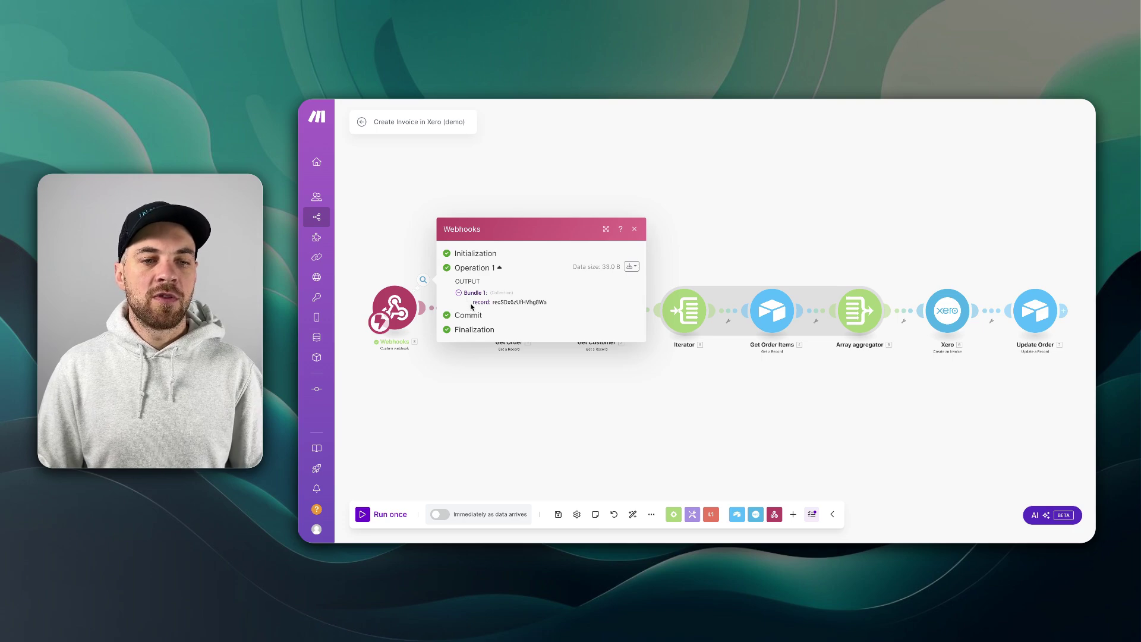
double_click(474, 302)
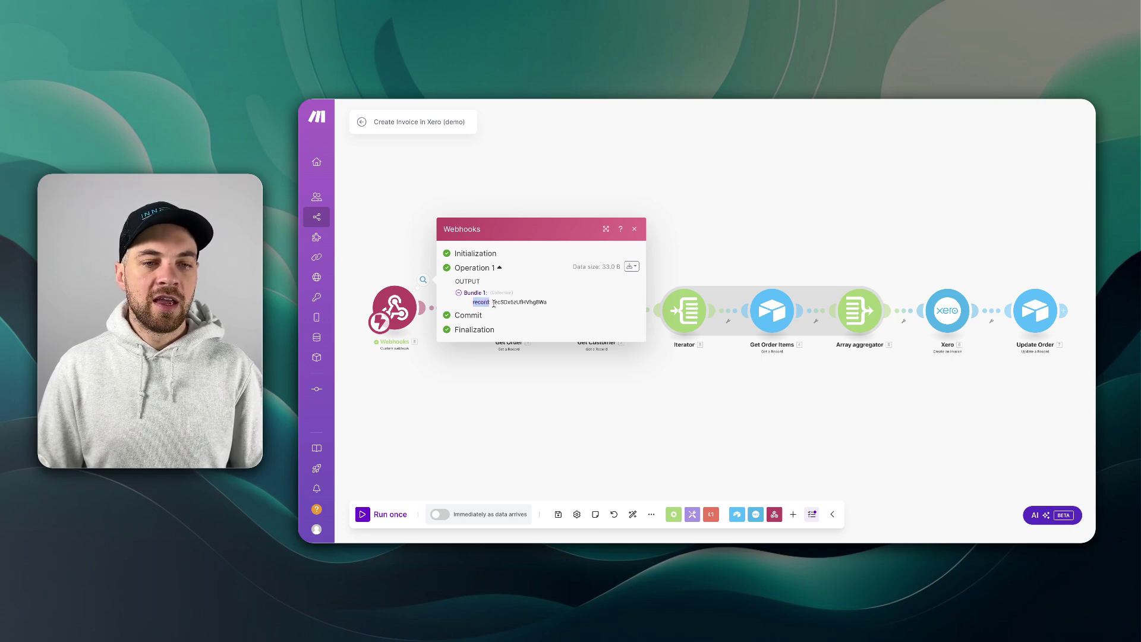
Swap Get Order's hard-coded Record ID for the webhook's record value and run once awaiting data.
left_click_drag(494, 304, 565, 302)
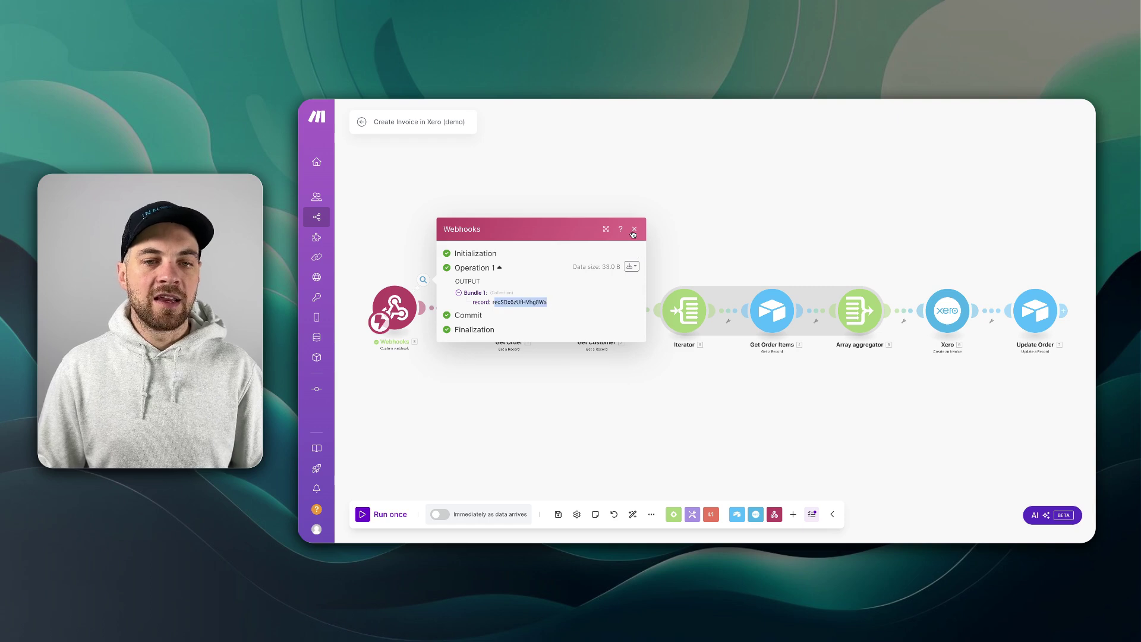
left_click(634, 234)
left_click(571, 291)
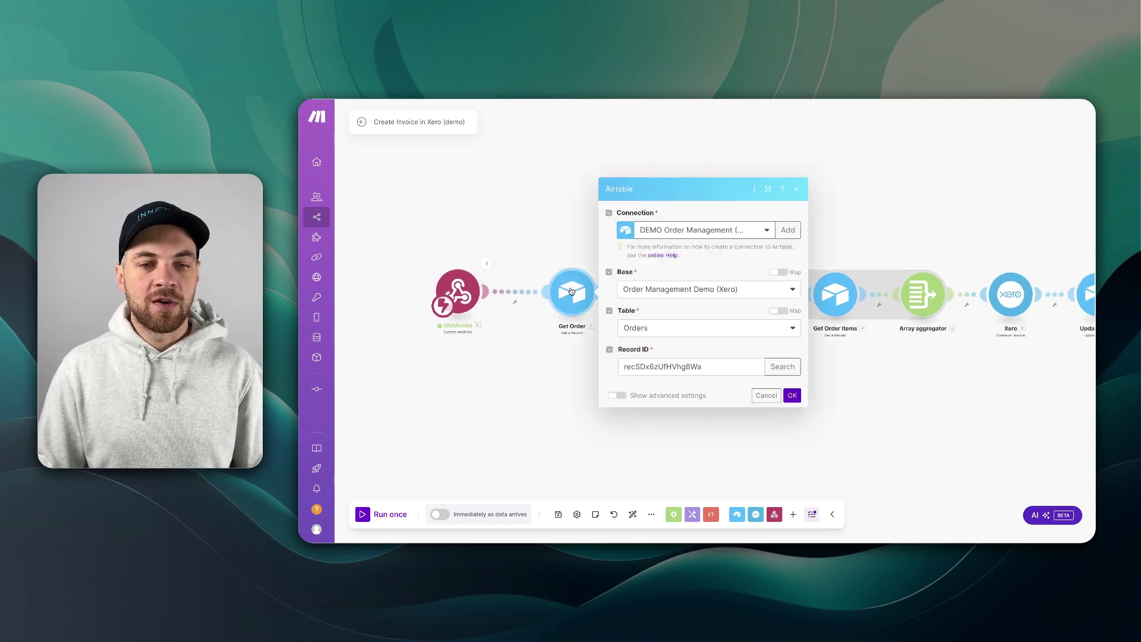
left_click(662, 366)
double_click(662, 366)
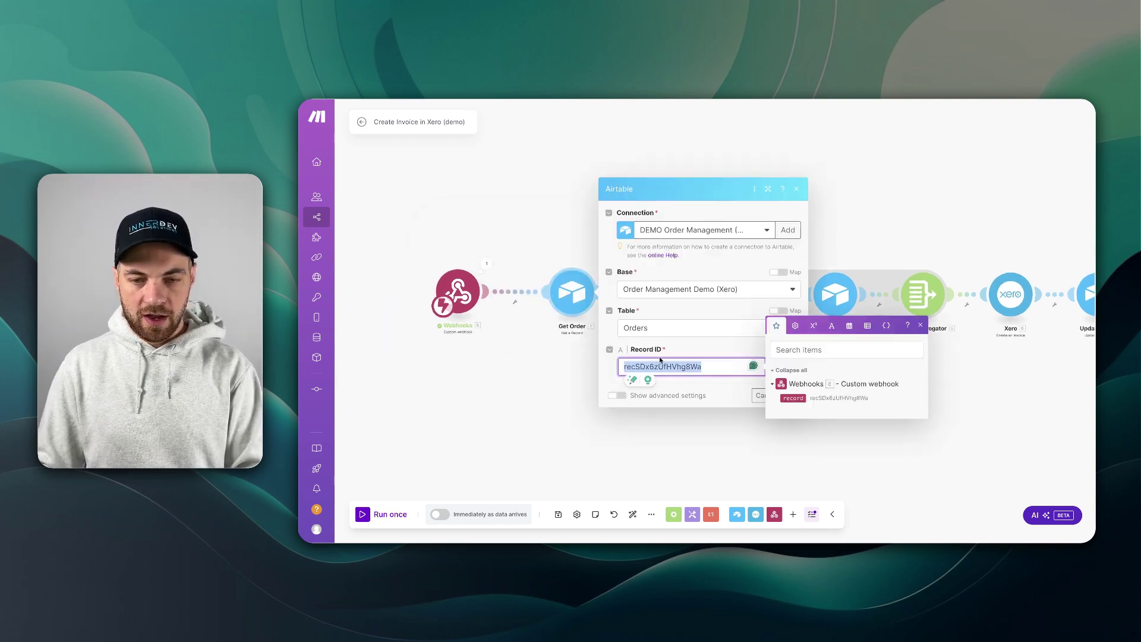
key("BackSpace")
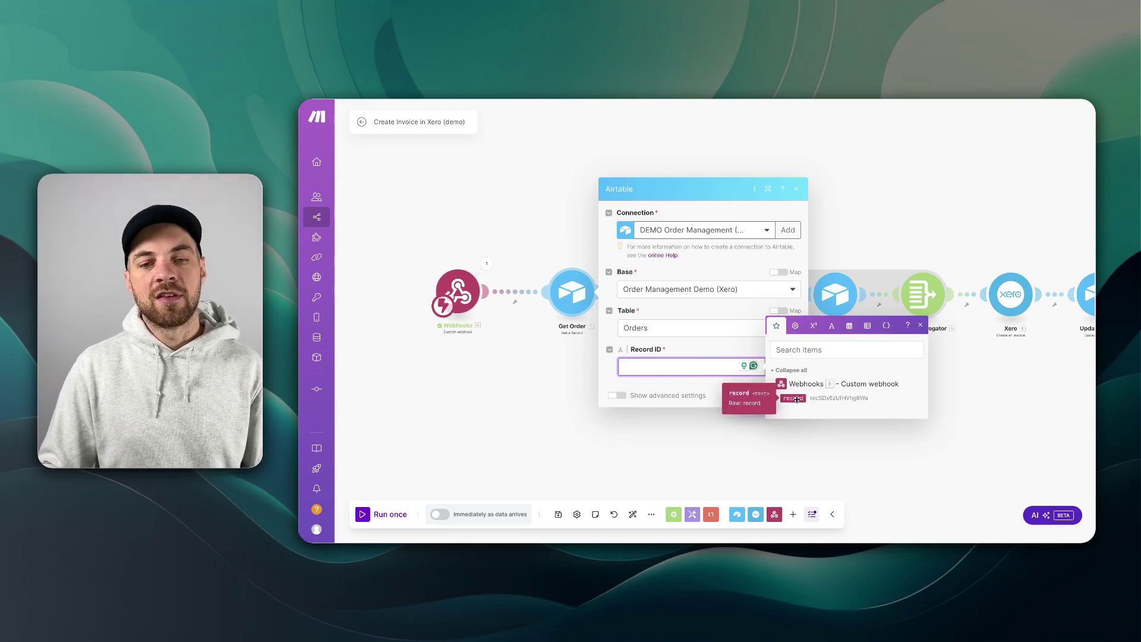
left_click(797, 399)
left_click(793, 394)
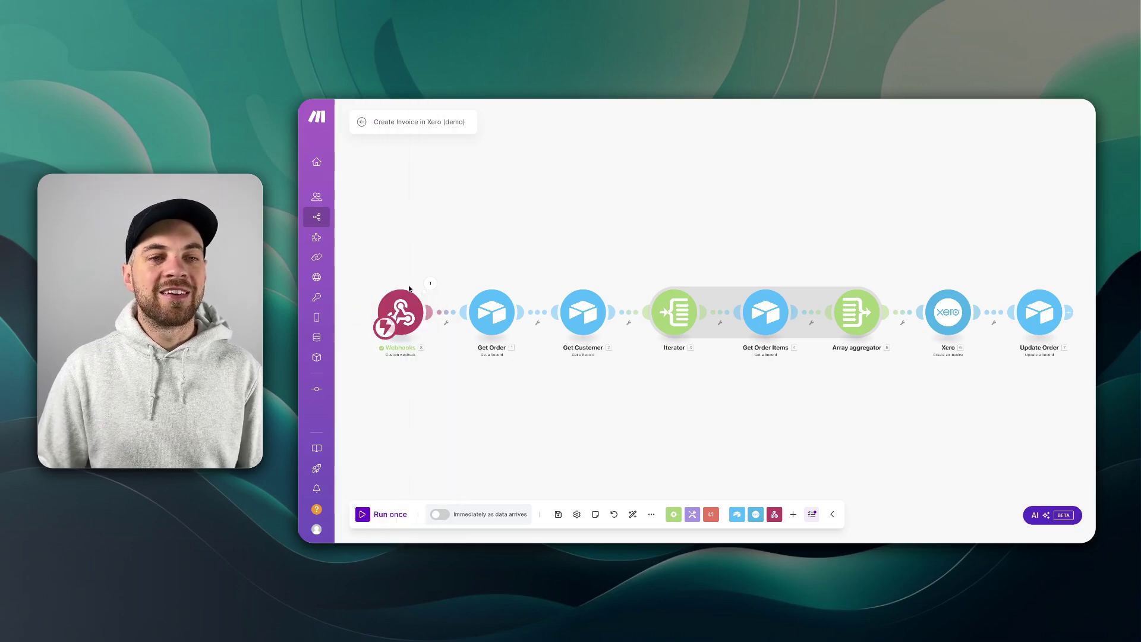
left_click(364, 516)
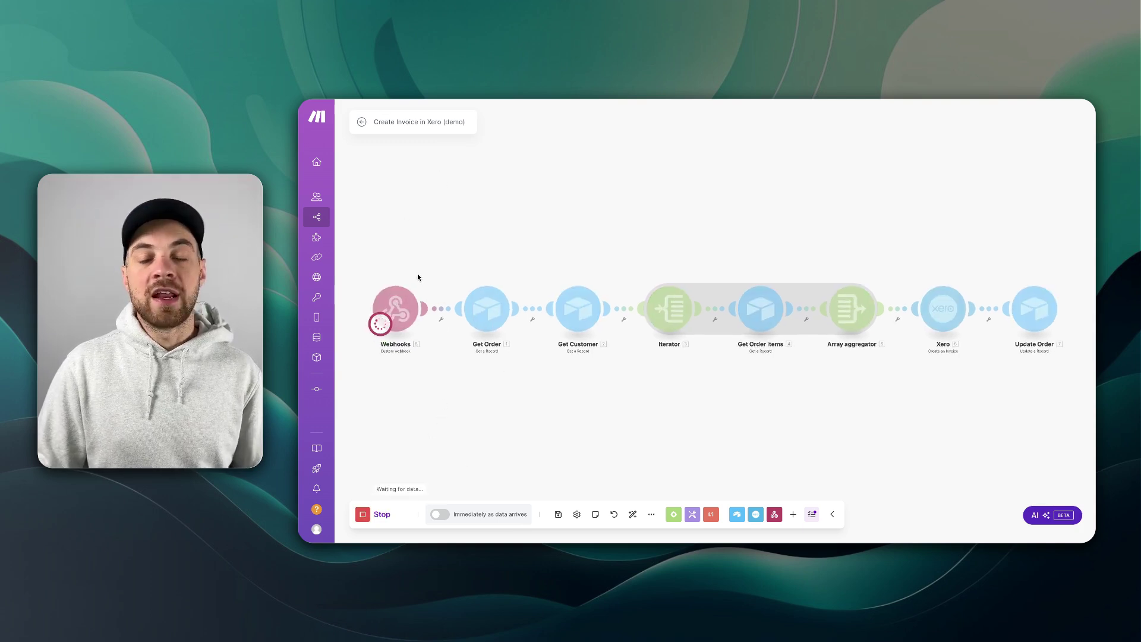
left_click(408, 101)
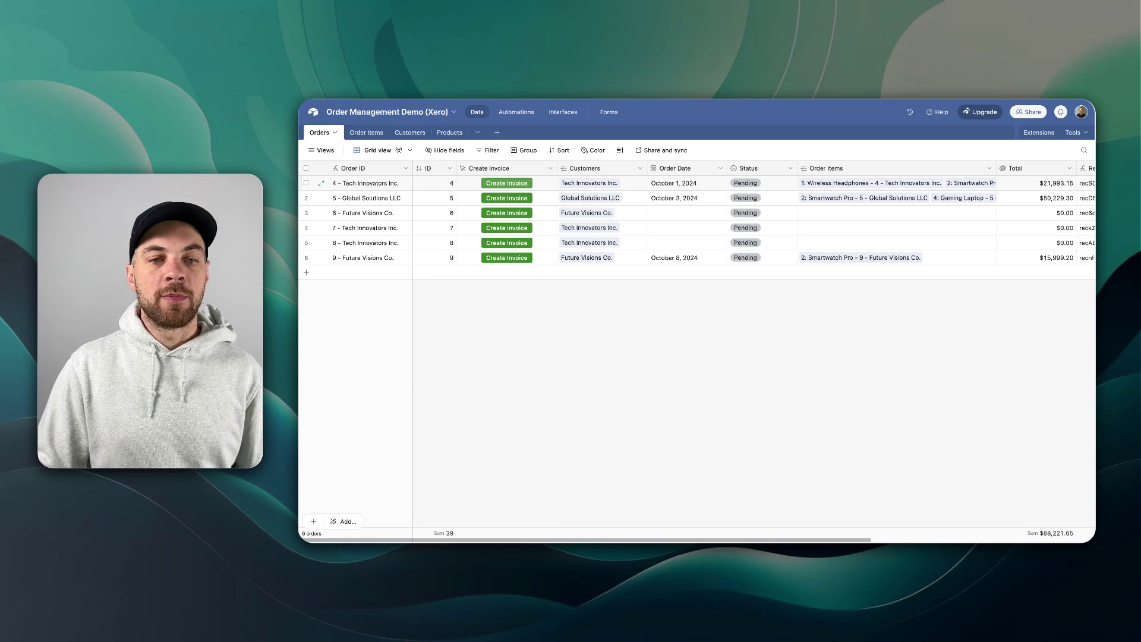
Trigger Create Invoice for order 4 - Tech Innovators Inc. from the Airtable Orders table.
left_click(504, 184)
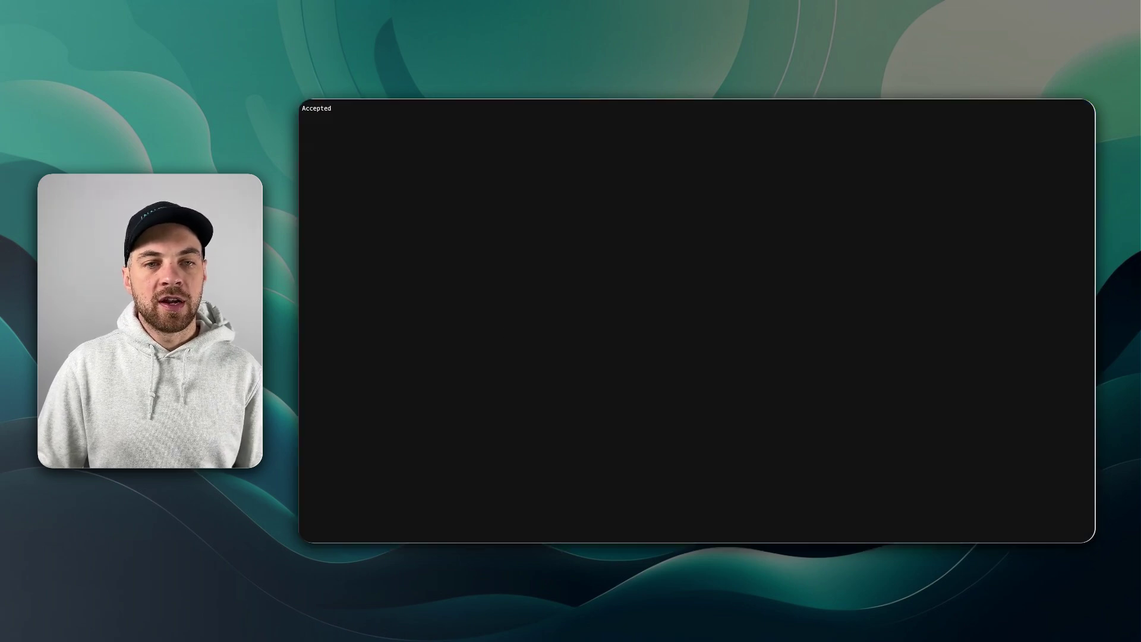
left_click(464, 107)
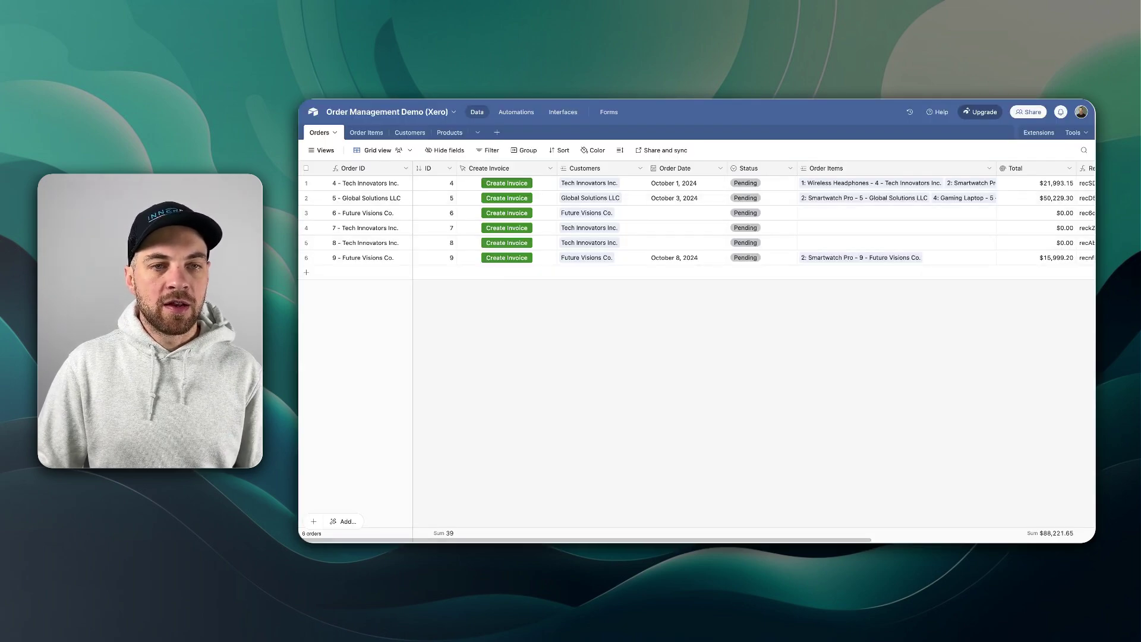
key("ctrl+Tab")
Check that every module ran and inspect the record data the webhook received.
scroll(658, 237, "right", 3)
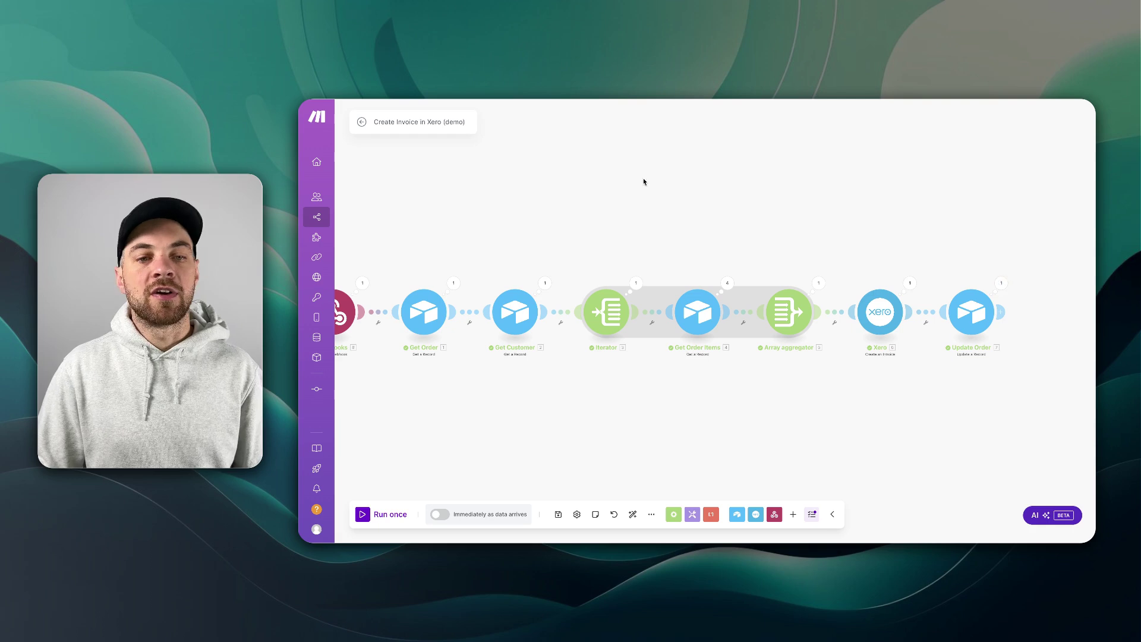
scroll(518, 204, "left", 5)
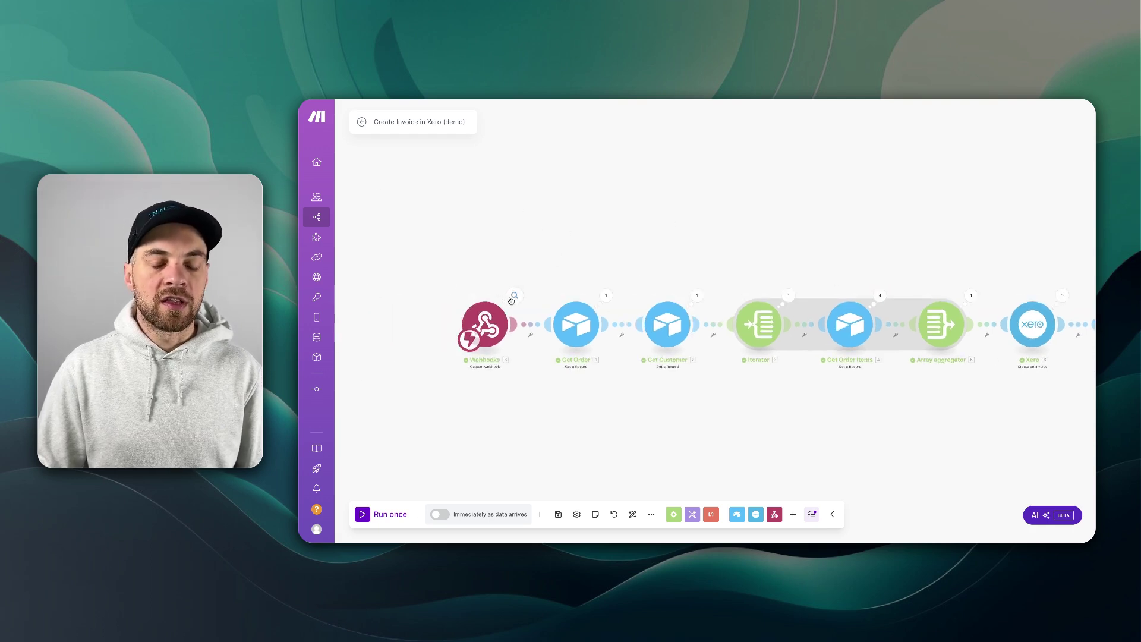
left_click(513, 296)
scroll(486, 256, "right", 3)
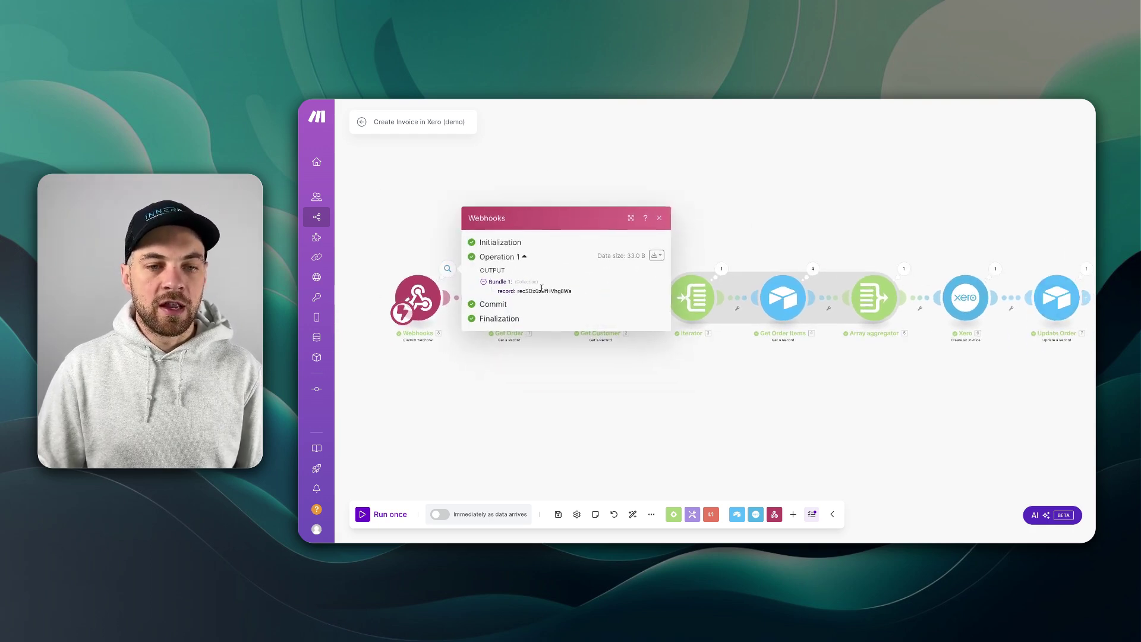
left_click(660, 221)
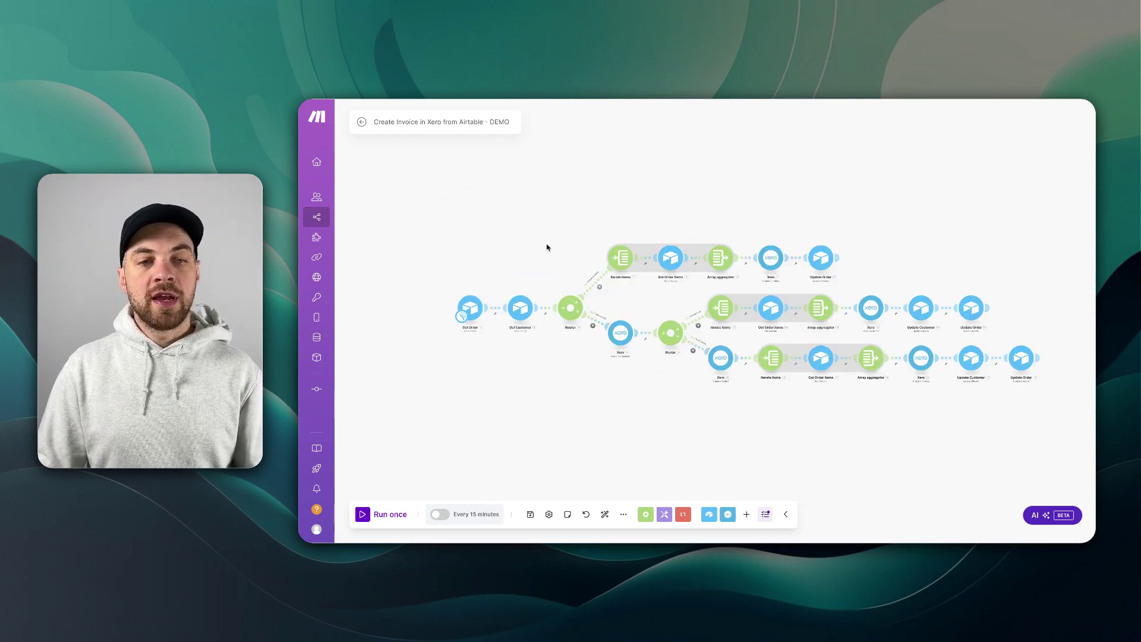
scroll(515, 230, "up", 2)
scroll(506, 244, "down", 1)
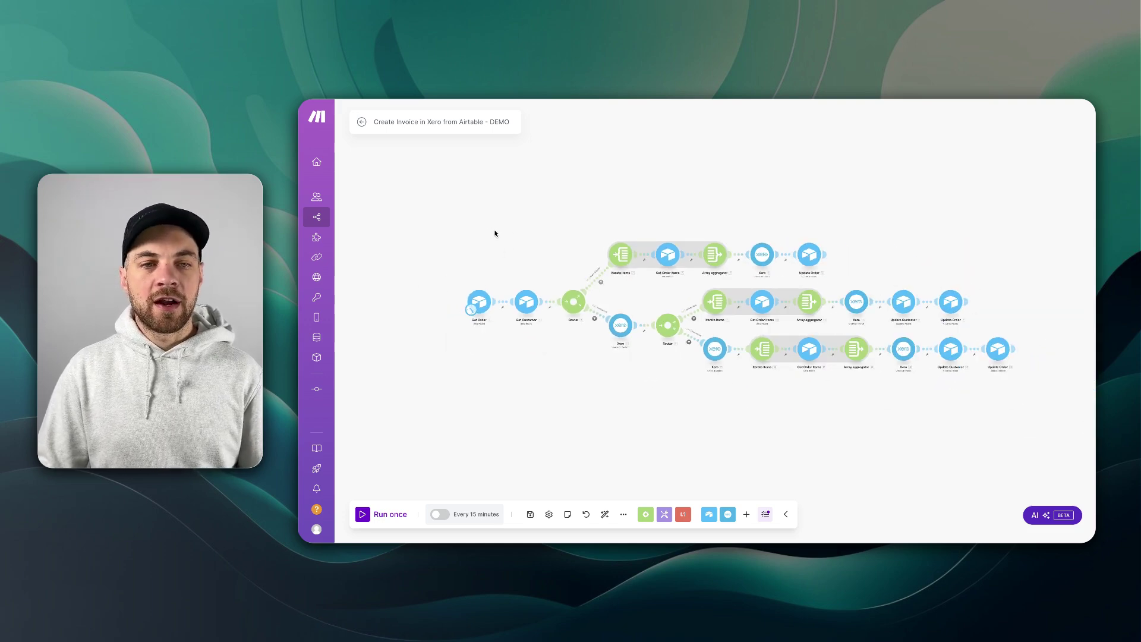
scroll(557, 190, "up", 2)
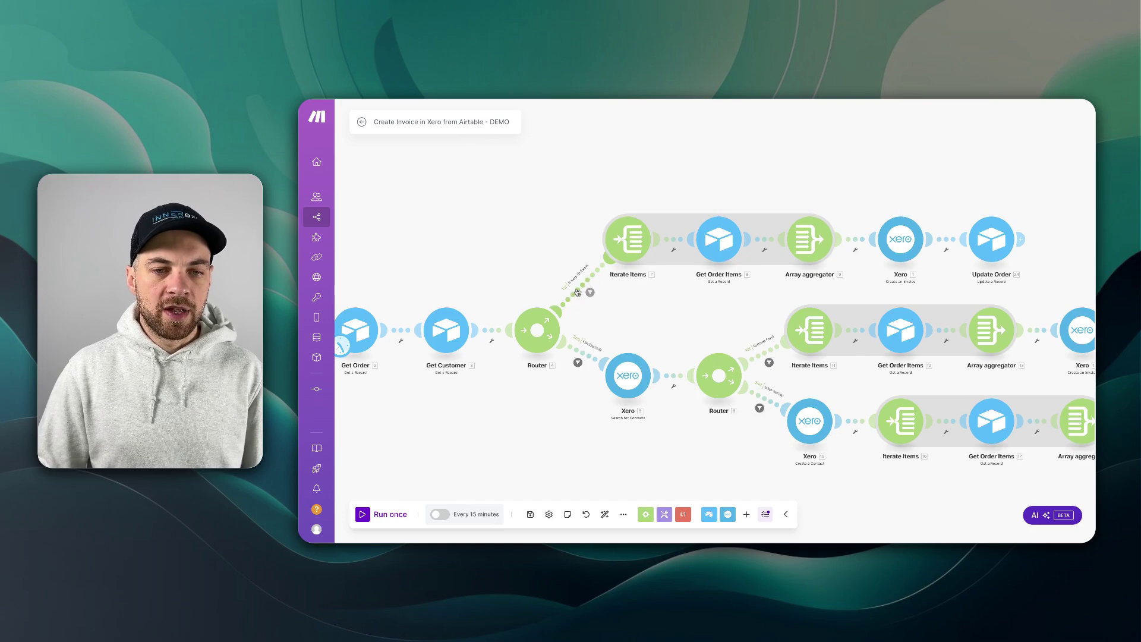
left_click(592, 295)
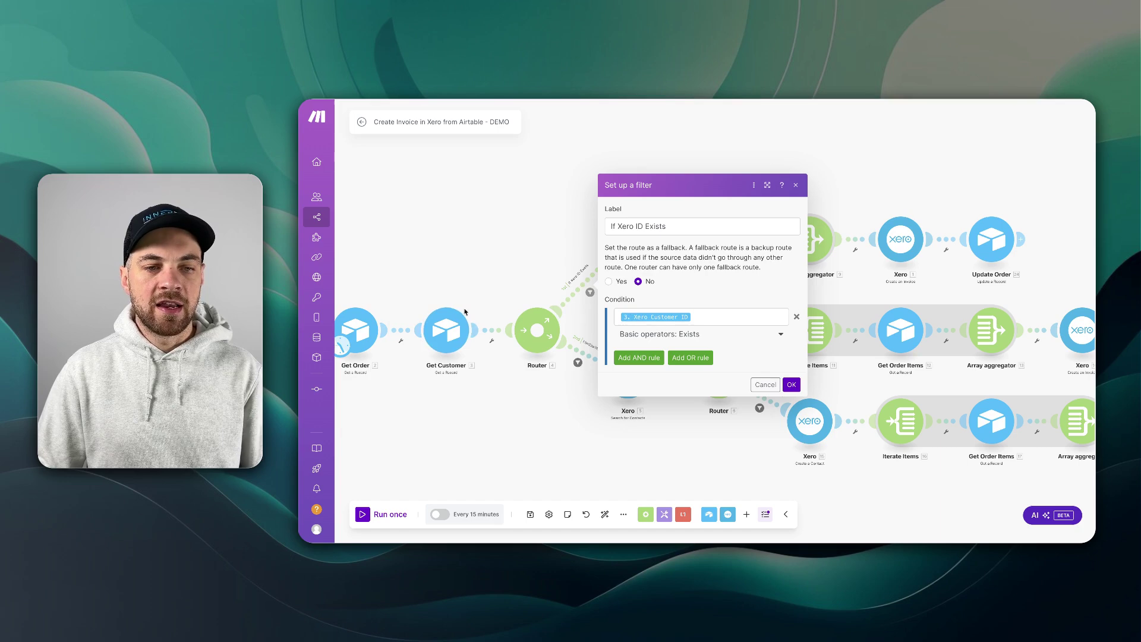
left_click(592, 205)
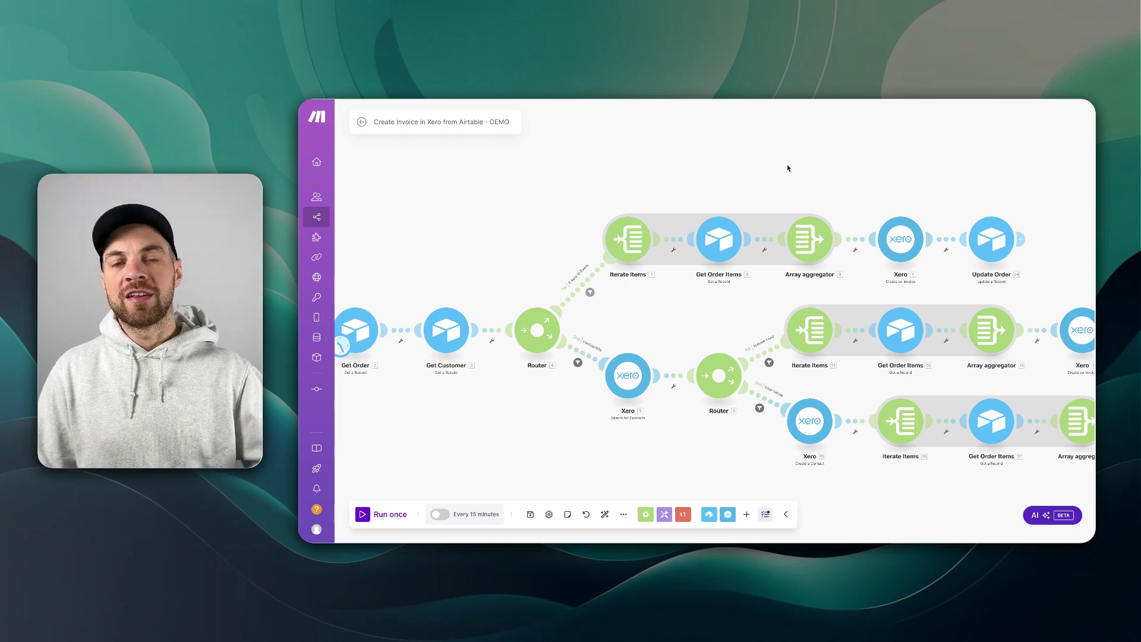
scroll(787, 168, "down", 3)
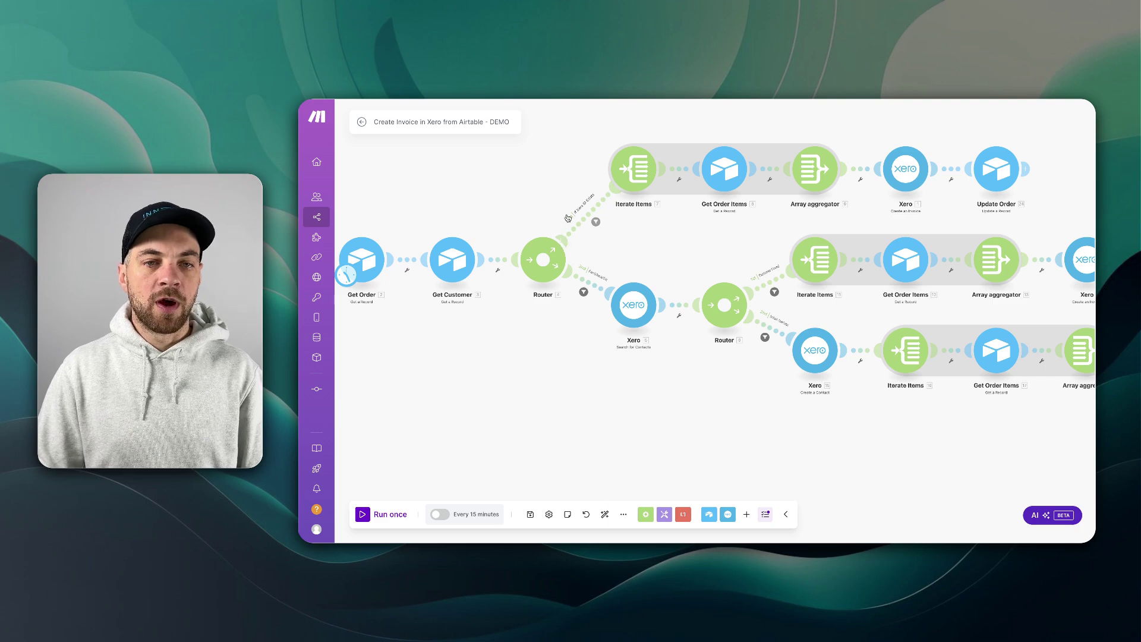
left_click(584, 294)
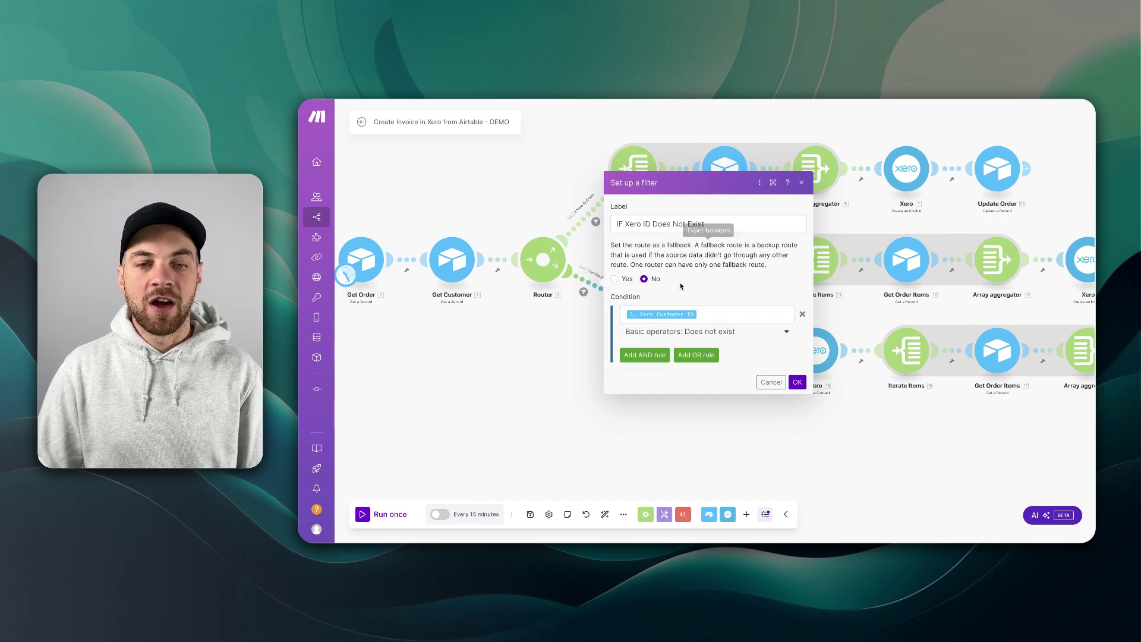
left_click(771, 383)
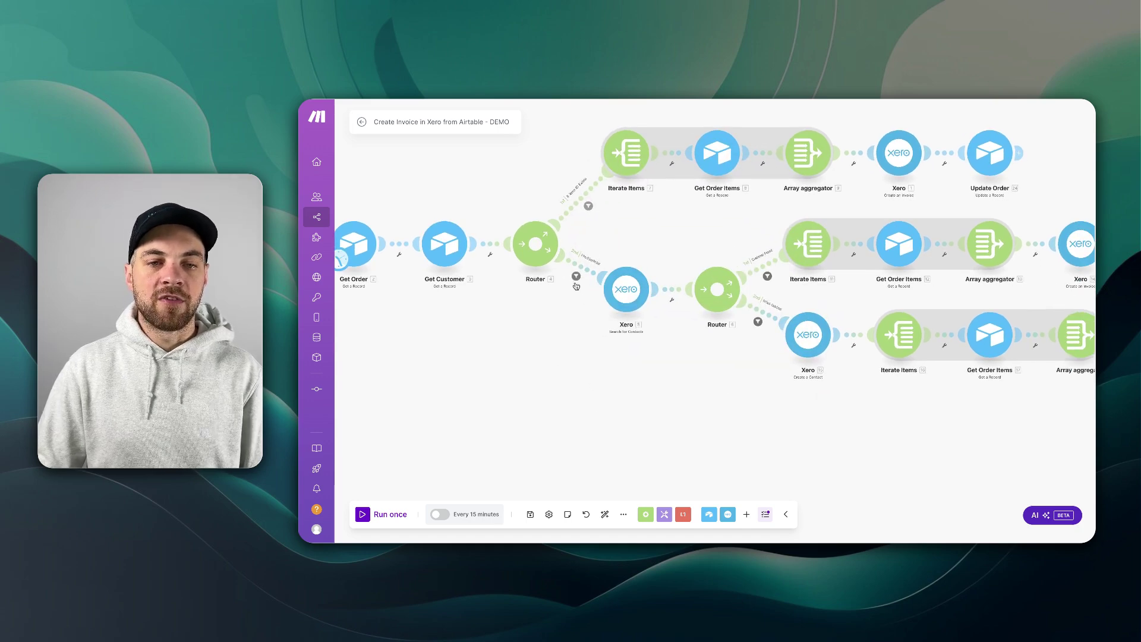
left_click(623, 301)
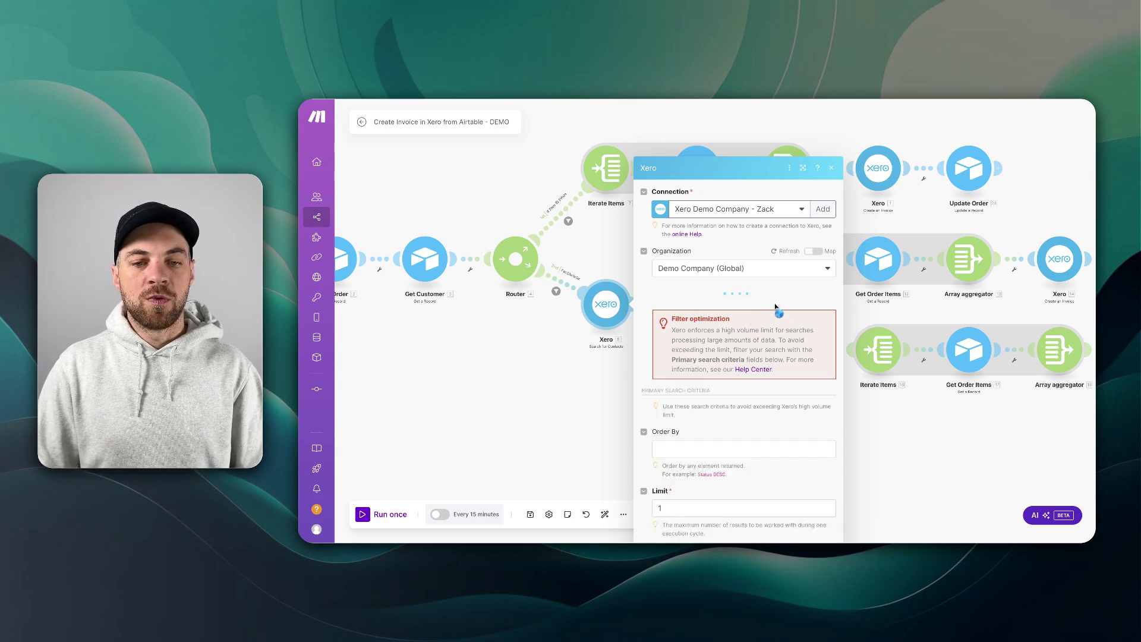
scroll(774, 302, "down", 3)
scroll(761, 294, "down", 1)
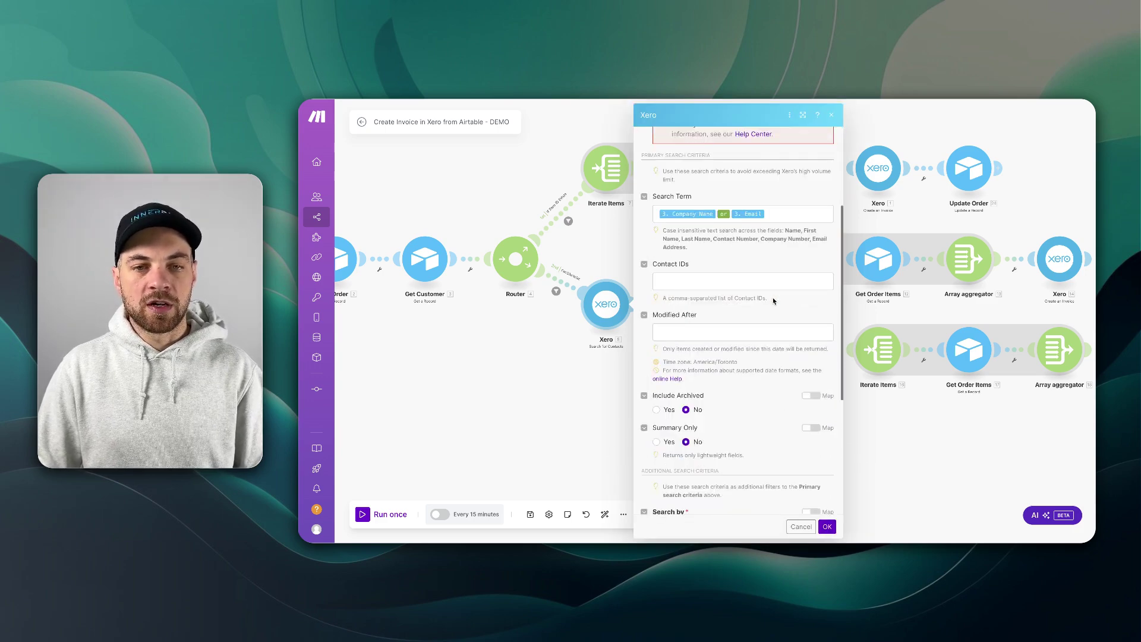
scroll(725, 285, "up", 1)
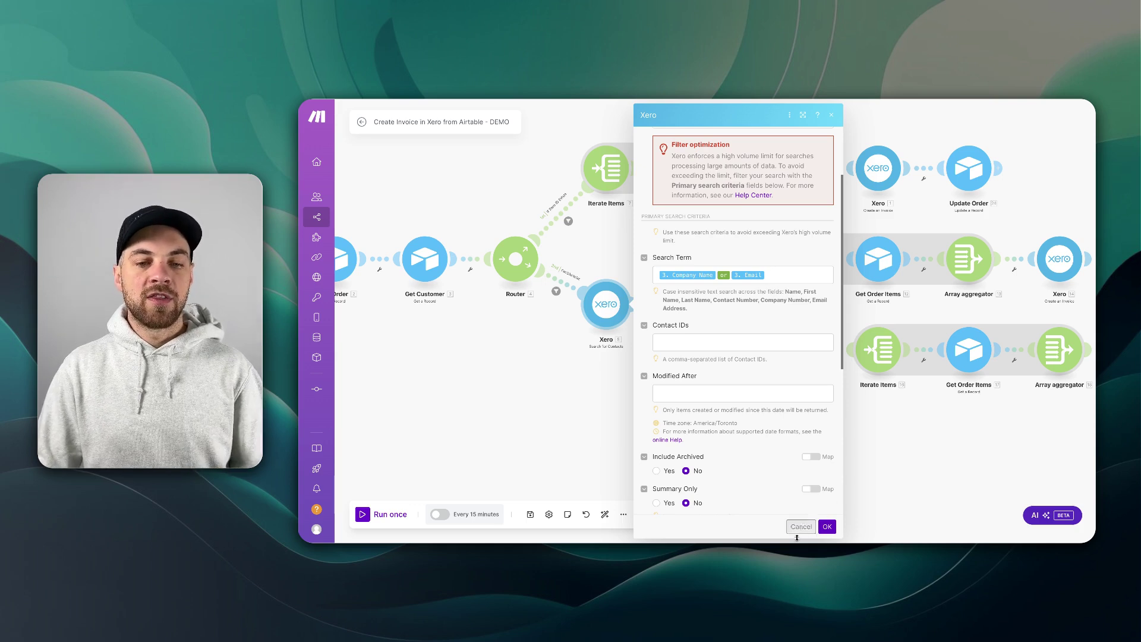
left_click(807, 525)
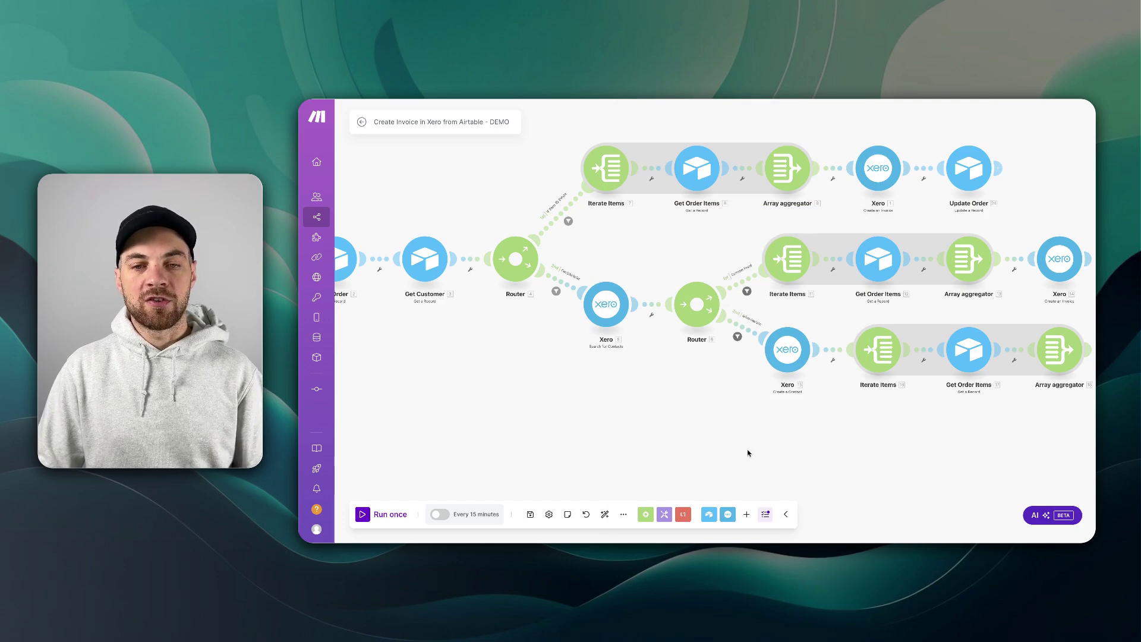
left_click(747, 293)
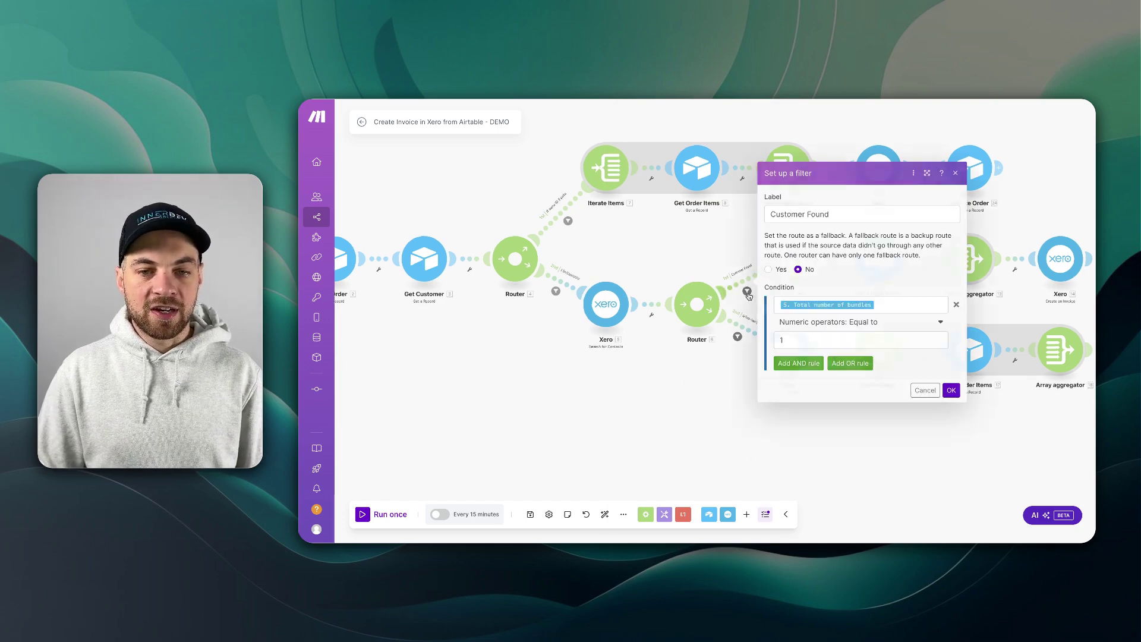
left_click(925, 391)
scroll(924, 447, "down", 3)
scroll(641, 399, "up", 3)
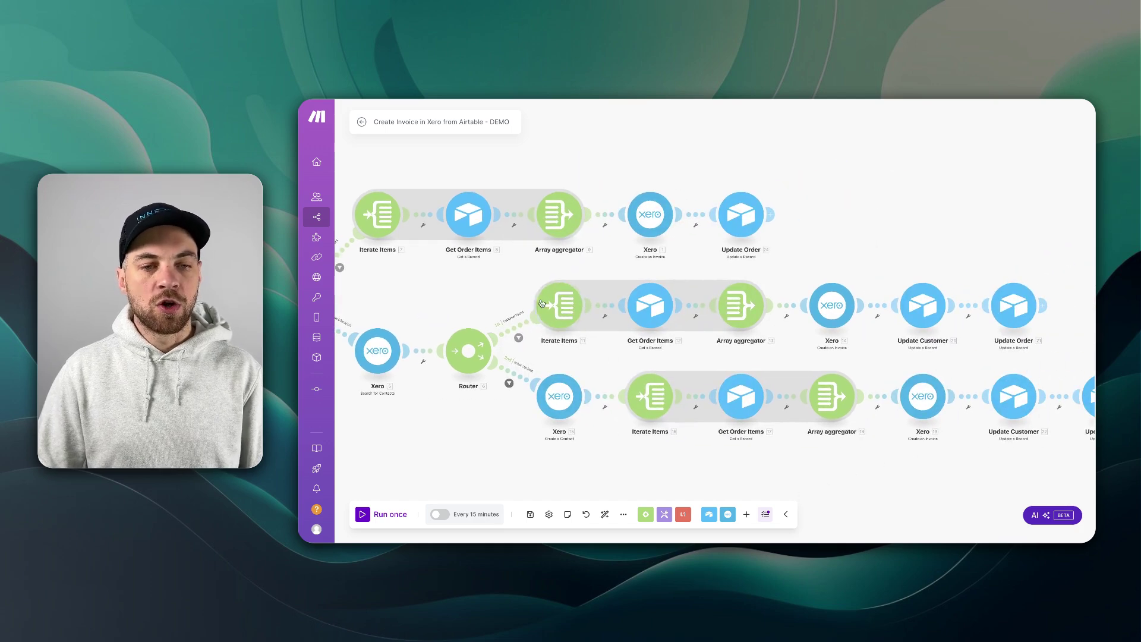
scroll(461, 283, "left", 2)
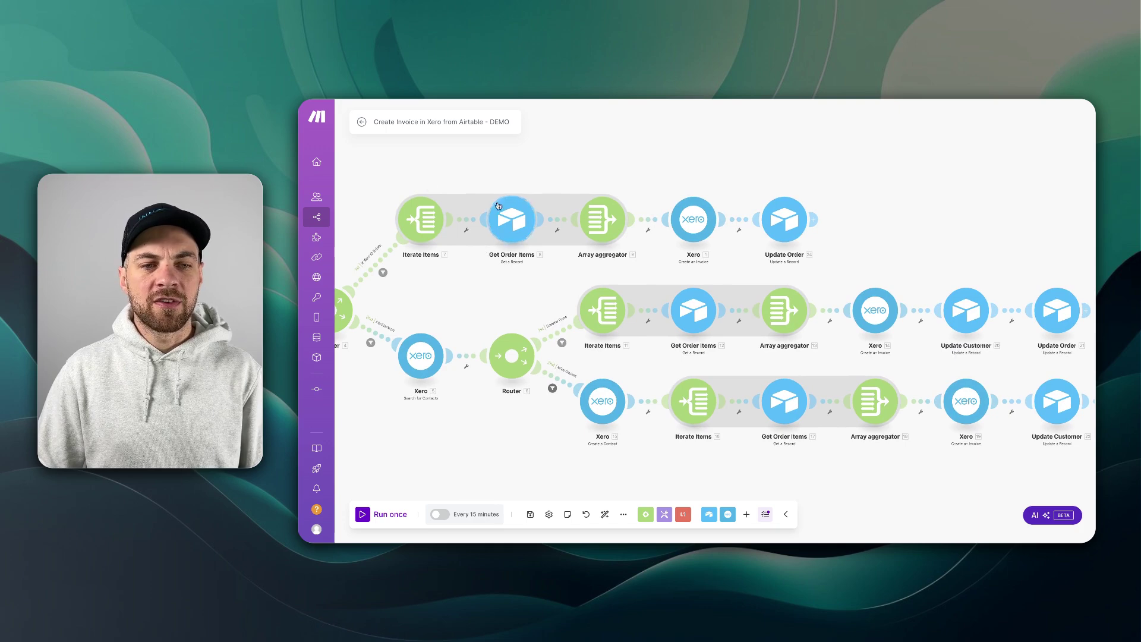
scroll(576, 343, "right", 2)
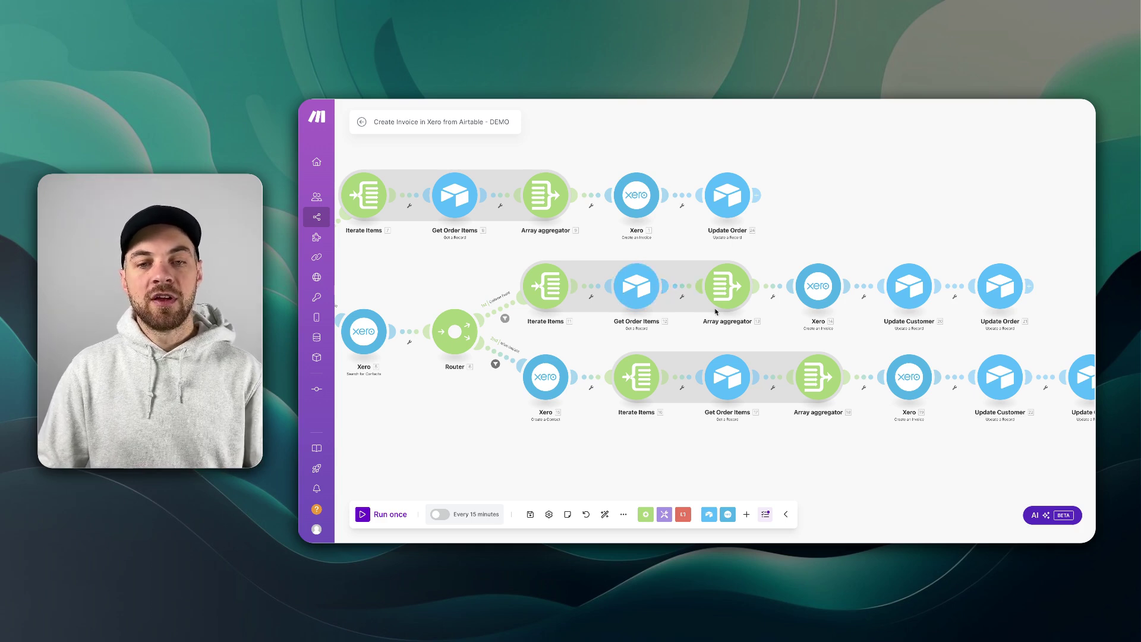
scroll(651, 291, "right", 2)
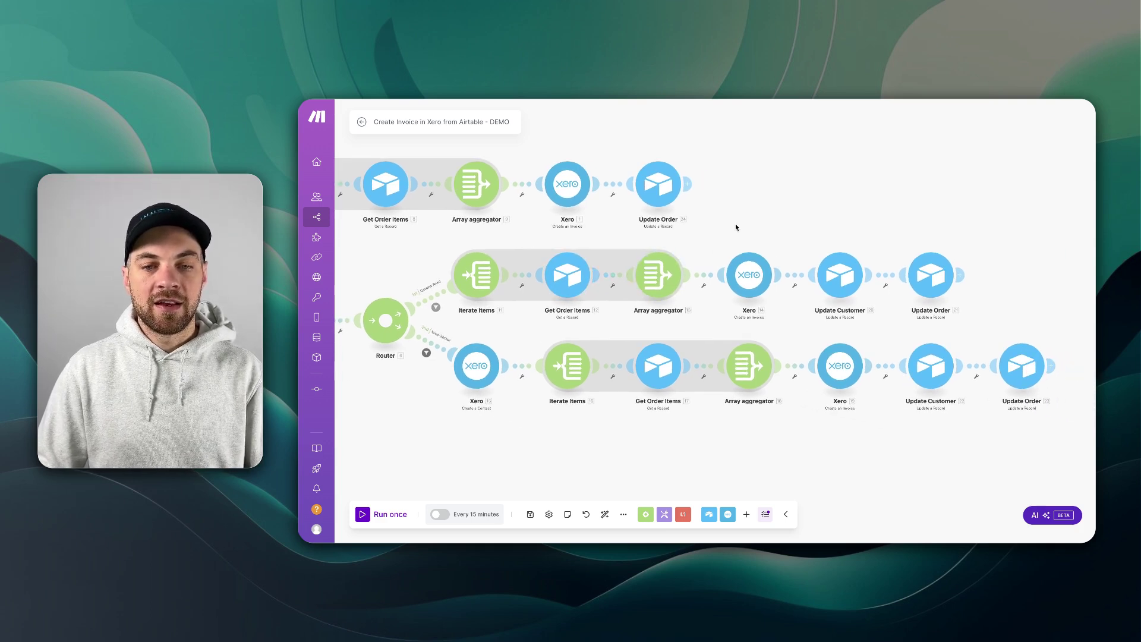
scroll(691, 257, "right", 2)
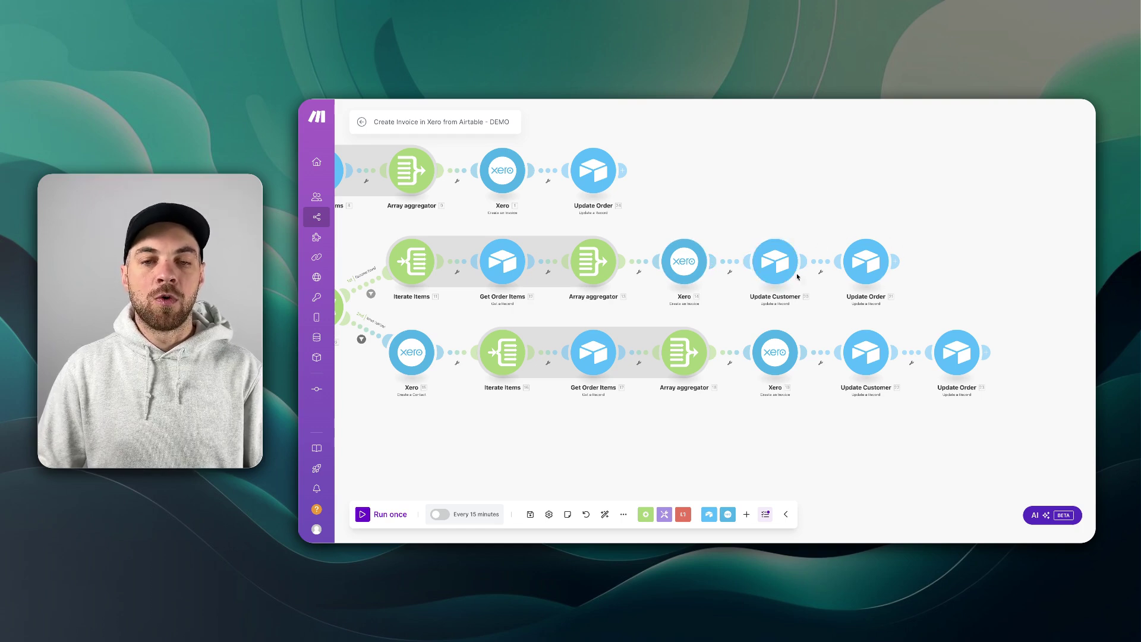
left_click_drag(680, 210, 890, 181)
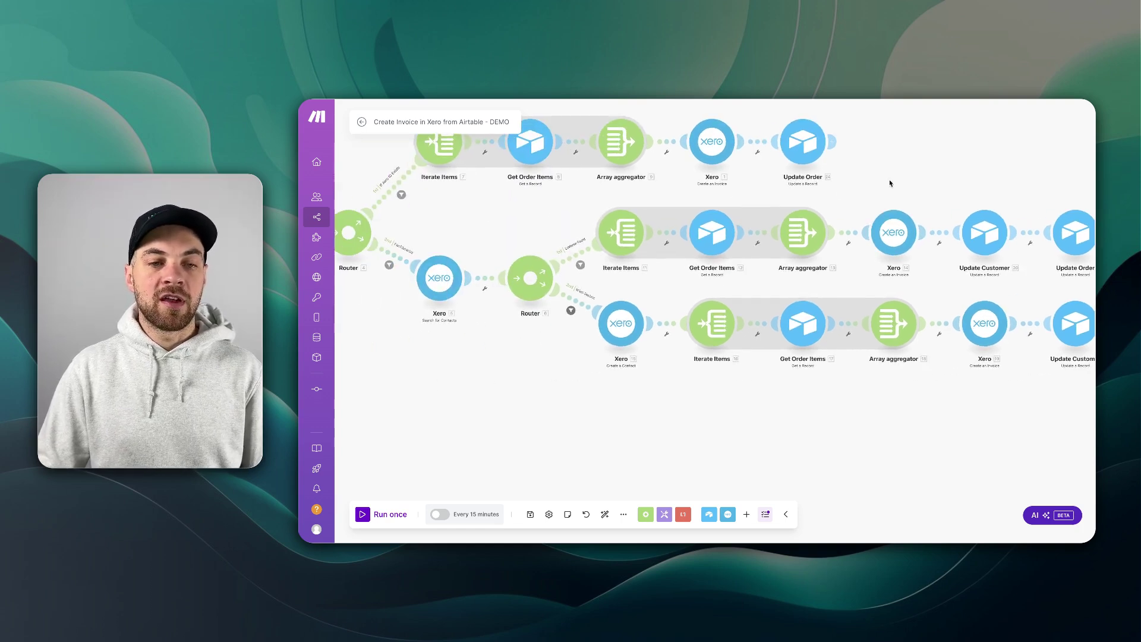
scroll(456, 393, "right", 5)
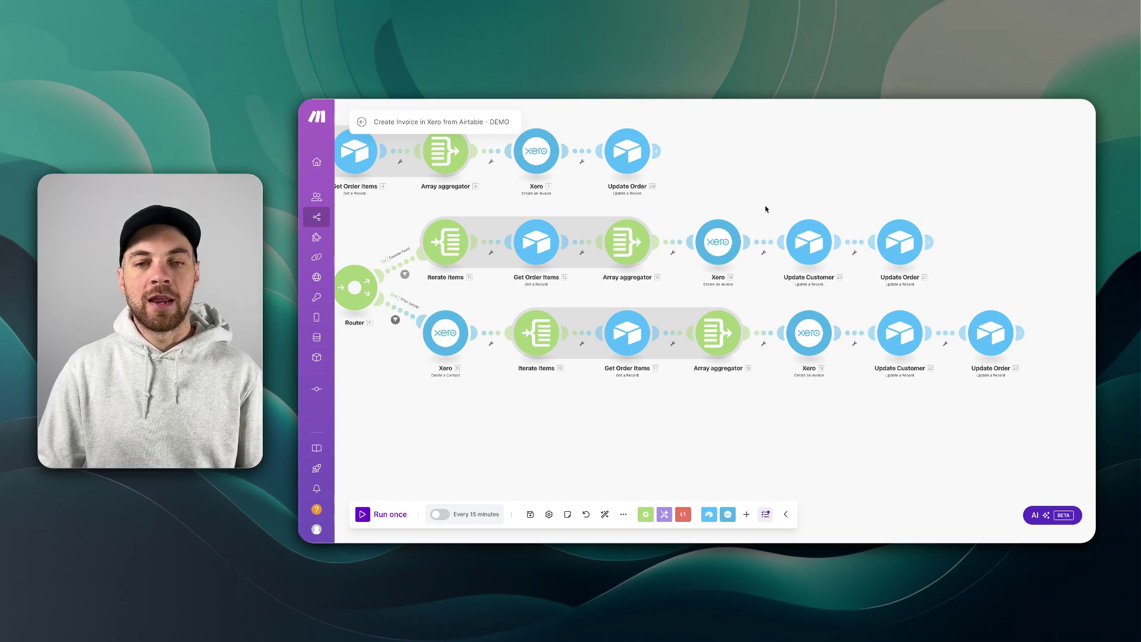
scroll(773, 211, "up", 1)
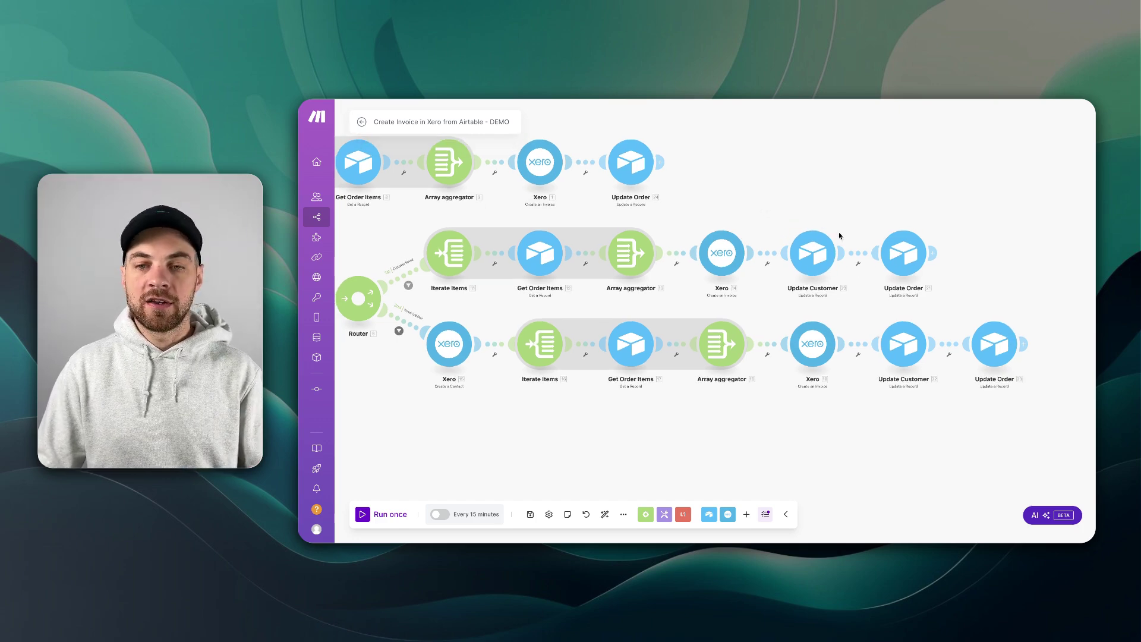
scroll(840, 232, "left", 4)
left_click(526, 313)
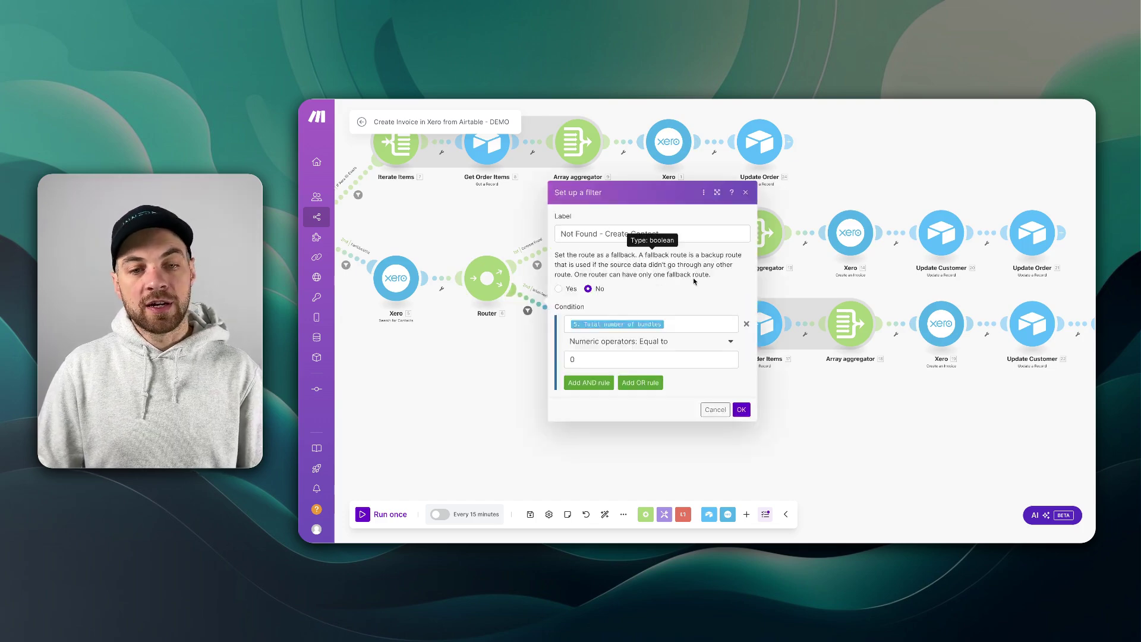
left_click_drag(709, 453, 658, 455)
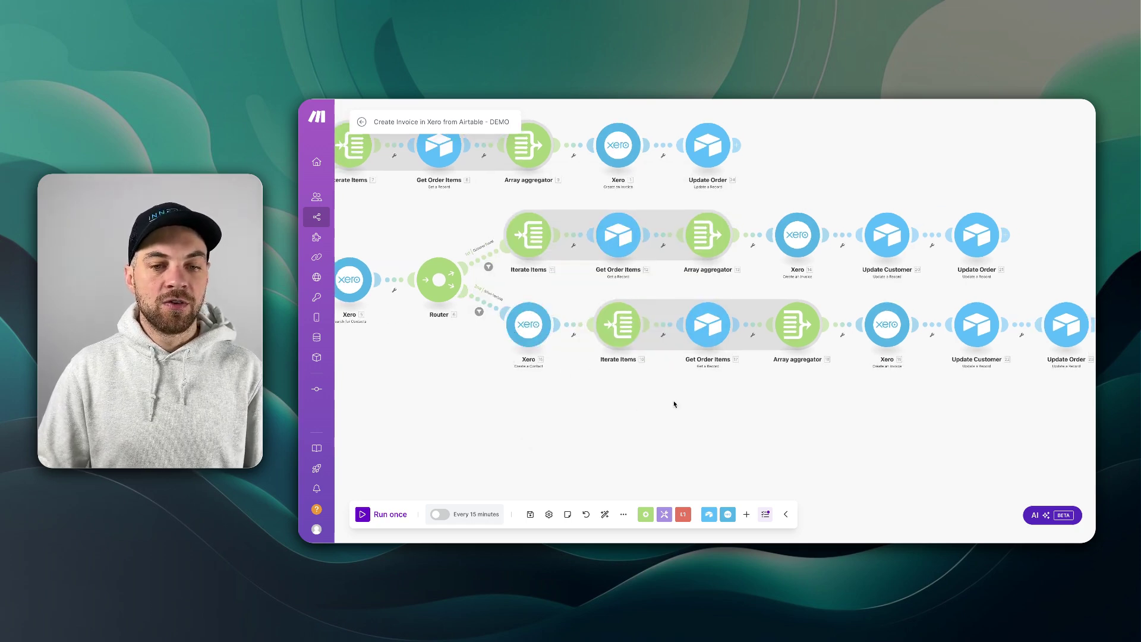
left_click_drag(675, 400, 496, 407)
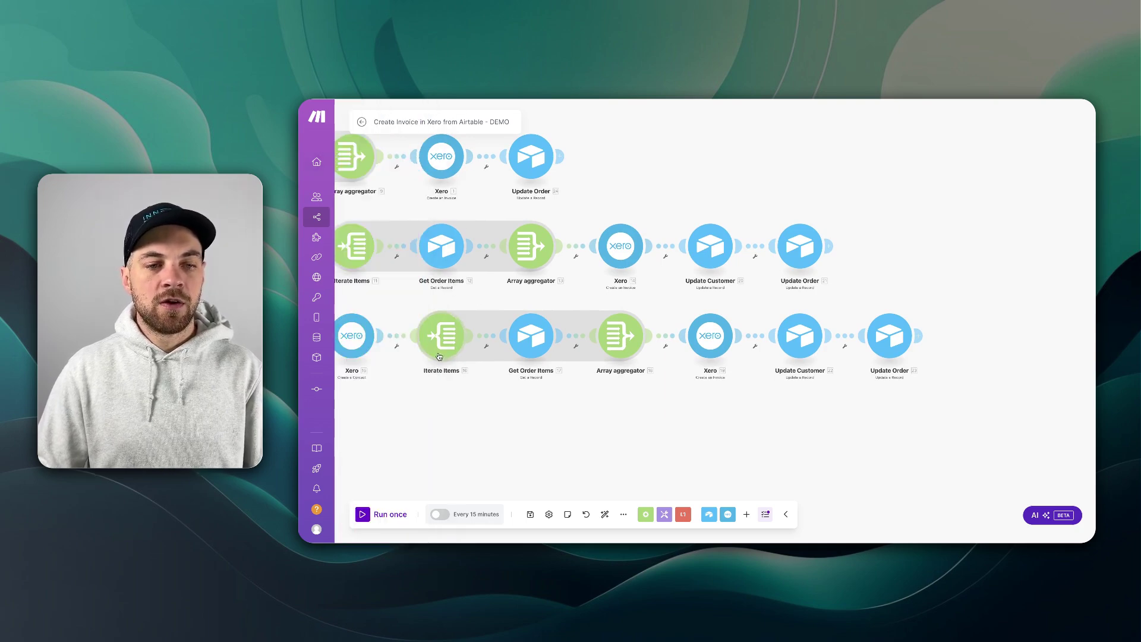
scroll(562, 415, "right", 3)
left_click_drag(562, 415, 494, 432)
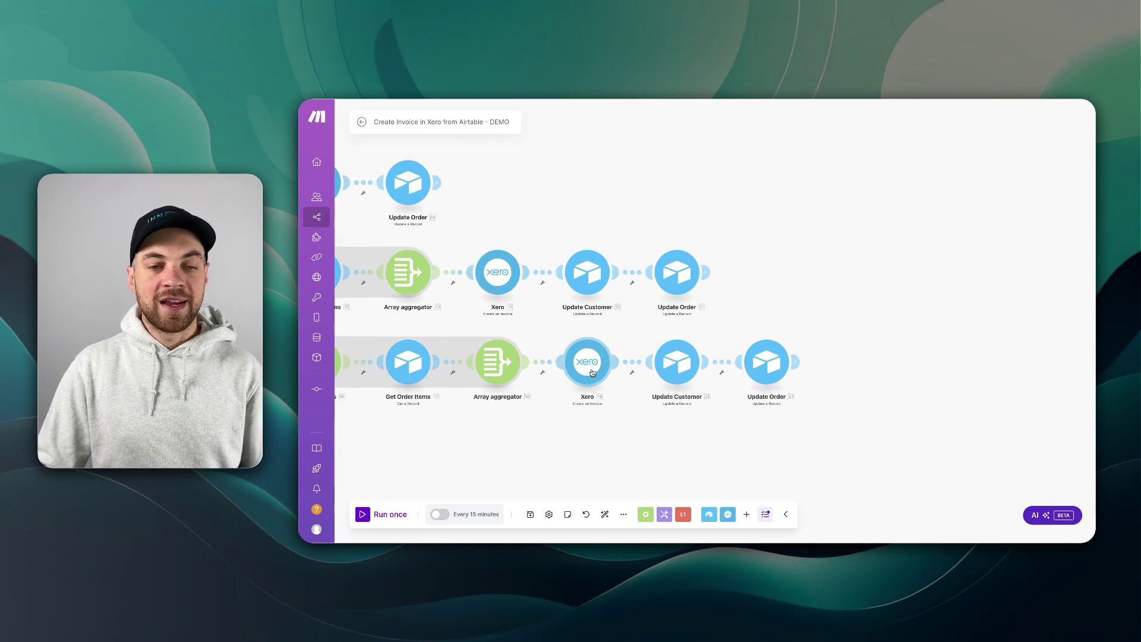
scroll(593, 371, "up", 1)
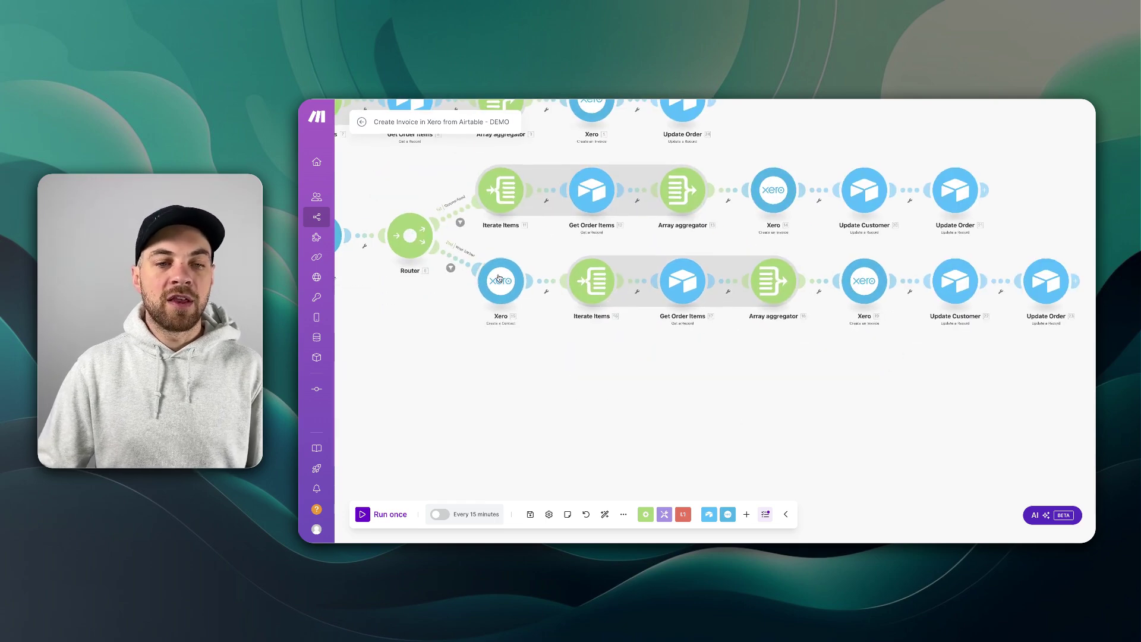
left_click_drag(874, 364, 591, 400)
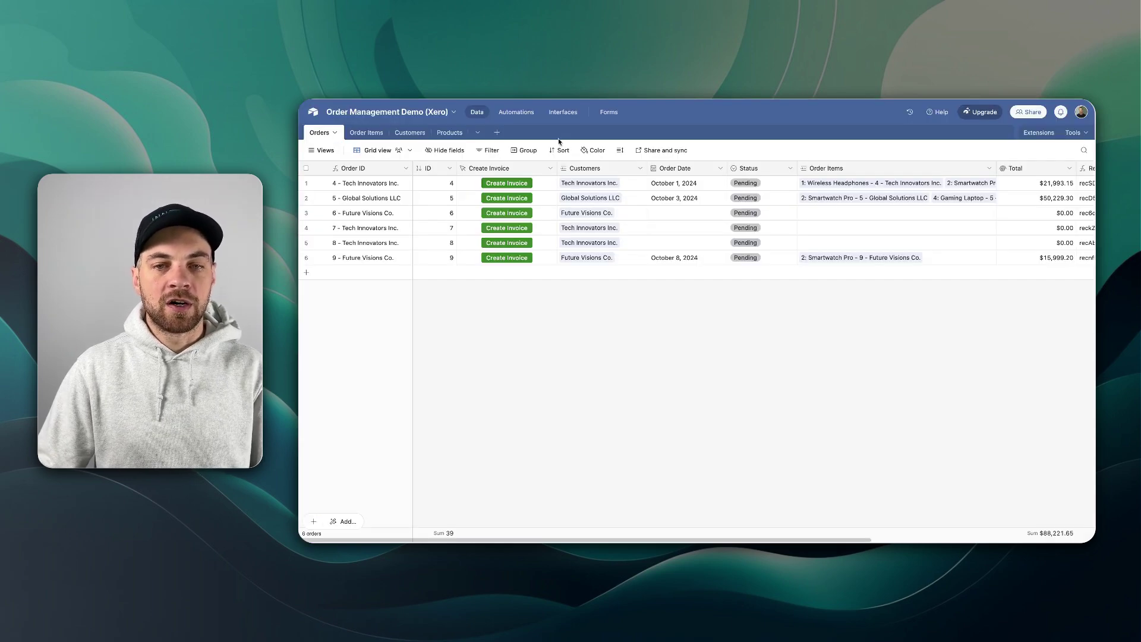
View Airtable's Customers table, then zoom out in Make to show the router's three invoice branches.
left_click(419, 132)
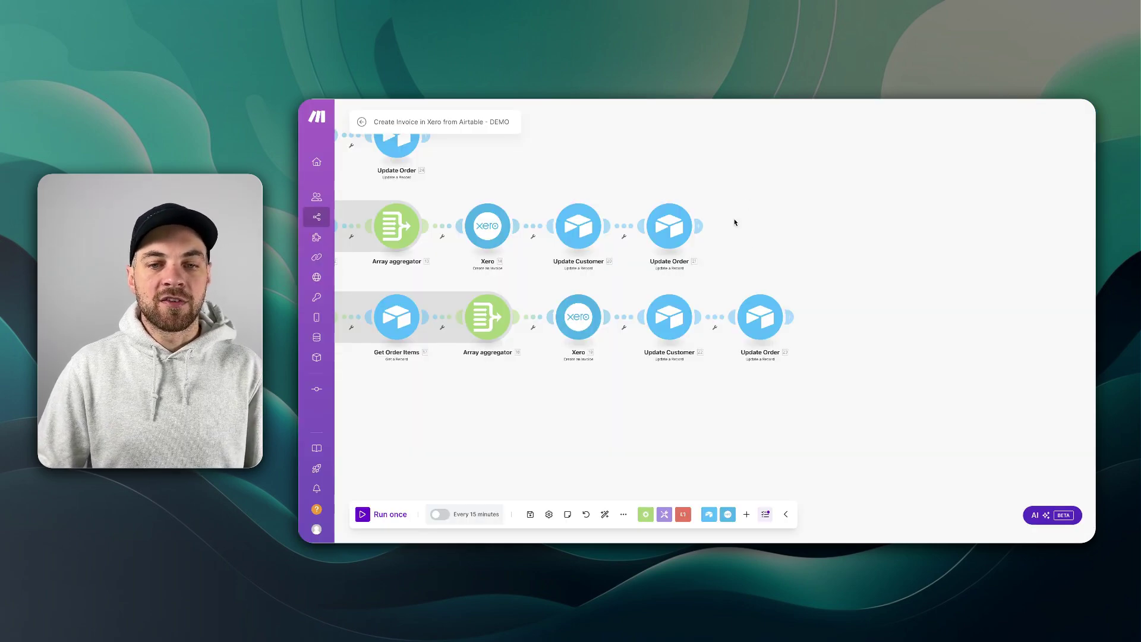
left_click_drag(735, 222, 817, 242)
scroll(817, 242, "down", 3)
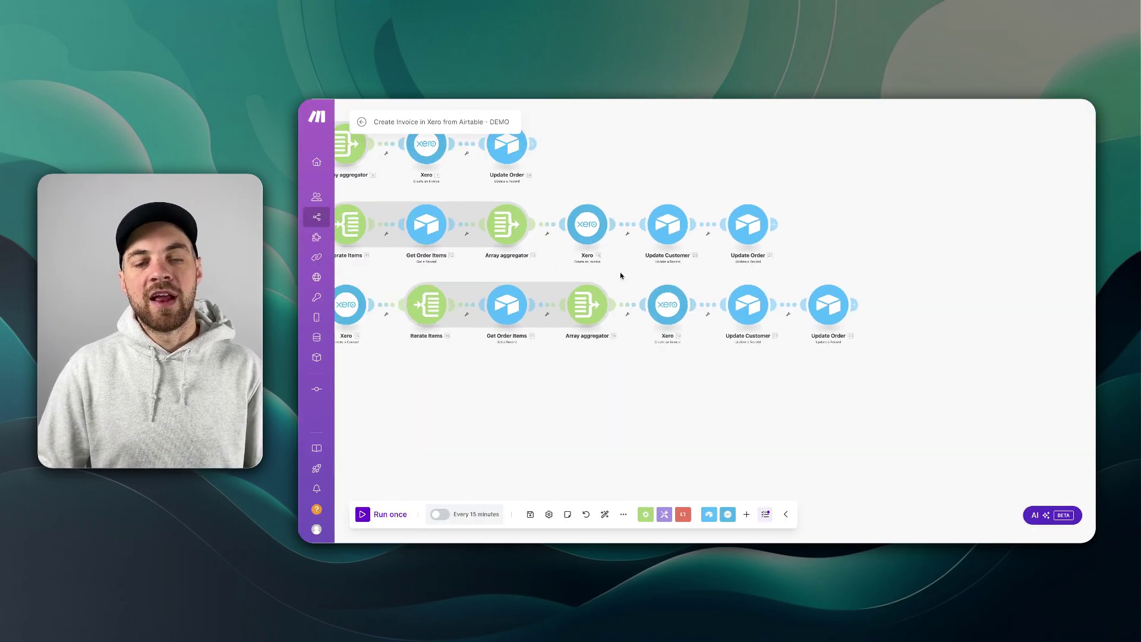
scroll(505, 302, "down", 3)
scroll(505, 302, "up", 2)
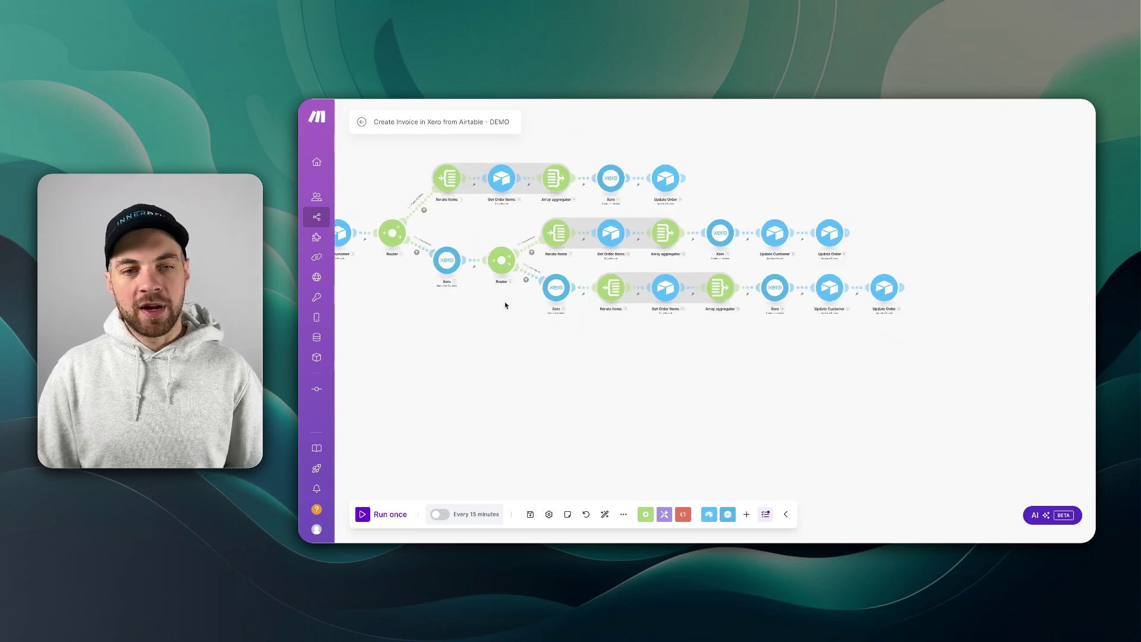